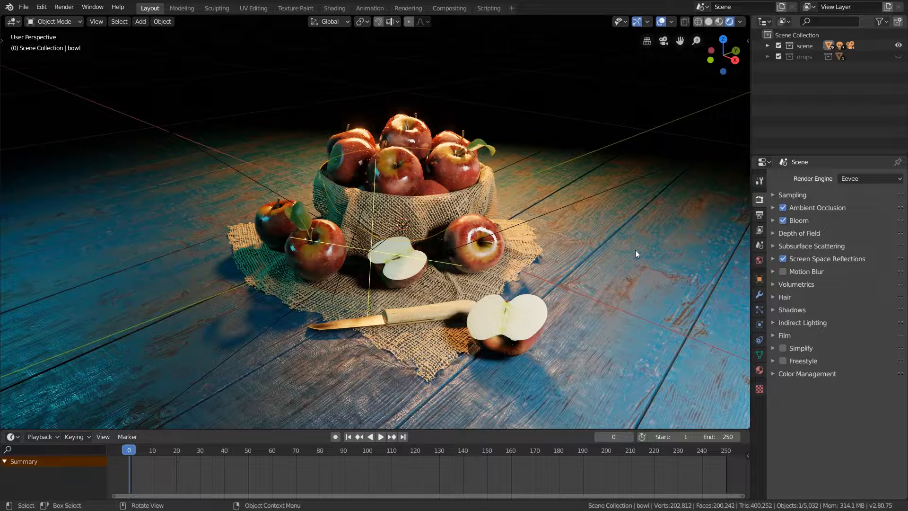
Open the file apple_scene_51.blend from the tutorial folder.
{"action": "left_click", "coordinate": [23, 7]}
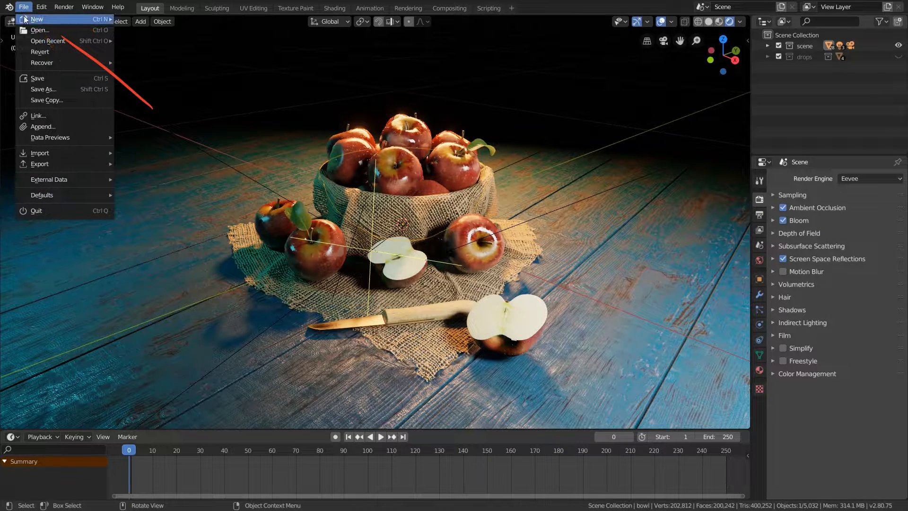
{"action": "left_click", "coordinate": [36, 30]}
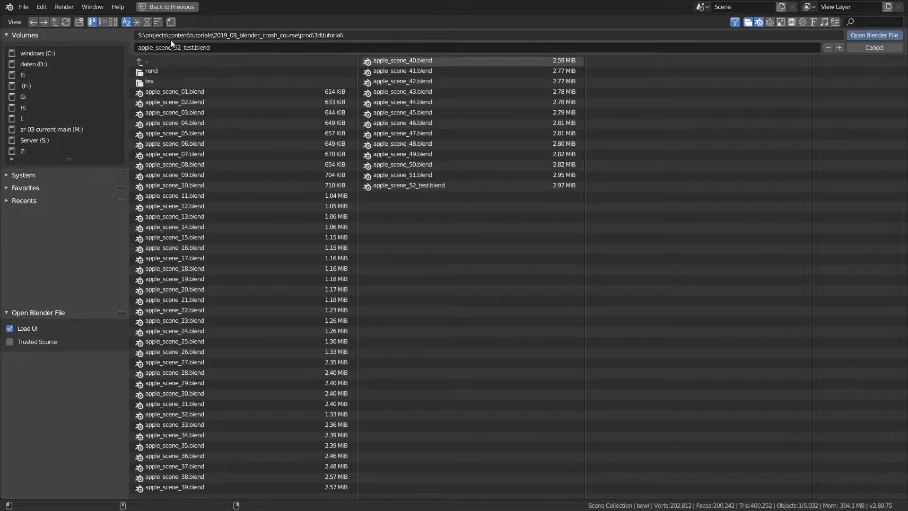
{"action": "left_click", "coordinate": [414, 173]}
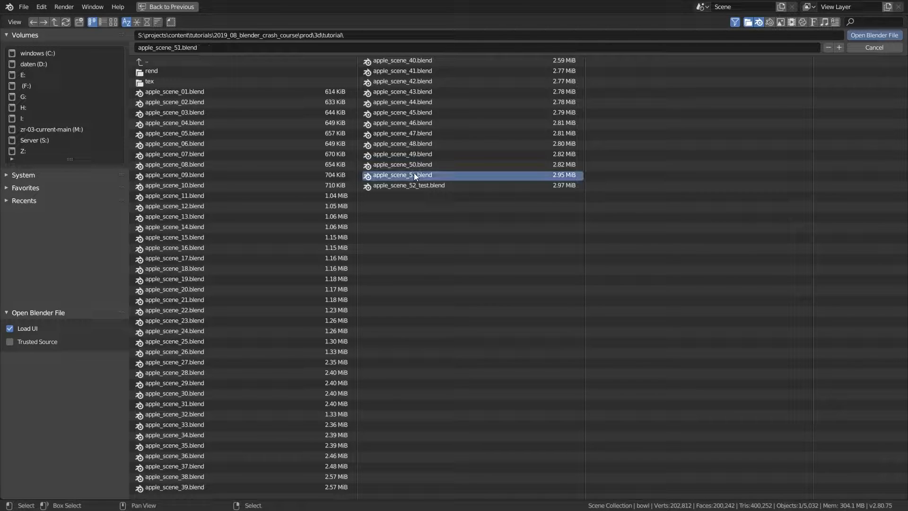
{"action": "left_click", "coordinate": [897, 36]}
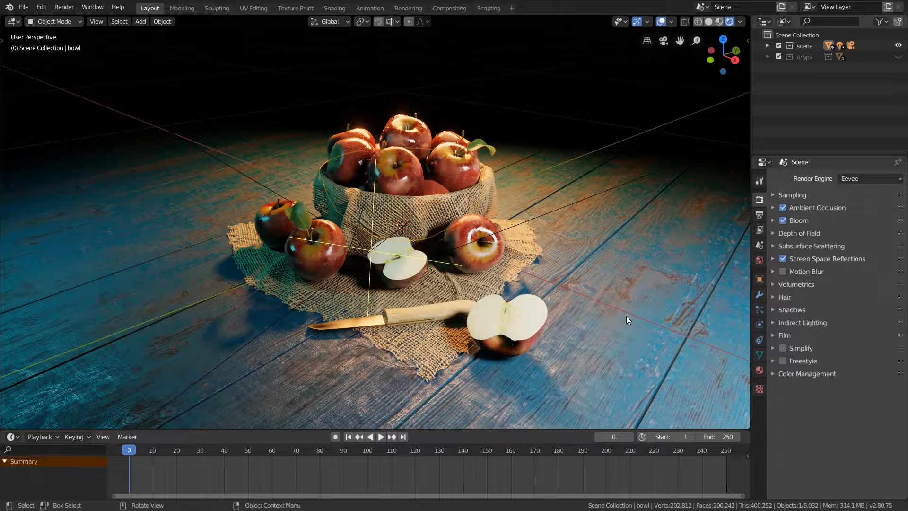
Examine which editor types are offered for the 3D view, Outliner, Properties and timeline areas.
{"action": "left_click", "coordinate": [15, 21]}
{"action": "left_click", "coordinate": [15, 22]}
{"action": "left_click", "coordinate": [764, 22]}
{"action": "left_click", "coordinate": [764, 22]}
{"action": "left_click", "coordinate": [763, 162]}
{"action": "left_click", "coordinate": [763, 162]}
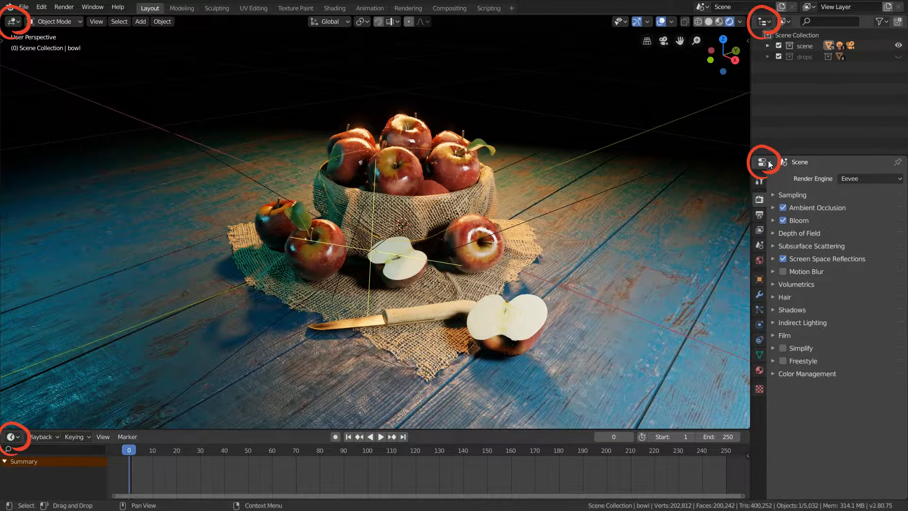
{"action": "left_click", "coordinate": [13, 435]}
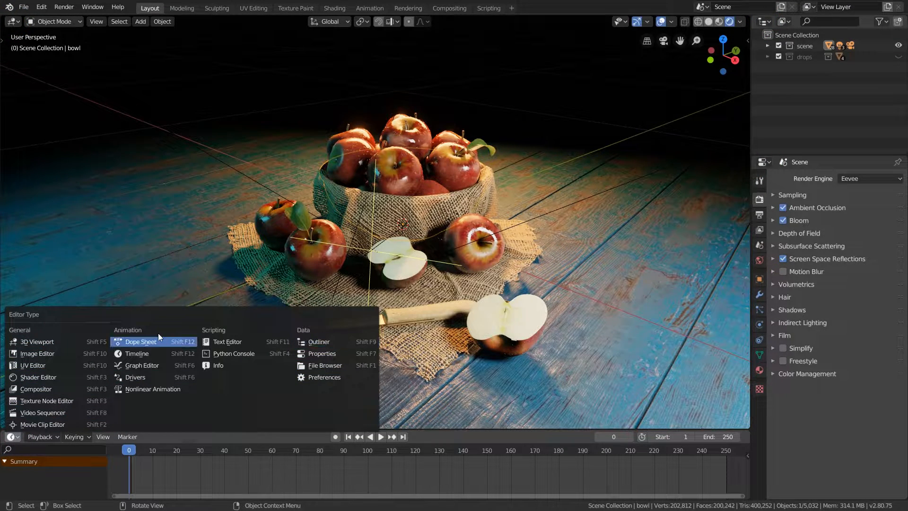
Switch the main area to the Compositor and the UV Editor, and return it to the 3D Viewport.
{"action": "left_click", "coordinate": [13, 21]}
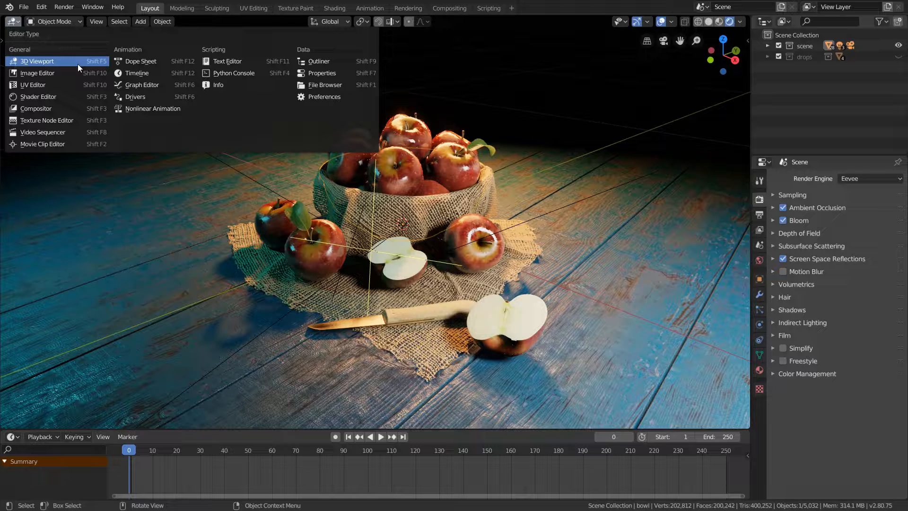
{"action": "left_click", "coordinate": [45, 109]}
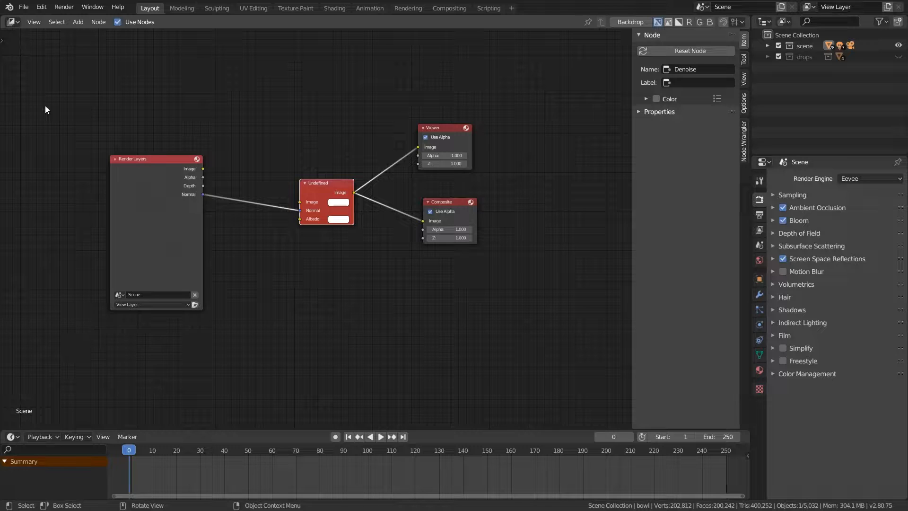
{"action": "left_click", "coordinate": [15, 24]}
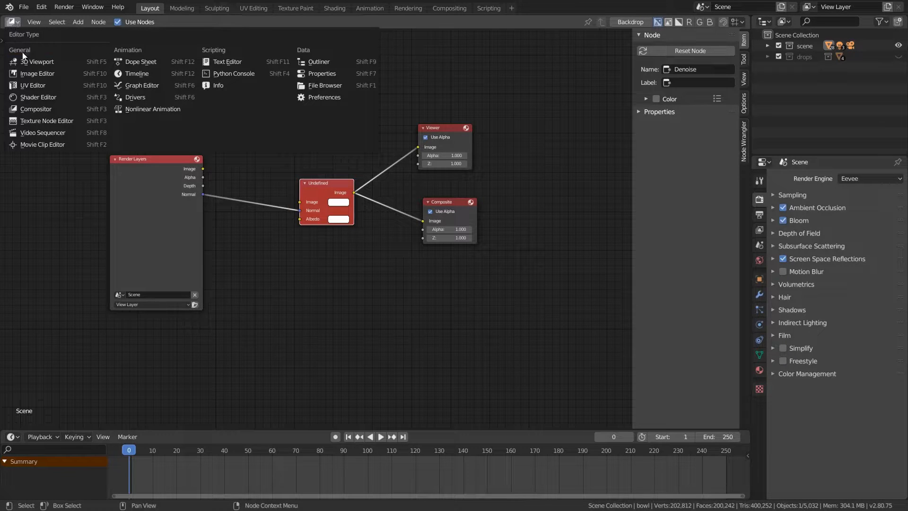
{"action": "left_click", "coordinate": [38, 85]}
{"action": "left_click", "coordinate": [13, 22]}
{"action": "left_click", "coordinate": [28, 60]}
Display the Texture Node Editor in the main area and restore the 3D Viewport there.
{"action": "left_click", "coordinate": [13, 21]}
{"action": "left_click", "coordinate": [43, 121]}
{"action": "left_click", "coordinate": [12, 21]}
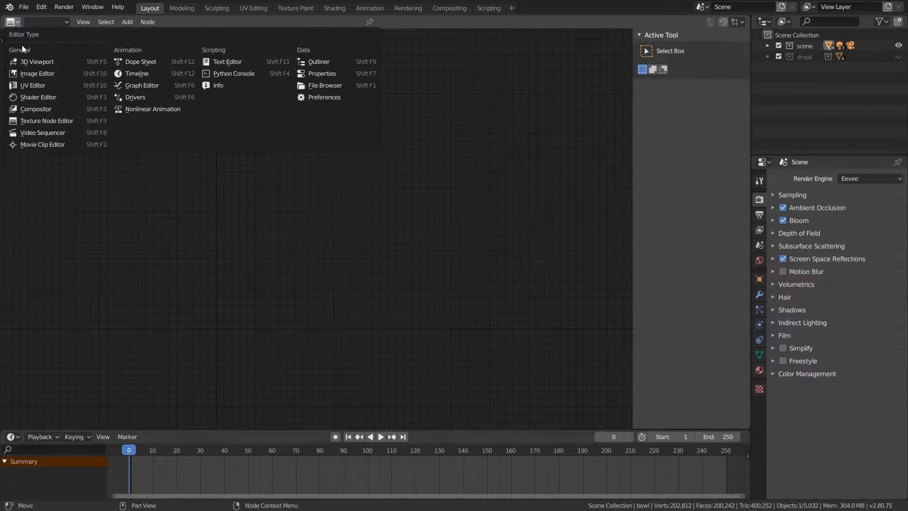
{"action": "left_click", "coordinate": [38, 62]}
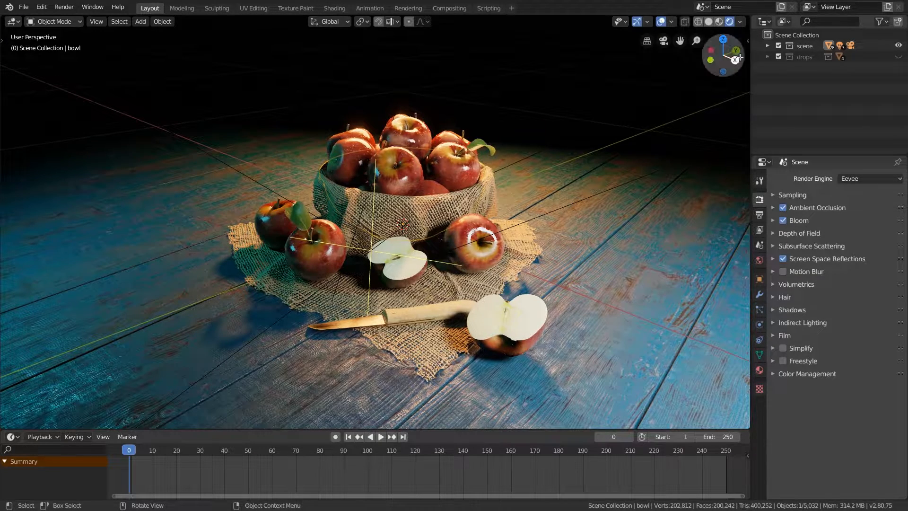
Turn the Outliner area into a Dope Sheet, and change it to a second 3D Viewport.
{"action": "left_click", "coordinate": [769, 22]}
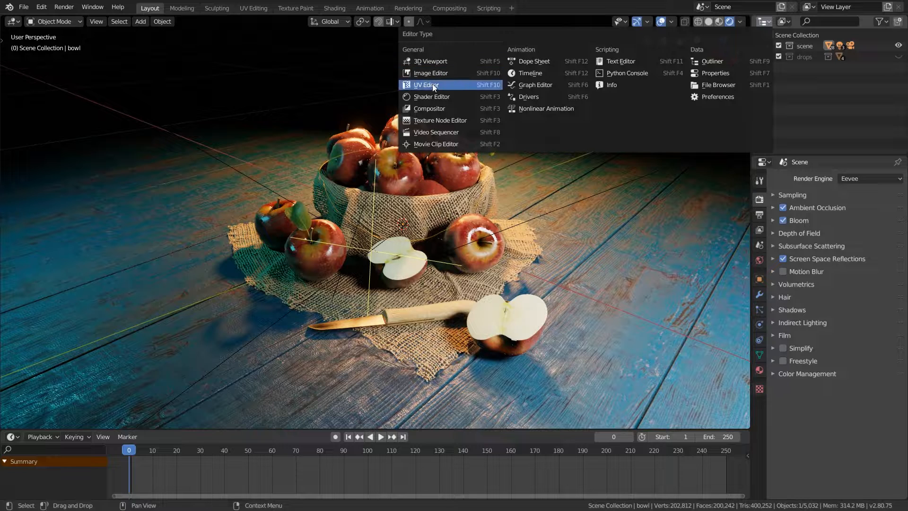
{"action": "left_click", "coordinate": [521, 62]}
{"action": "left_click", "coordinate": [764, 22]}
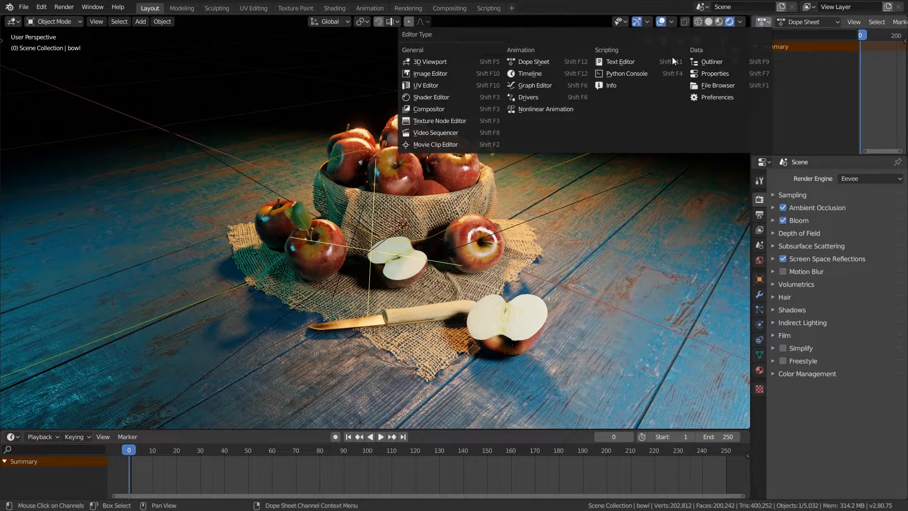
{"action": "left_click", "coordinate": [440, 63]}
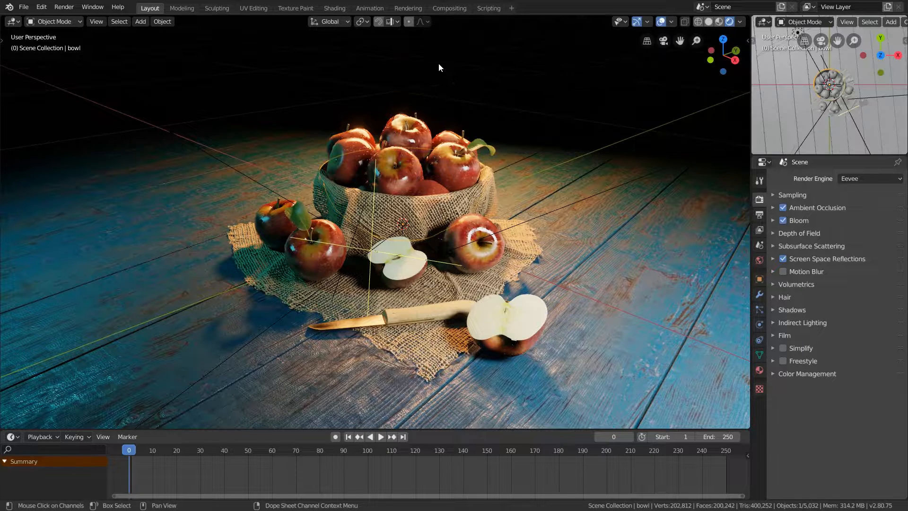
Try to move the bowl in the small second 3D Viewport, and switch that area back to the Outliner.
{"action": "middle_click_drag", "start_coordinate": [846, 138], "coordinate": [864, 105]}
{"action": "scroll", "coordinate": [831, 101], "scroll_direction": "up", "scroll_amount": 3}
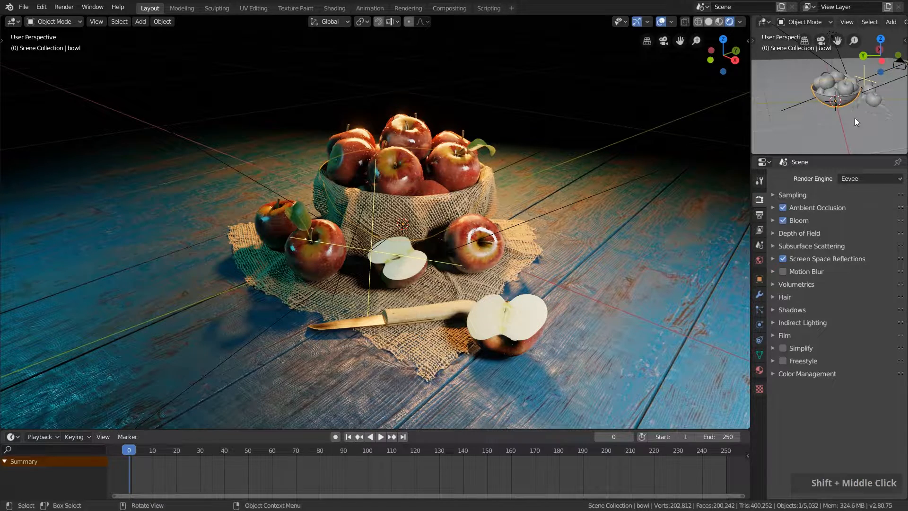
{"action": "key", "text": "g"}
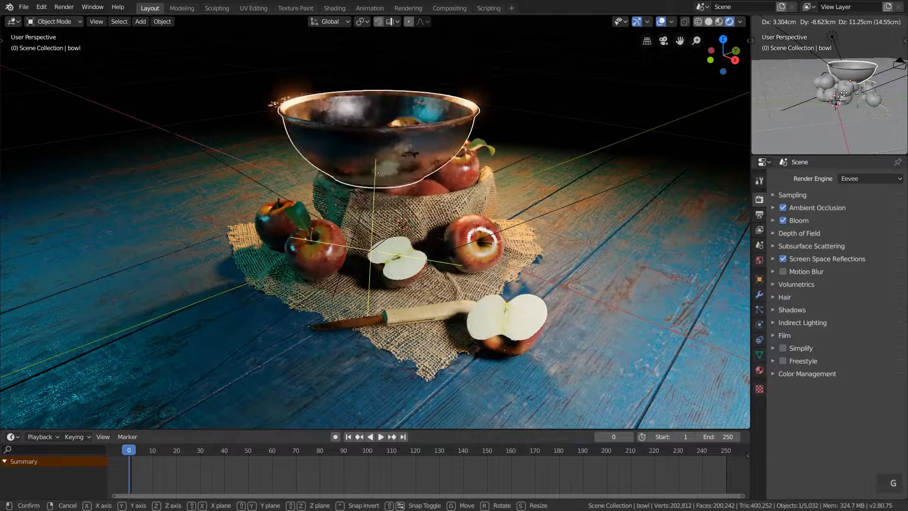
{"action": "right_click", "coordinate": [818, 88]}
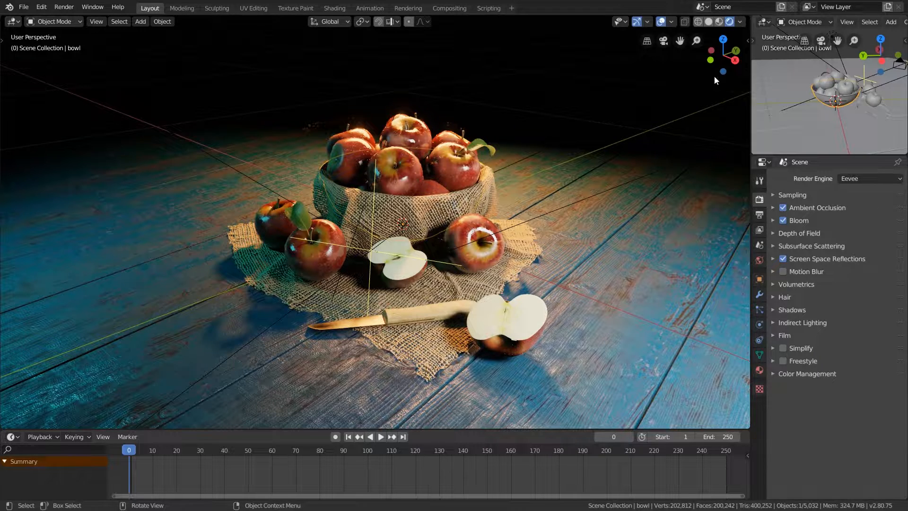
{"action": "left_click", "coordinate": [764, 23]}
{"action": "left_click", "coordinate": [723, 59]}
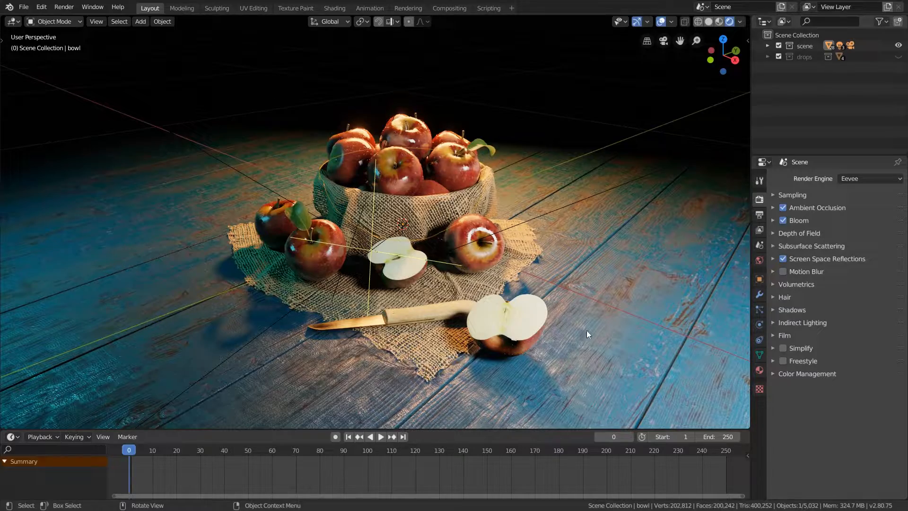
Enlarge the Outliner area and expand the scene collection to list its objects.
{"action": "middle_click_drag", "start_coordinate": [441, 237], "coordinate": [558, 237]}
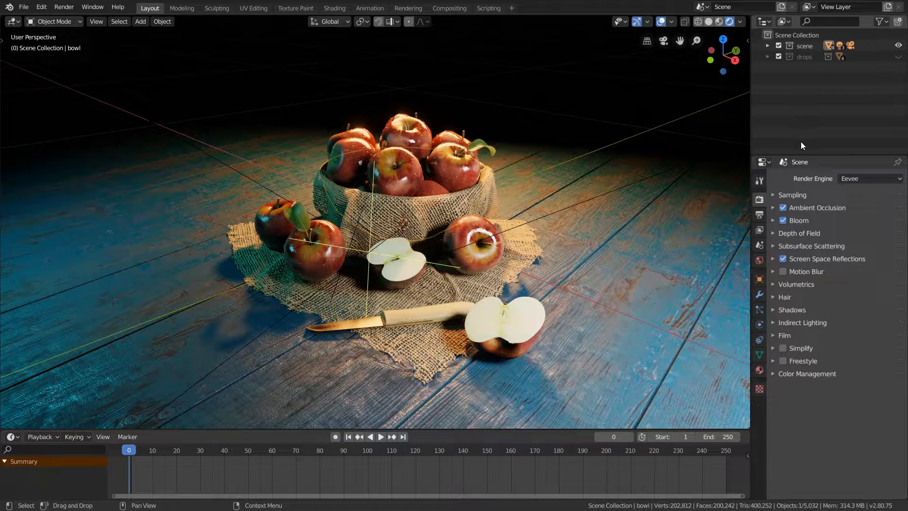
{"action": "left_click_drag", "start_coordinate": [807, 156], "coordinate": [803, 279]}
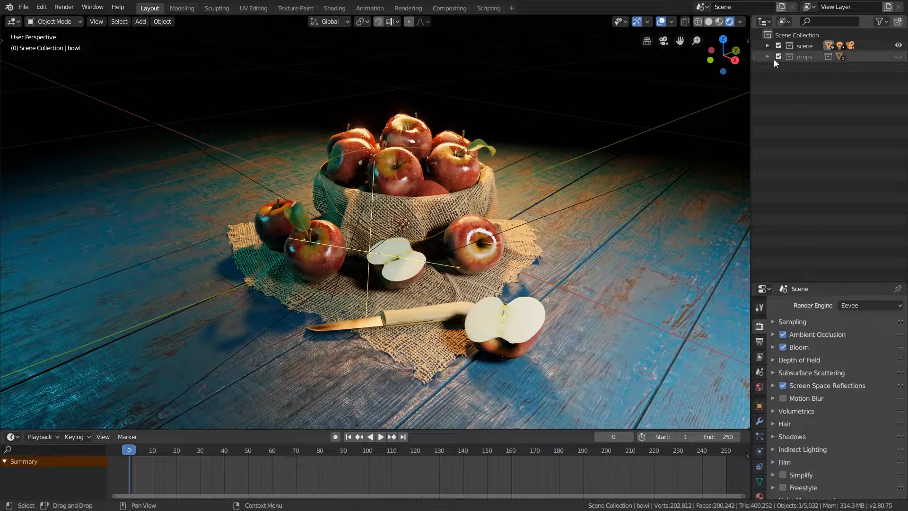
{"action": "left_click", "coordinate": [767, 46]}
Select apple.002, apple.013, fabric, bowl, knife_handle, leaf.001 and wood one after another in the Outliner to identify them in the scene.
{"action": "left_click", "coordinate": [810, 122]}
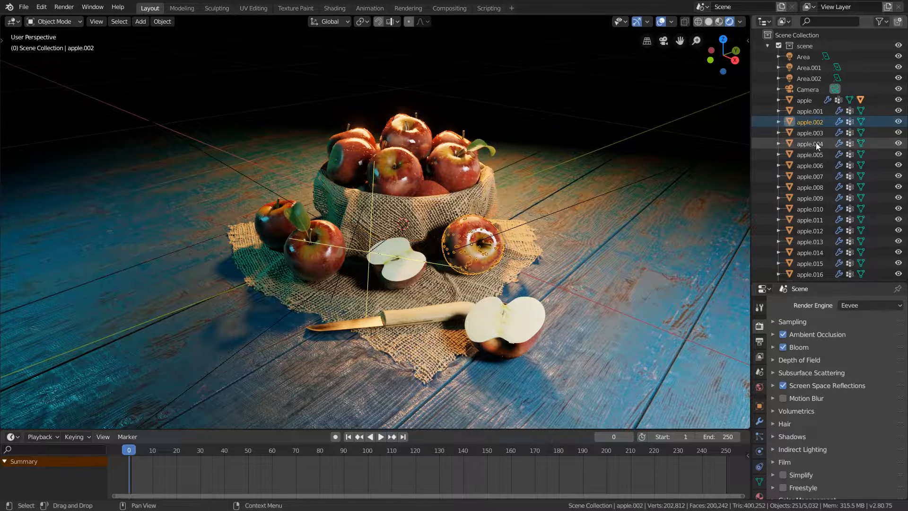
{"action": "scroll", "coordinate": [817, 144], "scroll_direction": "down", "scroll_amount": 6}
{"action": "left_click", "coordinate": [816, 148]}
{"action": "scroll", "coordinate": [816, 148], "scroll_direction": "down", "scroll_amount": 1}
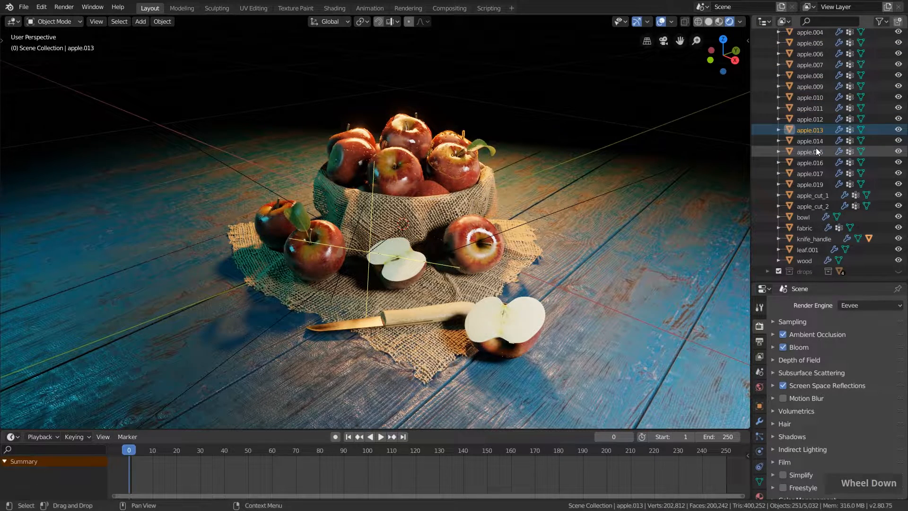
{"action": "left_click", "coordinate": [805, 228]}
{"action": "left_click", "coordinate": [803, 217]}
{"action": "left_click", "coordinate": [803, 239]}
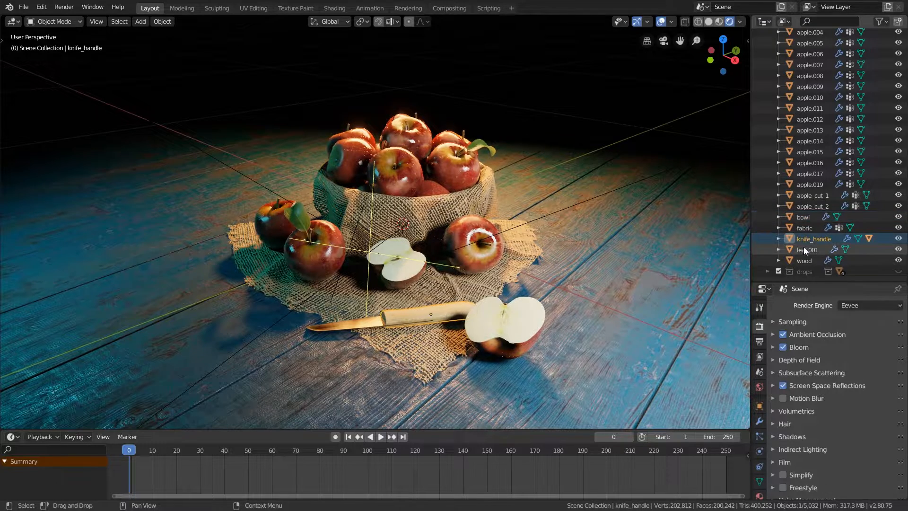
{"action": "left_click", "coordinate": [804, 251]}
{"action": "left_click", "coordinate": [804, 261]}
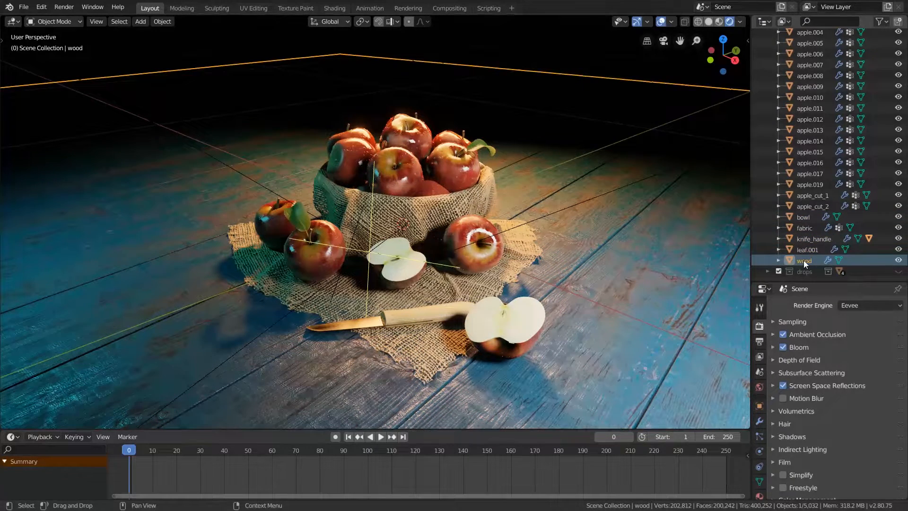
Identify the Area.002 and Area lights through the Outliner, and leave the Camera selected and visible in the 3D view.
{"action": "scroll", "coordinate": [819, 198], "scroll_direction": "up", "scroll_amount": 5}
{"action": "left_click", "coordinate": [807, 79]}
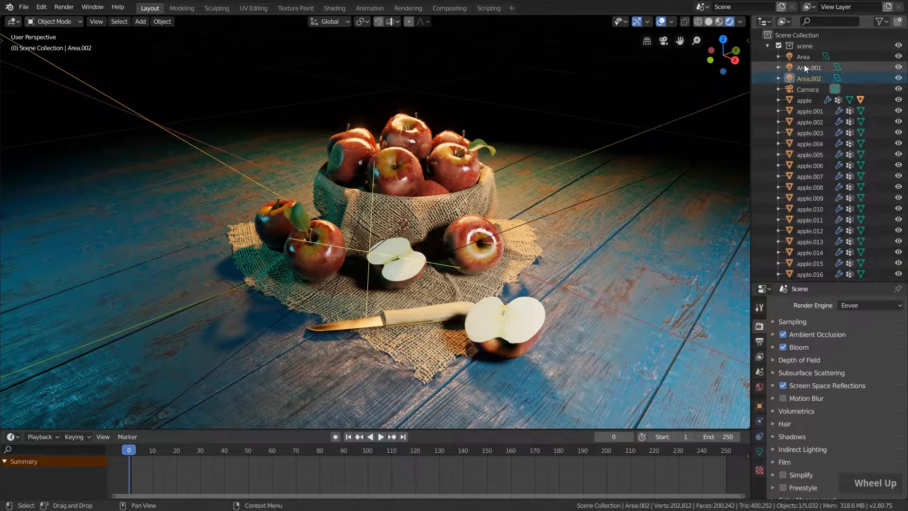
{"action": "double_click", "coordinate": [803, 56]}
{"action": "left_click", "coordinate": [805, 89]}
{"action": "scroll", "coordinate": [417, 297], "scroll_direction": "down", "scroll_amount": 3}
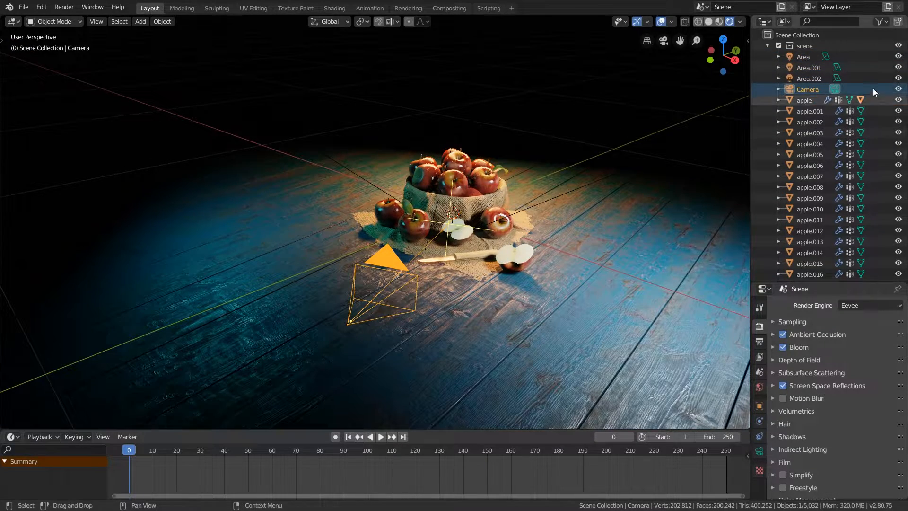
Make the scene collection active, collapse it, and shrink the Outliner to give the Properties editor more room.
{"action": "left_click", "coordinate": [804, 46]}
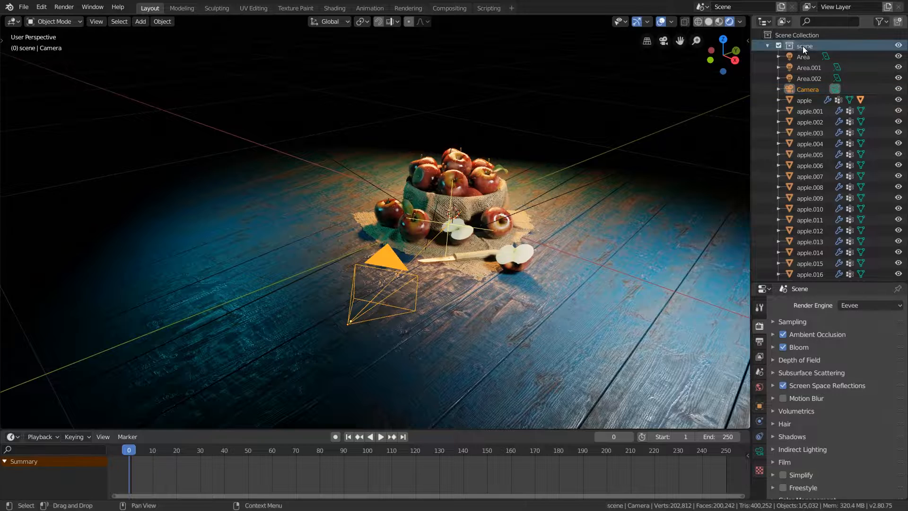
{"action": "left_click", "coordinate": [766, 46]}
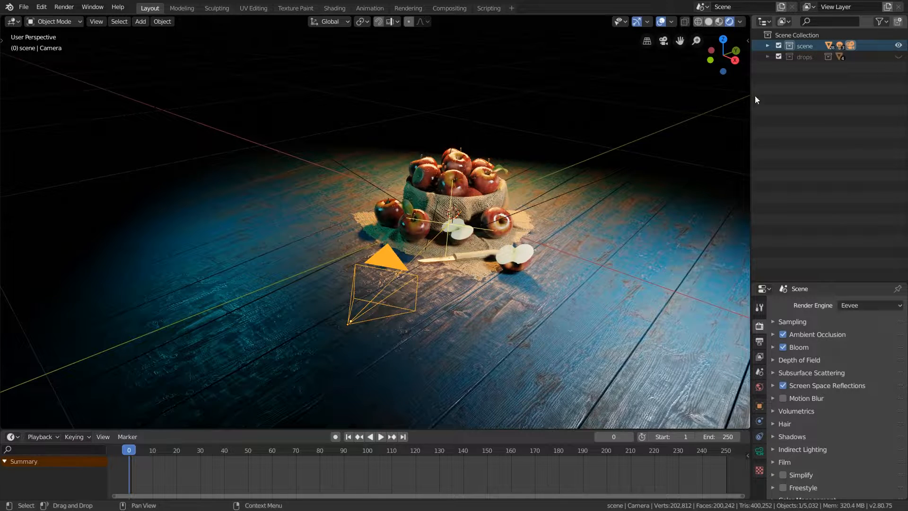
{"action": "left_click_drag", "start_coordinate": [816, 283], "coordinate": [820, 141]}
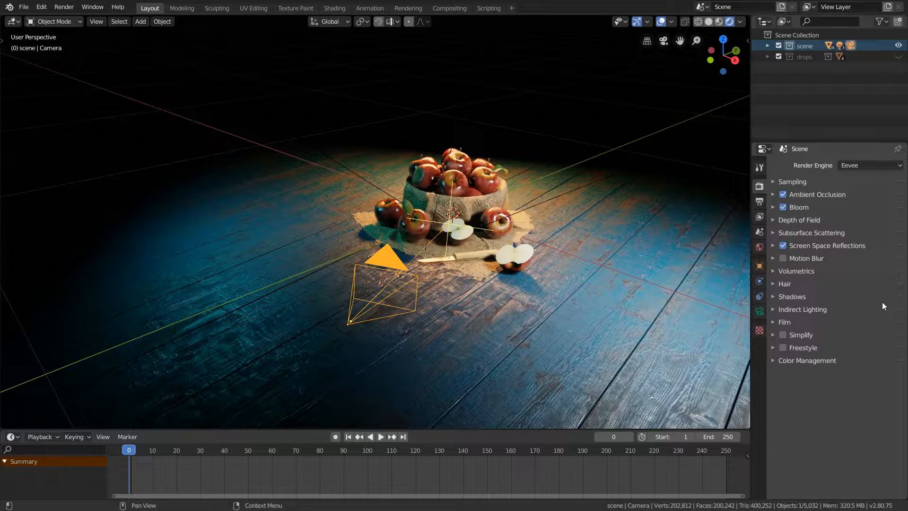
Review the scene-wide Output, View Layer, Scene and World properties.
{"action": "left_click", "coordinate": [761, 200]}
{"action": "left_click", "coordinate": [760, 216]}
{"action": "left_click", "coordinate": [760, 232]}
{"action": "left_click", "coordinate": [761, 247]}
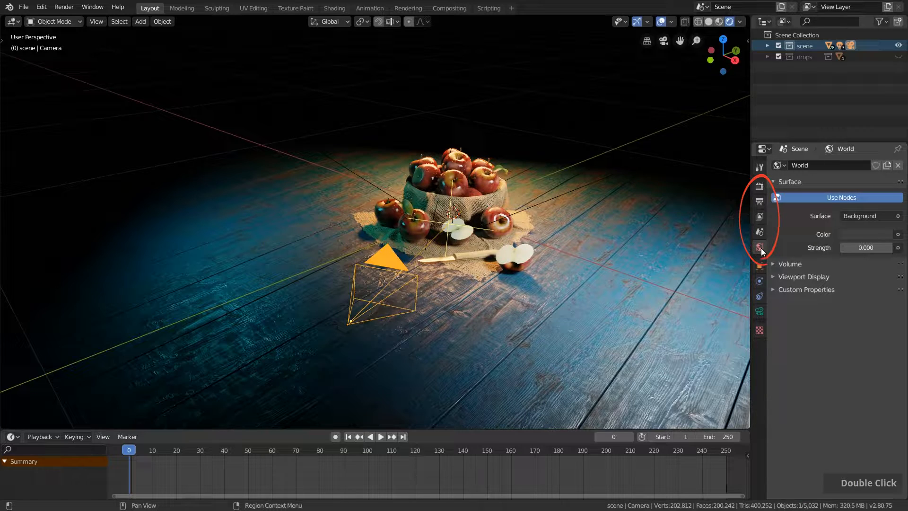
Compare the Render, Output and Scene properties, and collapse the Dimensions section of the output settings.
{"action": "left_click", "coordinate": [760, 186]}
{"action": "left_click", "coordinate": [760, 200]}
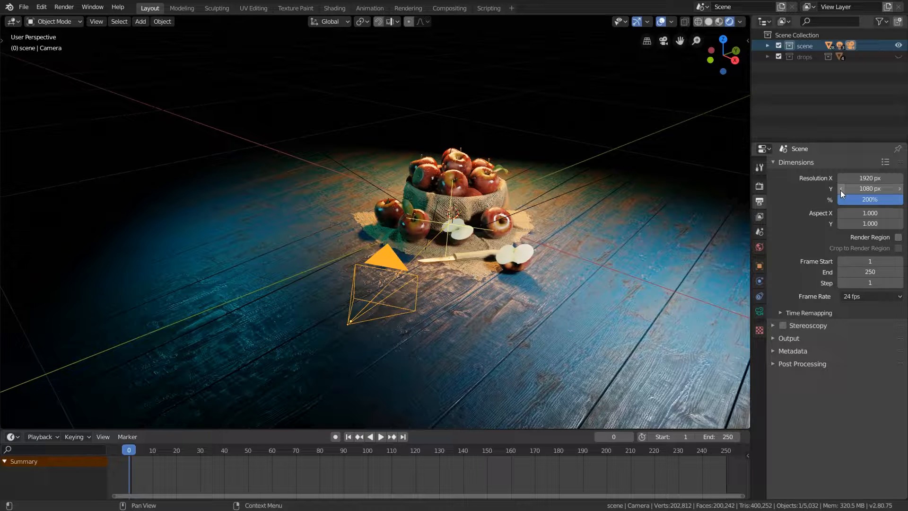
{"action": "left_click", "coordinate": [760, 231]}
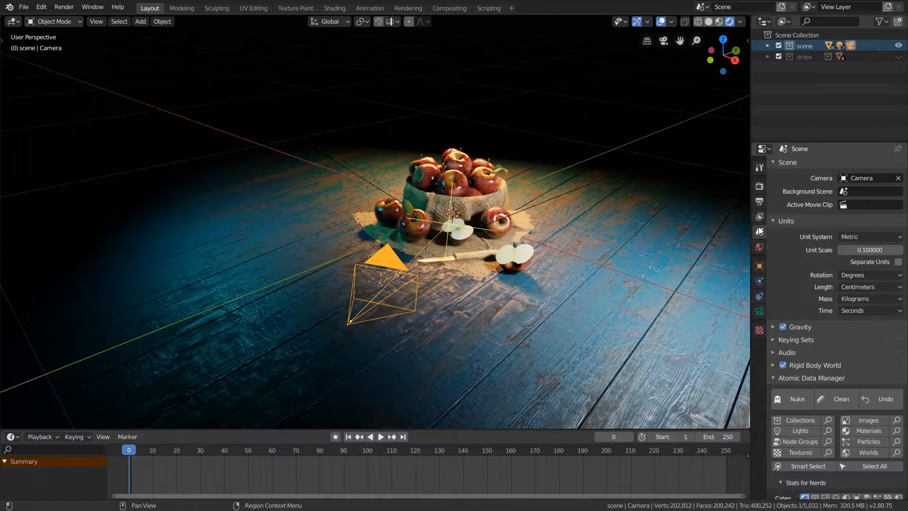
{"action": "left_click", "coordinate": [760, 201]}
{"action": "left_click", "coordinate": [786, 163]}
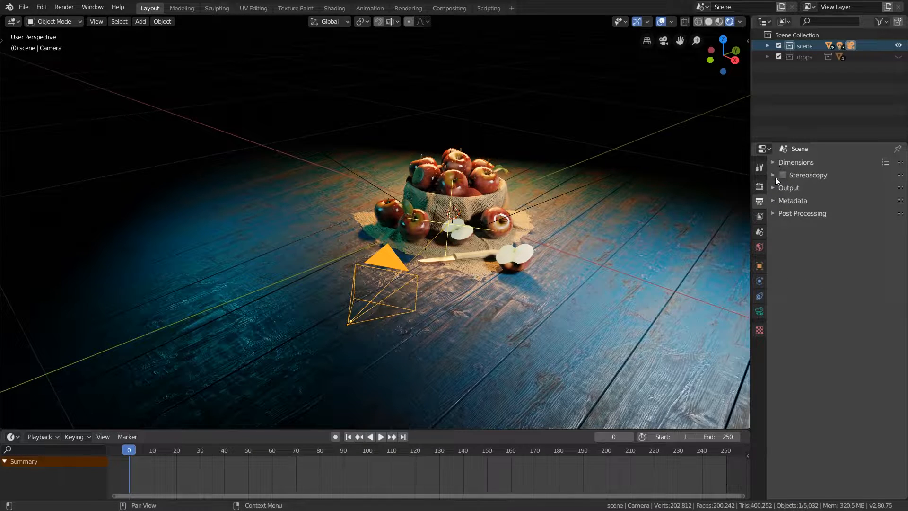
Review the selected camera's object, physics, constraint and camera data properties.
{"action": "left_click", "coordinate": [759, 265]}
{"action": "left_click", "coordinate": [758, 280]}
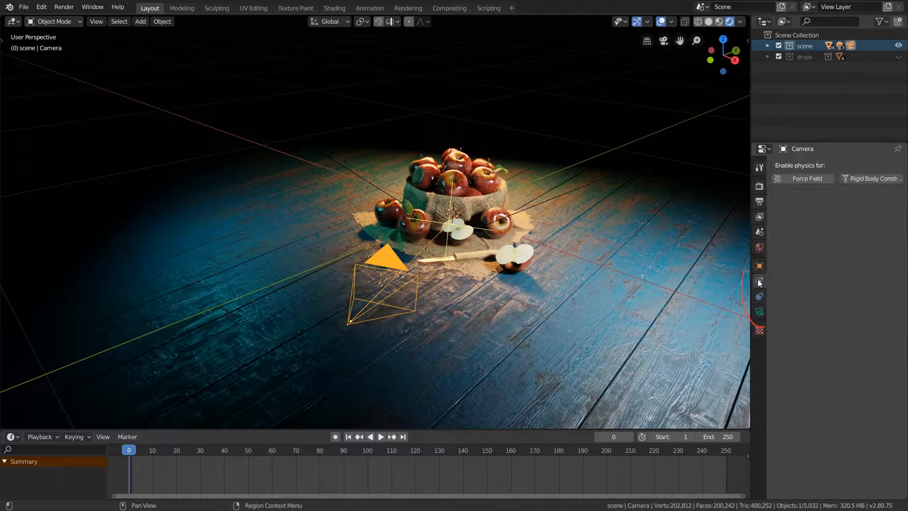
{"action": "left_click", "coordinate": [759, 297]}
{"action": "left_click", "coordinate": [760, 311]}
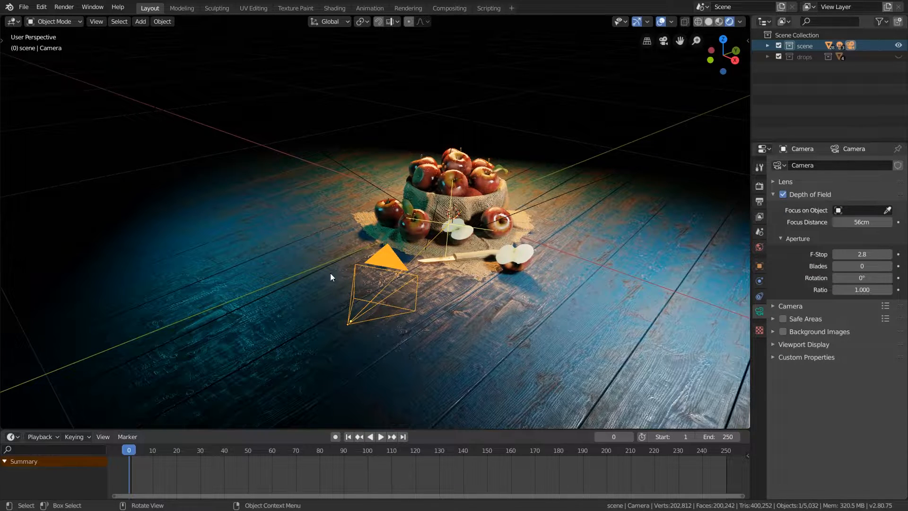
Expand the camera's Lens settings above its depth-of-field options.
{"action": "middle_click_drag", "start_coordinate": [339, 279], "coordinate": [546, 272]}
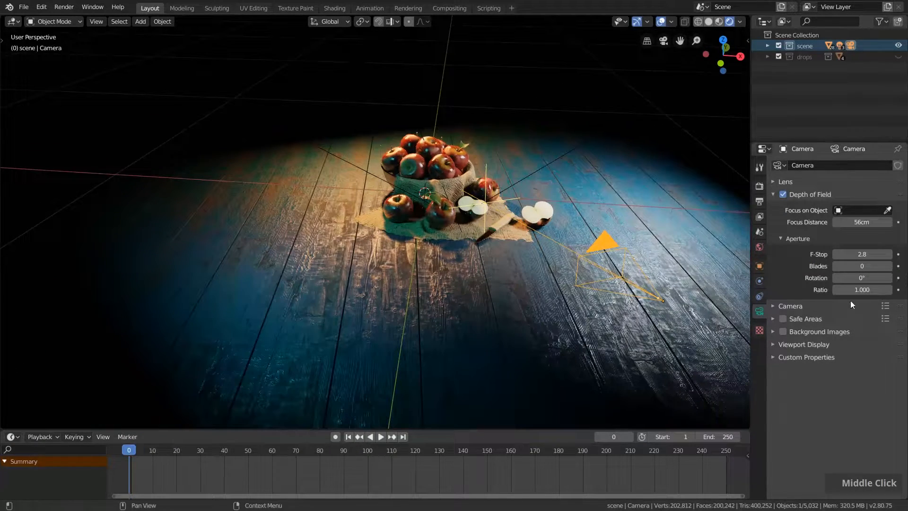
{"action": "left_click", "coordinate": [847, 182]}
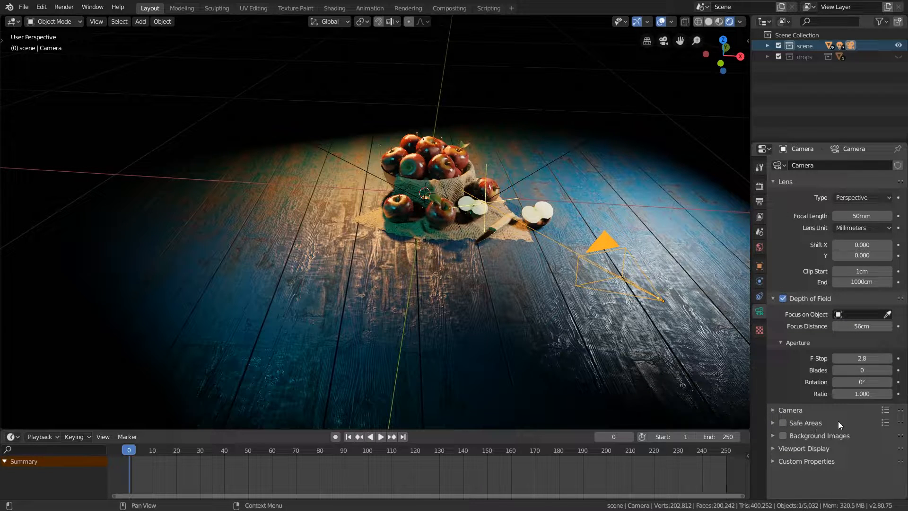
Select the whole apple in front of the bowl, review its physics and particle settings, and collapse the particle Render section.
{"action": "left_click", "coordinate": [400, 211]}
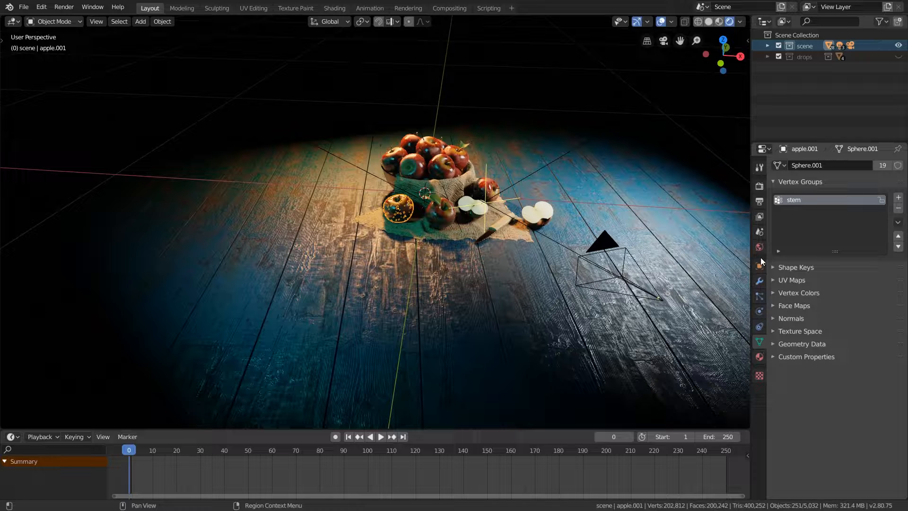
{"action": "left_click", "coordinate": [759, 327]}
{"action": "double_click", "coordinate": [760, 310]}
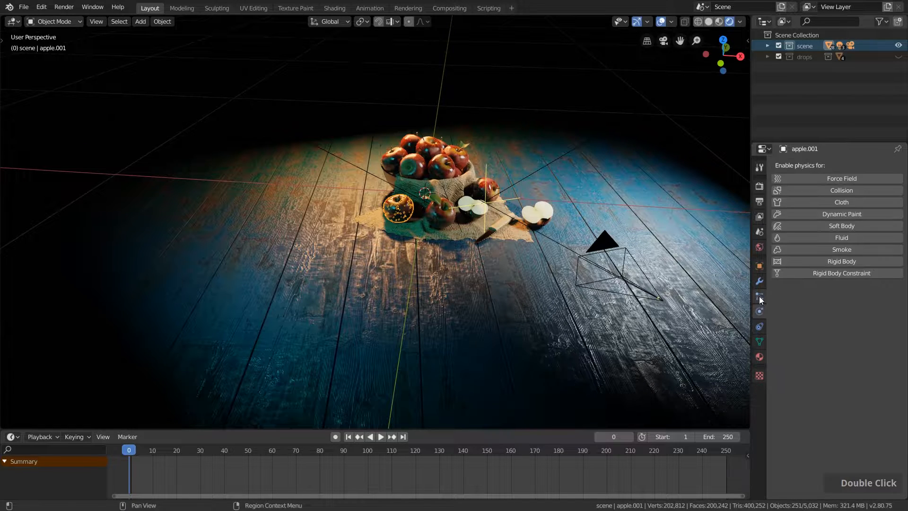
{"action": "left_click", "coordinate": [759, 296]}
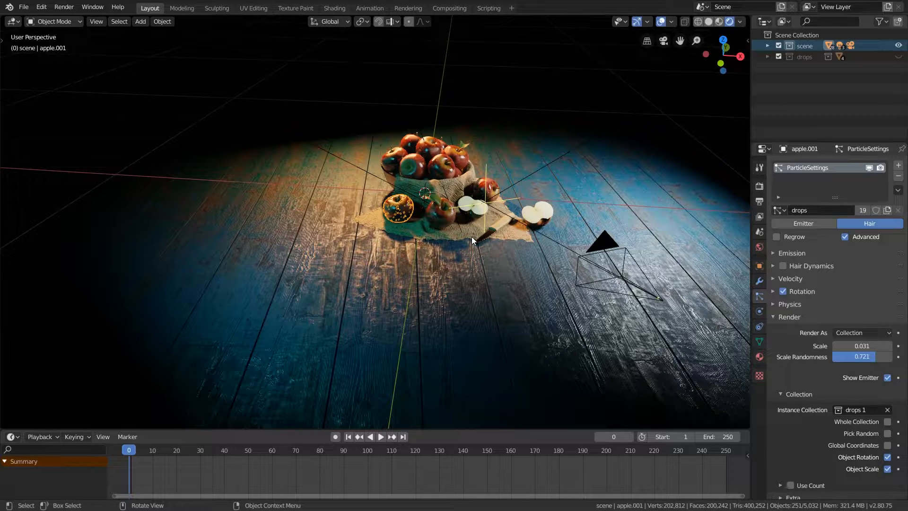
{"action": "scroll", "coordinate": [483, 212], "scroll_direction": "up", "scroll_amount": 1}
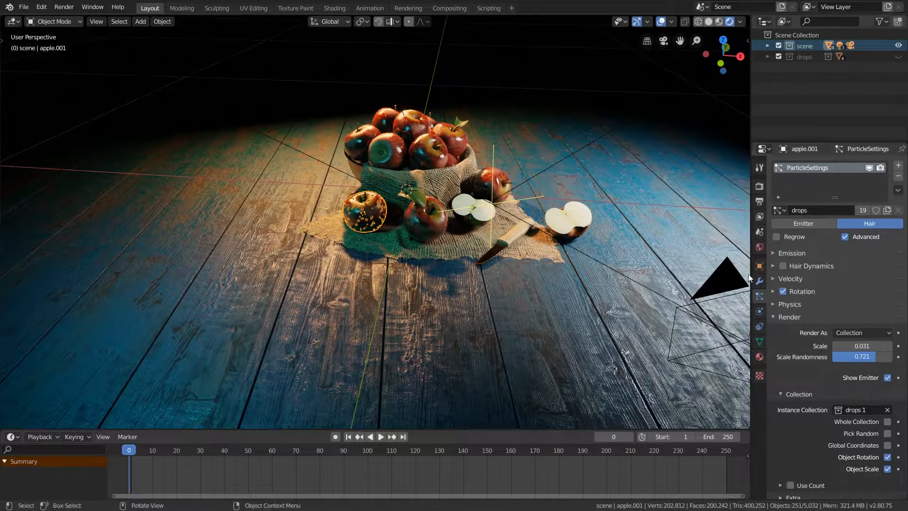
{"action": "left_click", "coordinate": [806, 316]}
Show the scene's render properties with the apple still life in a closer view.
{"action": "left_click", "coordinate": [760, 187]}
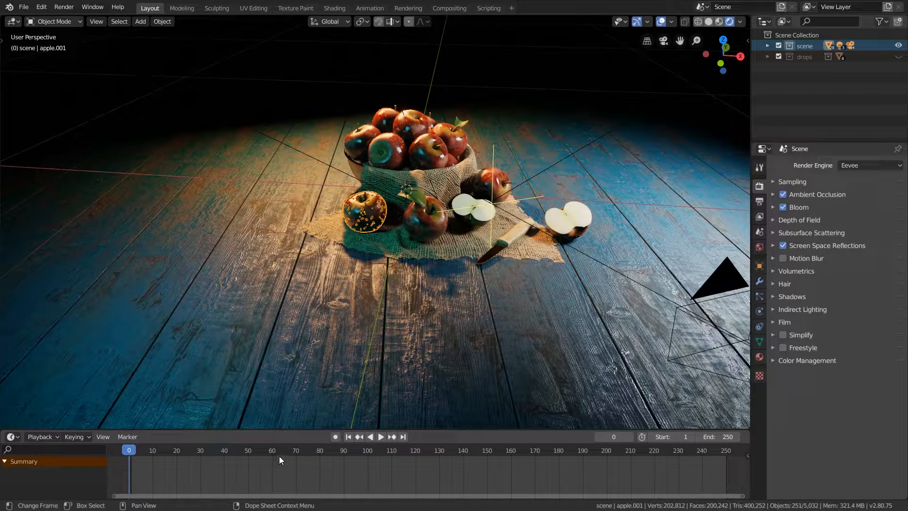
{"action": "scroll", "coordinate": [475, 175], "scroll_direction": "up", "scroll_amount": 3}
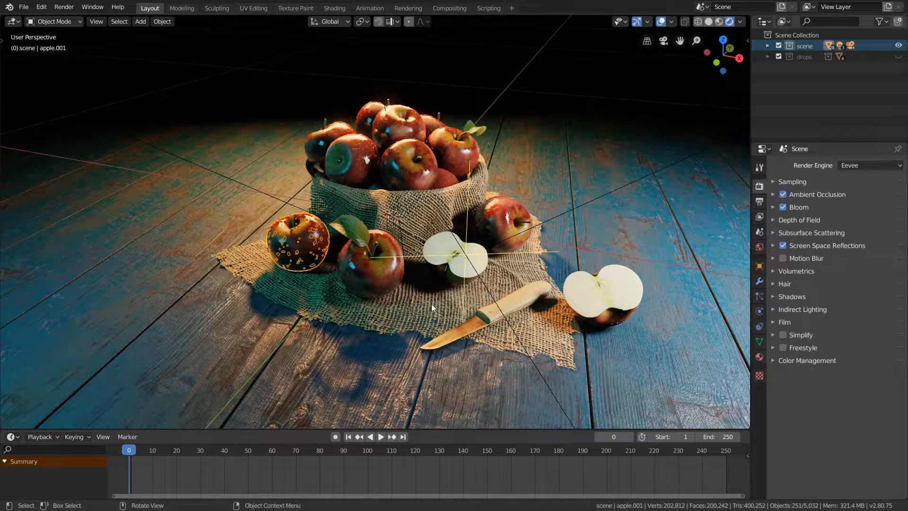
{"action": "left_click", "coordinate": [13, 21]}
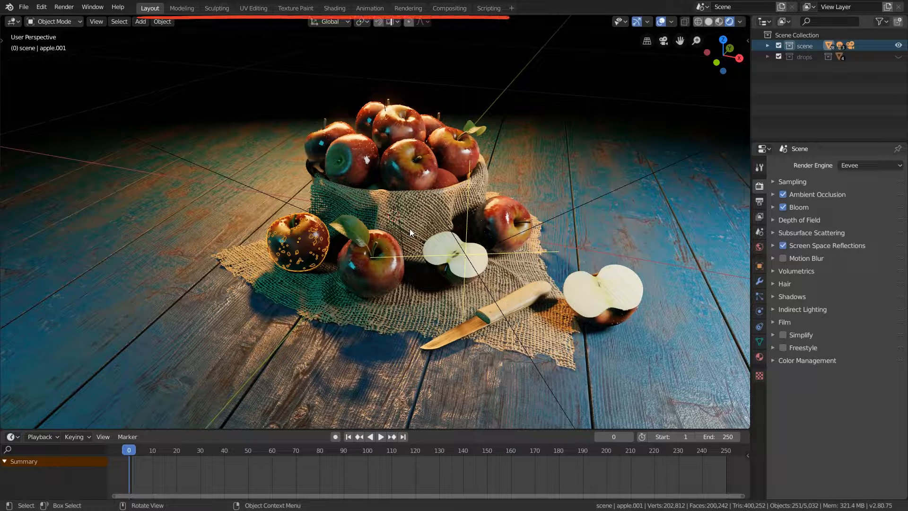
{"action": "left_click", "coordinate": [156, 21]}
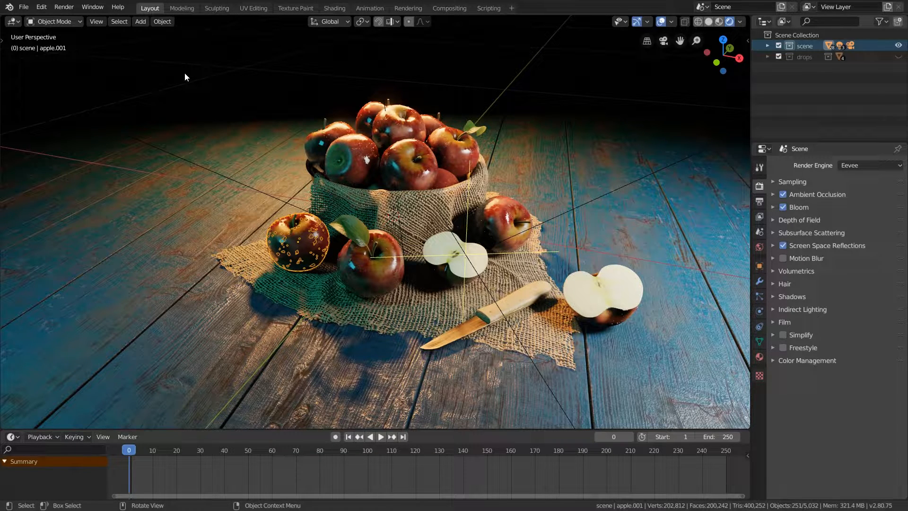
Compare the Modeling workspace with the Layout workspace, looking at the apples' mesh and the interaction mode in each.
{"action": "left_click", "coordinate": [181, 8]}
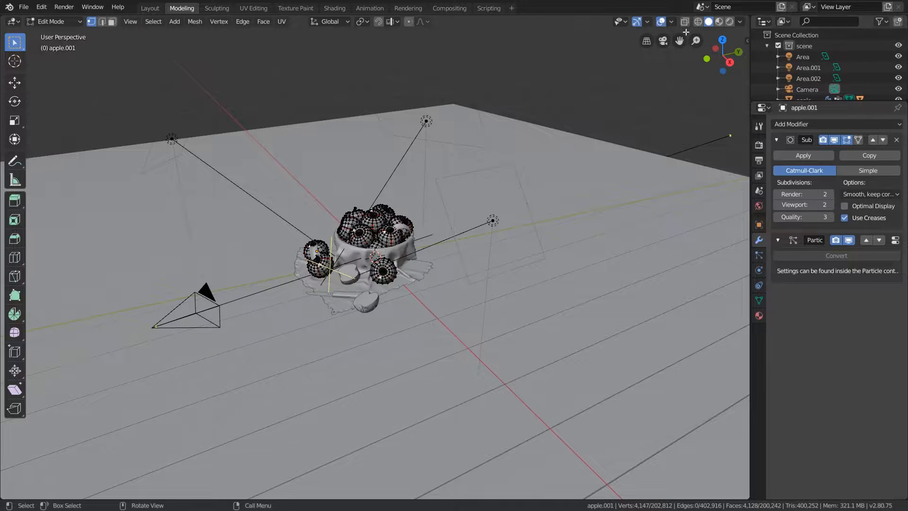
{"action": "scroll", "coordinate": [251, 289], "scroll_direction": "up", "scroll_amount": 4}
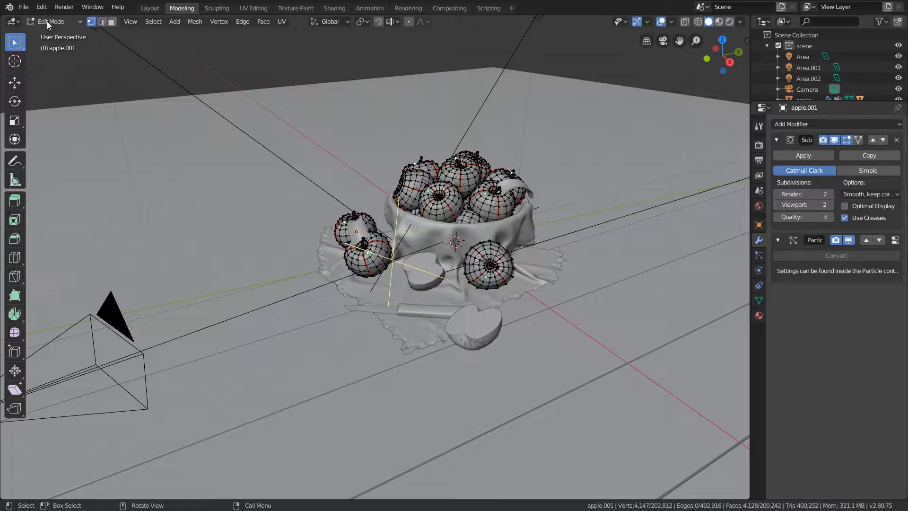
{"action": "left_click", "coordinate": [149, 9]}
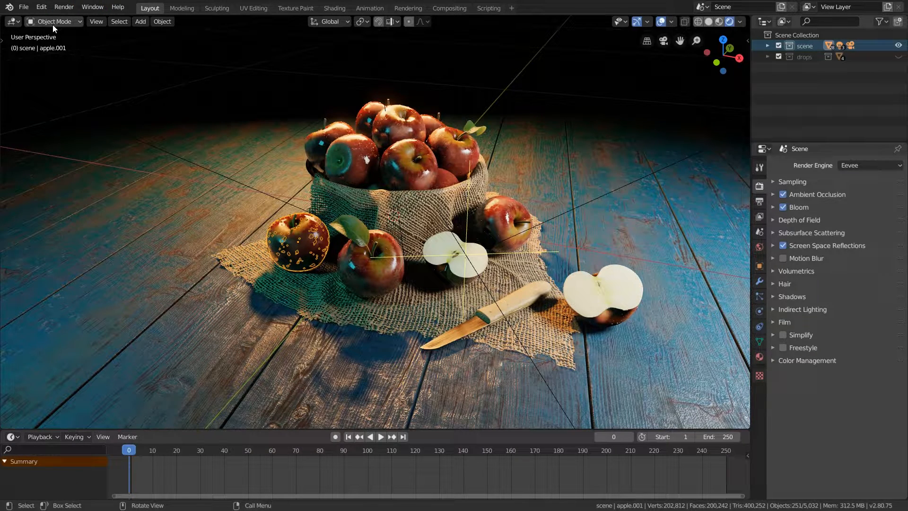
{"action": "left_click", "coordinate": [189, 10]}
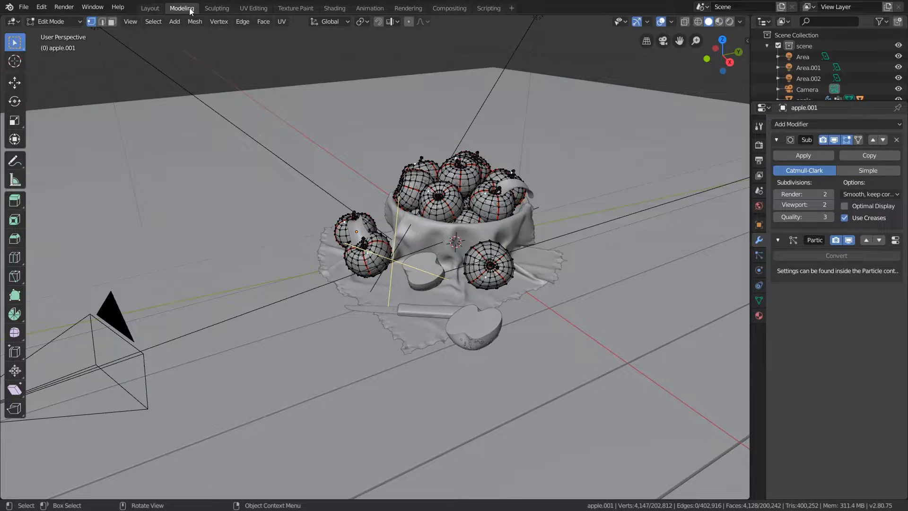
Tour the UV Editing, Texture Paint, Shading, Animation, Rendering and Compositing workspaces in turn.
{"action": "left_click", "coordinate": [250, 8]}
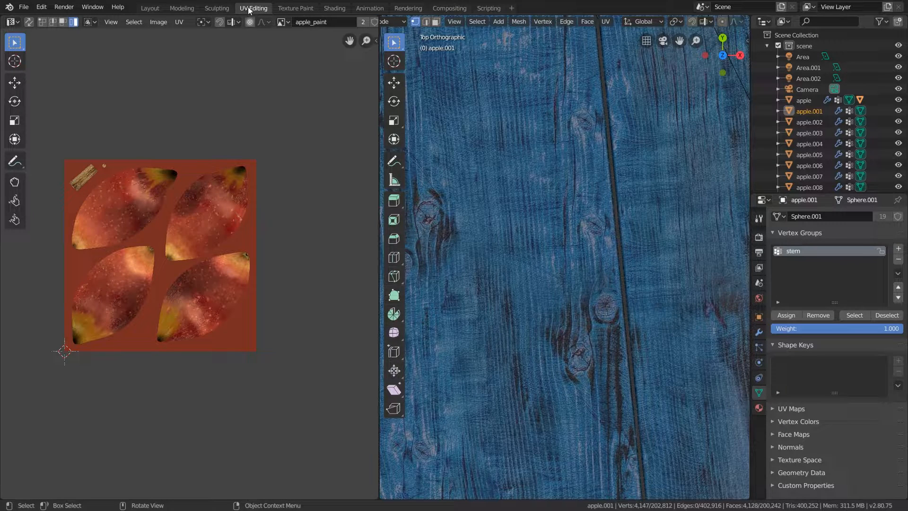
{"action": "left_click", "coordinate": [283, 10]}
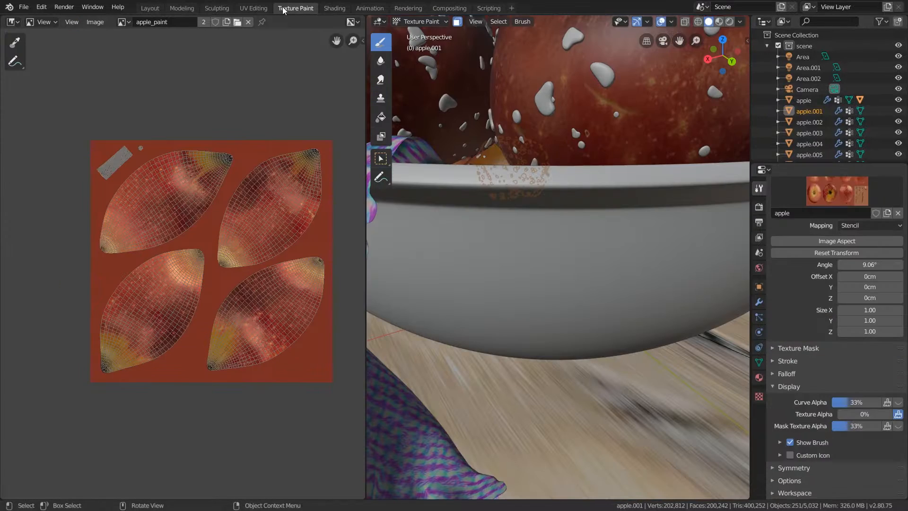
{"action": "left_click", "coordinate": [333, 8]}
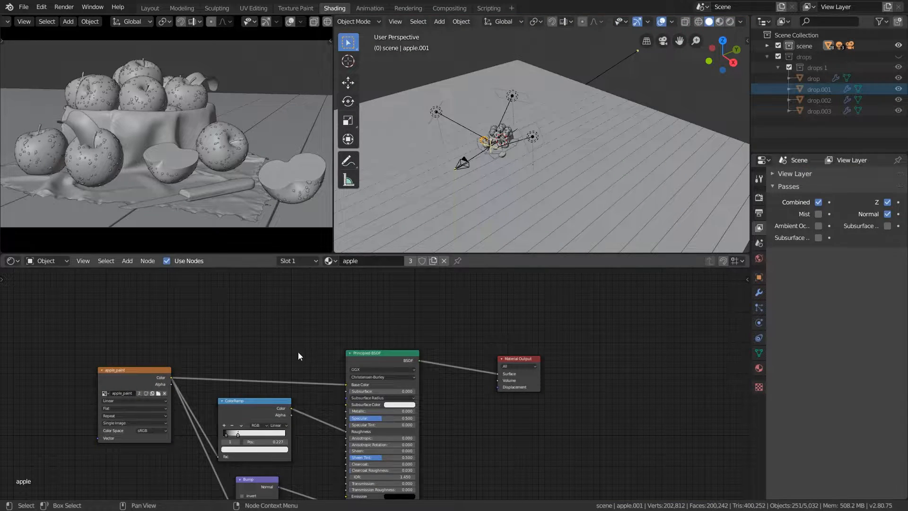
{"action": "scroll", "coordinate": [321, 343], "scroll_direction": "down", "scroll_amount": 1}
{"action": "middle_click_drag", "start_coordinate": [320, 343], "coordinate": [396, 313]}
{"action": "left_click", "coordinate": [368, 9]}
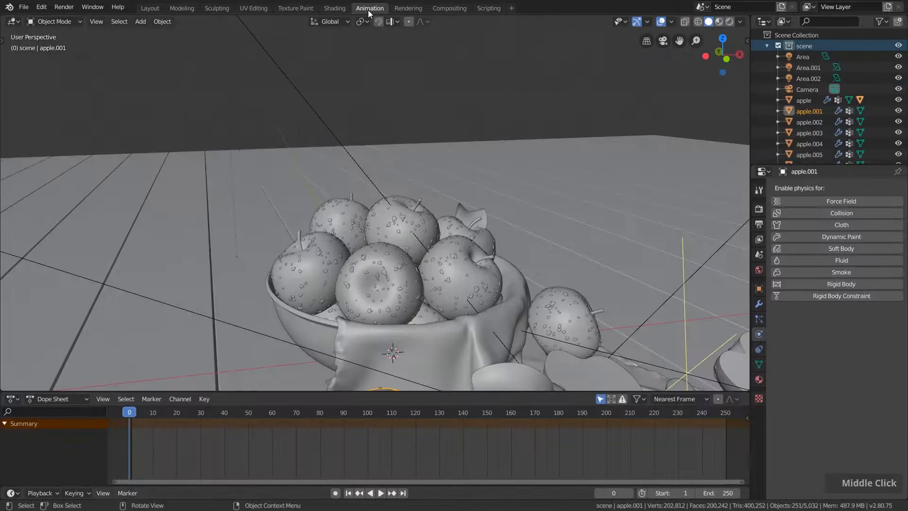
{"action": "left_click", "coordinate": [416, 9]}
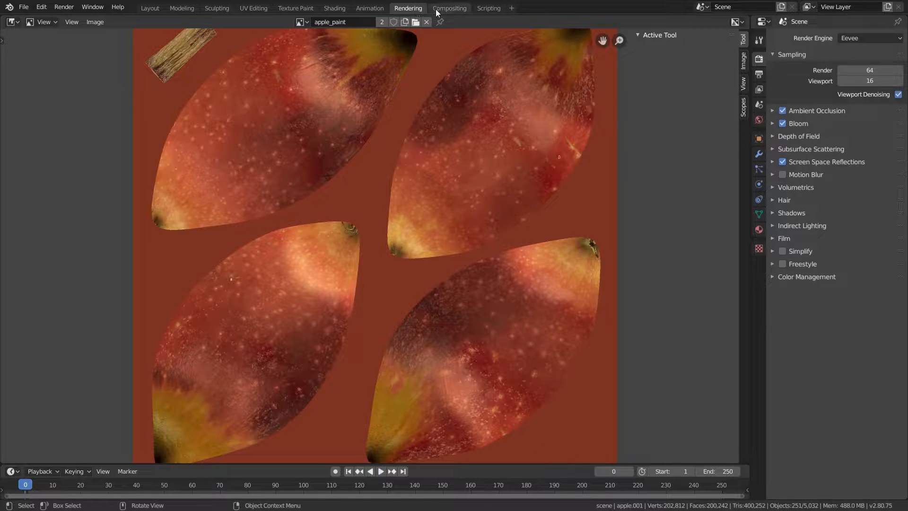
{"action": "left_click", "coordinate": [449, 8]}
Review the templates available for adding a workspace without adding one, and return to the Layout workspace.
{"action": "left_click", "coordinate": [512, 9]}
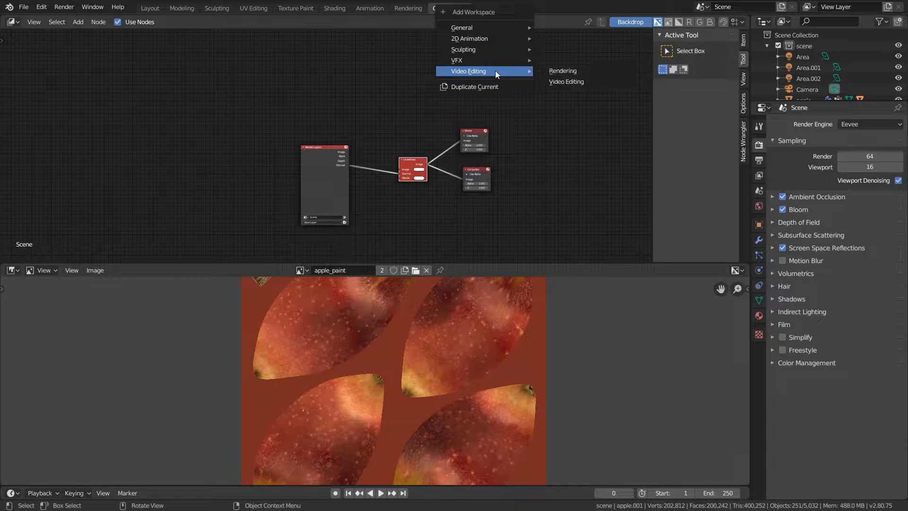
{"action": "mouse_move", "coordinate": [490, 39]}
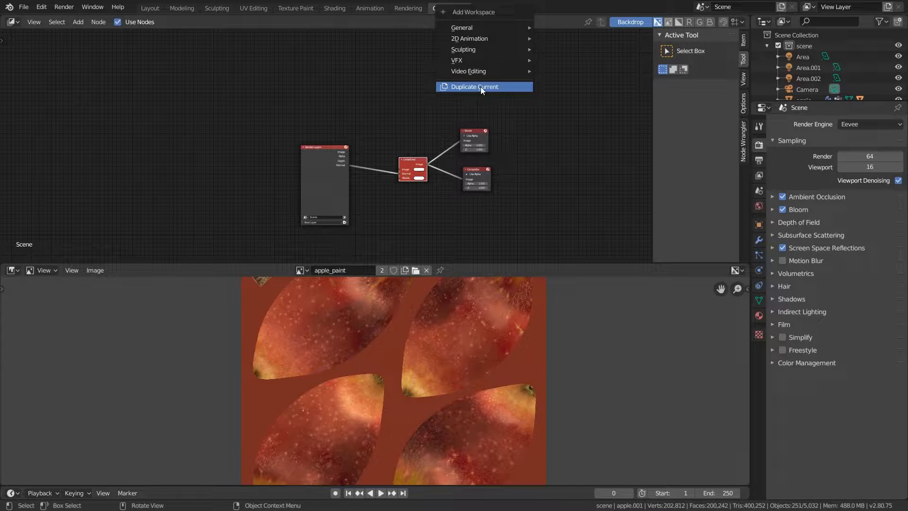
{"action": "left_click", "coordinate": [150, 8]}
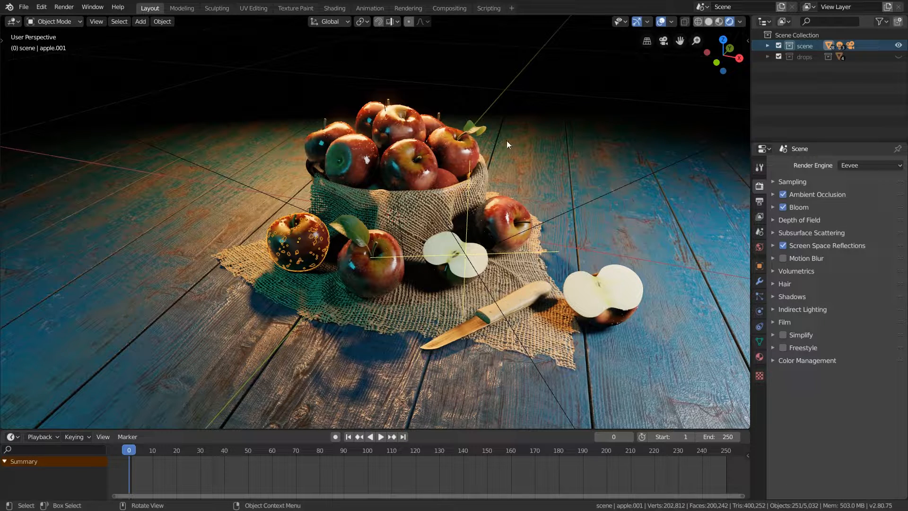
Split the 3D viewport vertically into two side-by-side areas of roughly equal width.
{"action": "right_click", "coordinate": [539, 15]}
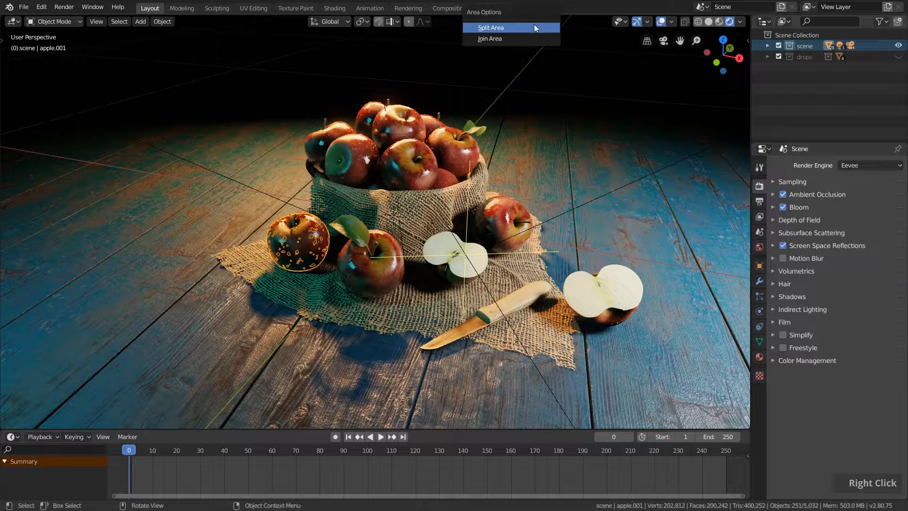
{"action": "left_click", "coordinate": [525, 29]}
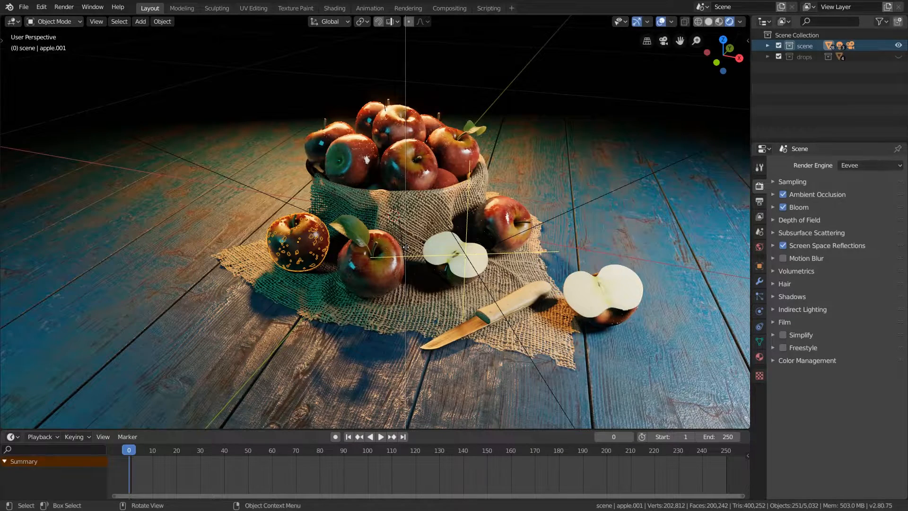
{"action": "left_click", "coordinate": [406, 247]}
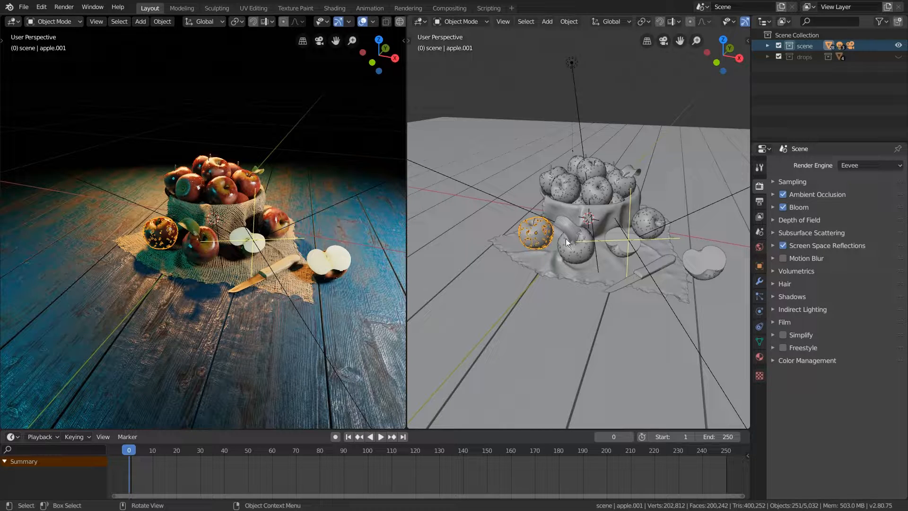
Try moving the selected apple in the solid-shaded viewport while the rendered viewport shows the camera view.
{"action": "key", "text": "g"}
{"action": "right_click", "coordinate": [553, 232]}
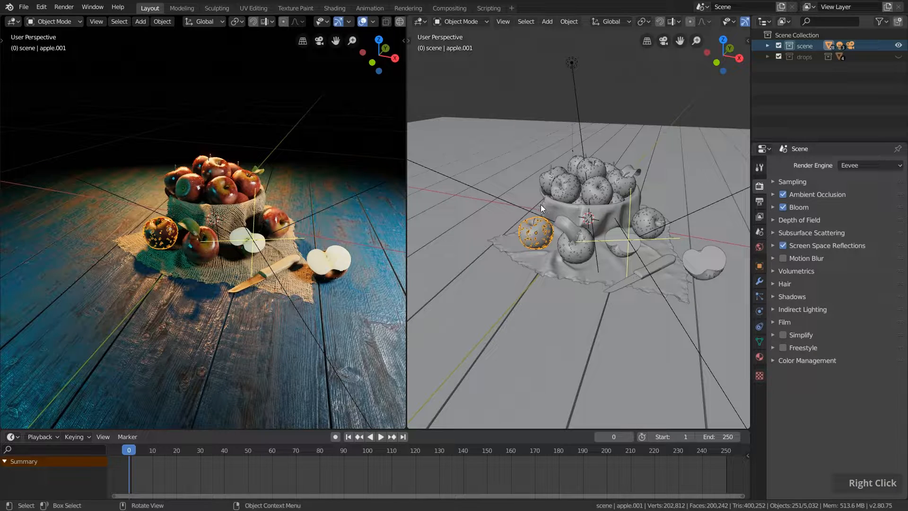
{"action": "key", "text": "KP_0"}
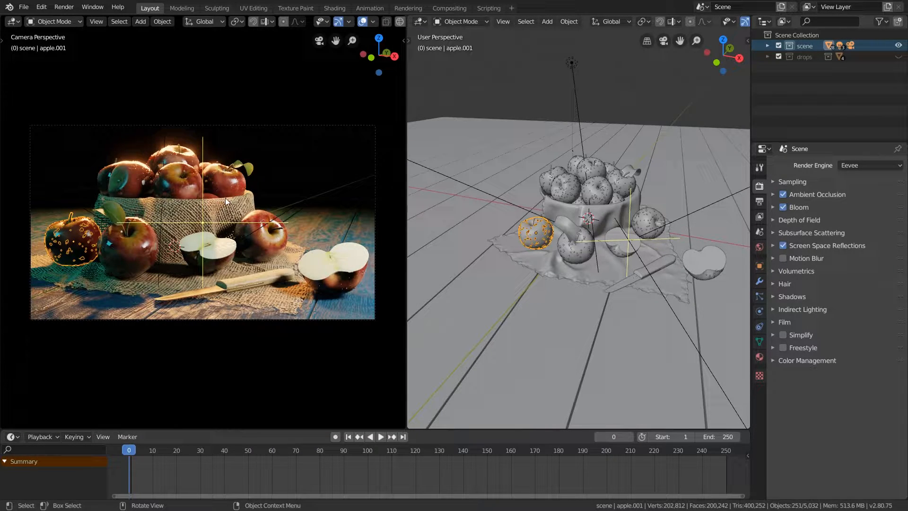
{"action": "middle_click_drag", "start_coordinate": [678, 220], "coordinate": [567, 189]}
{"action": "key", "text": "g"}
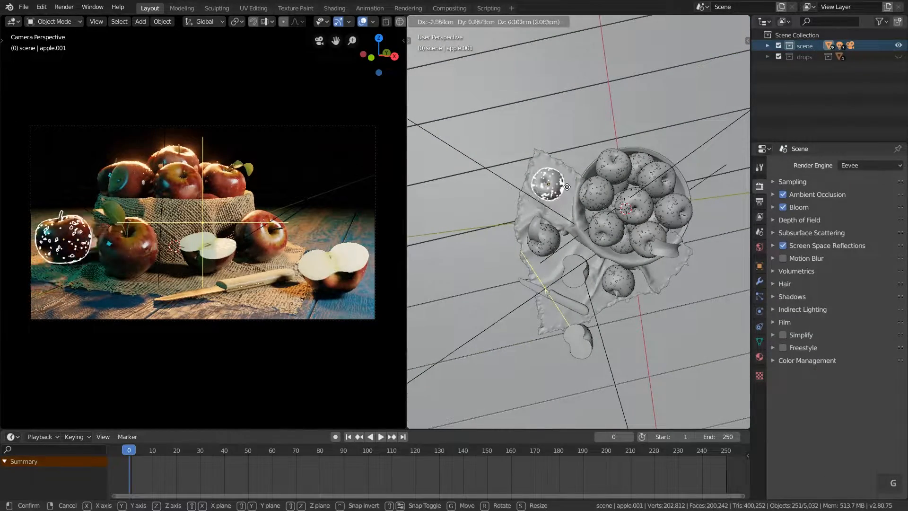
{"action": "right_click", "coordinate": [566, 186]}
{"action": "middle_click_drag", "start_coordinate": [255, 222], "coordinate": [331, 249]}
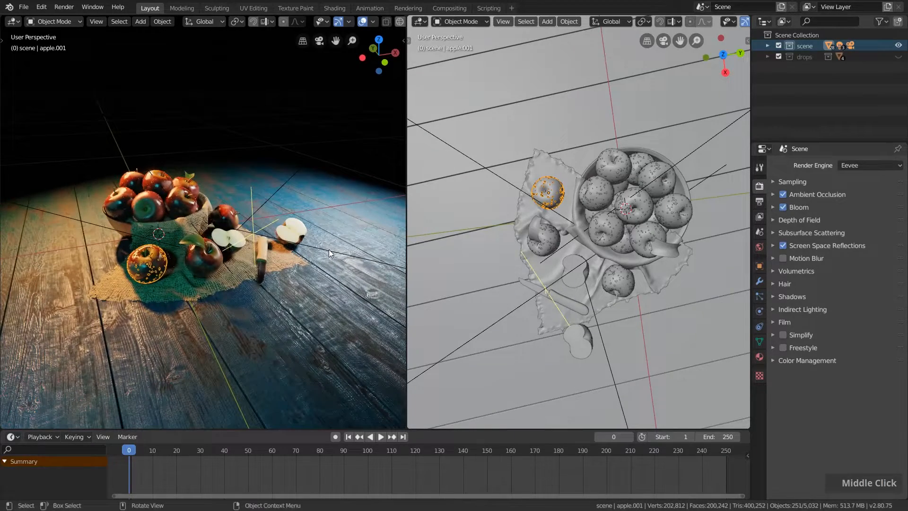
{"action": "middle_click_drag", "start_coordinate": [604, 254], "coordinate": [624, 195]}
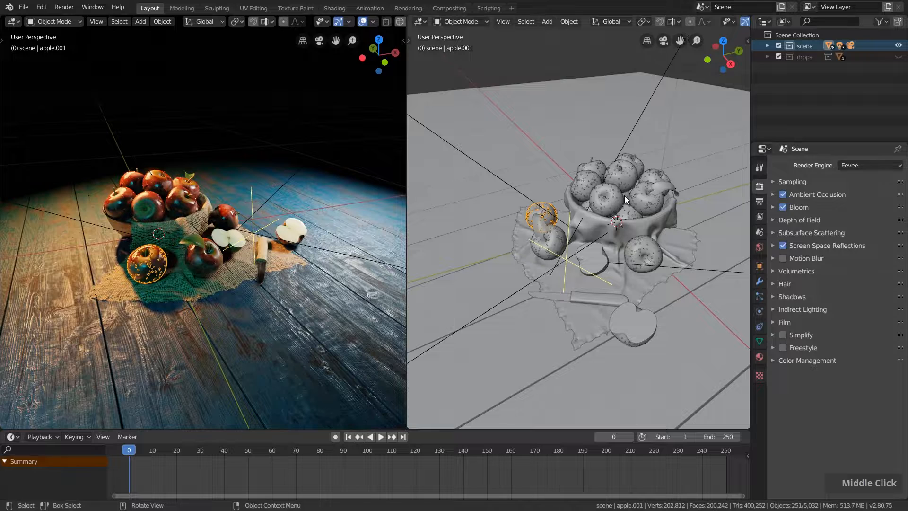
Turn the solid-shaded viewport into a UV Editor and frame the apple_paint texture in it.
{"action": "left_click", "coordinate": [419, 21]}
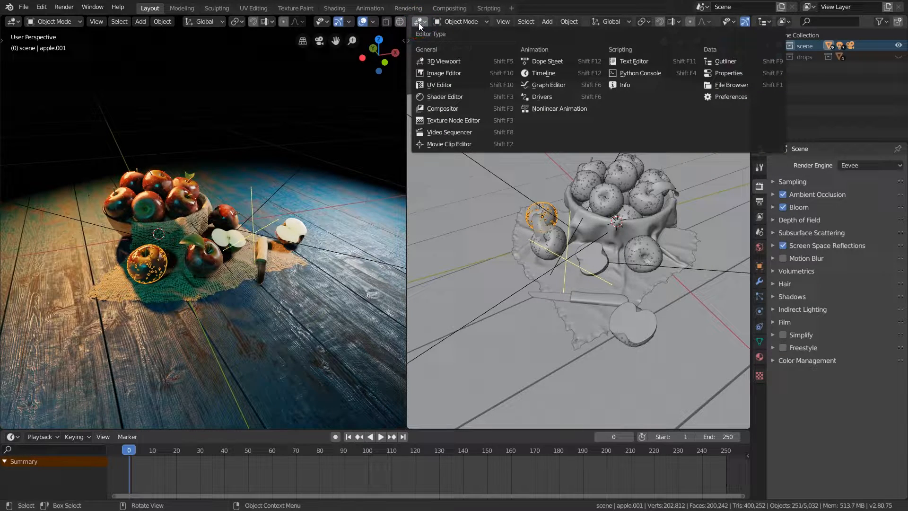
{"action": "left_click", "coordinate": [454, 86]}
{"action": "scroll", "coordinate": [552, 189], "scroll_direction": "down", "scroll_amount": 3}
{"action": "middle_click_drag", "start_coordinate": [552, 190], "coordinate": [613, 246]}
{"action": "scroll", "coordinate": [596, 225], "scroll_direction": "up", "scroll_amount": 3}
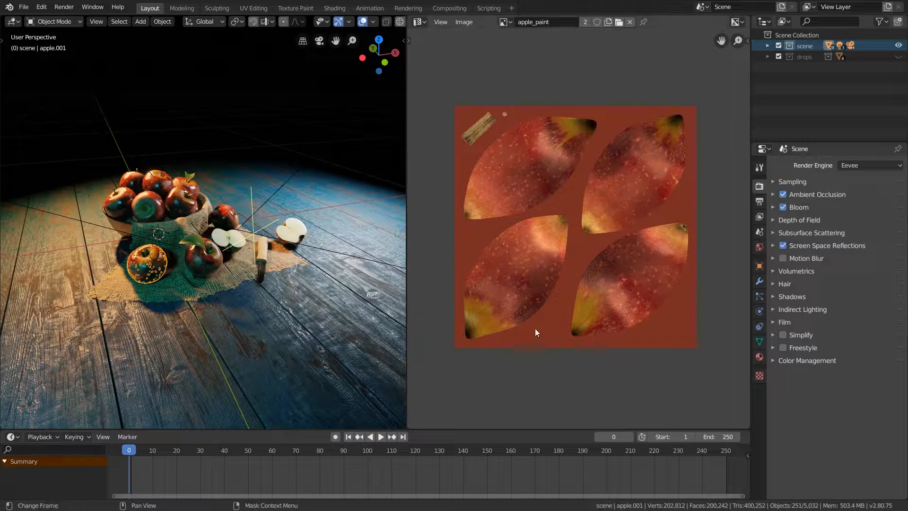
Inspect the apple's UV layout over the texture by selecting its whole mesh in Edit Mode, and return to Object Mode.
{"action": "key", "text": "Tab"}
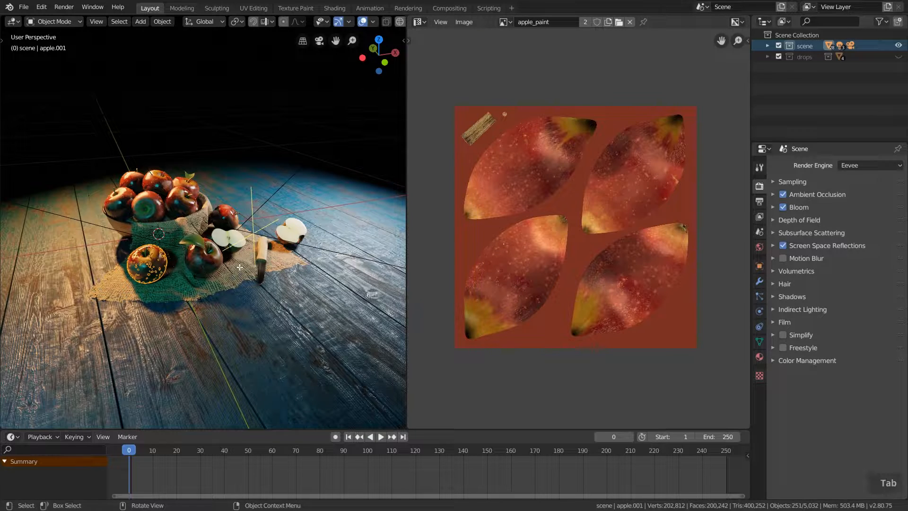
{"action": "key", "text": "a"}
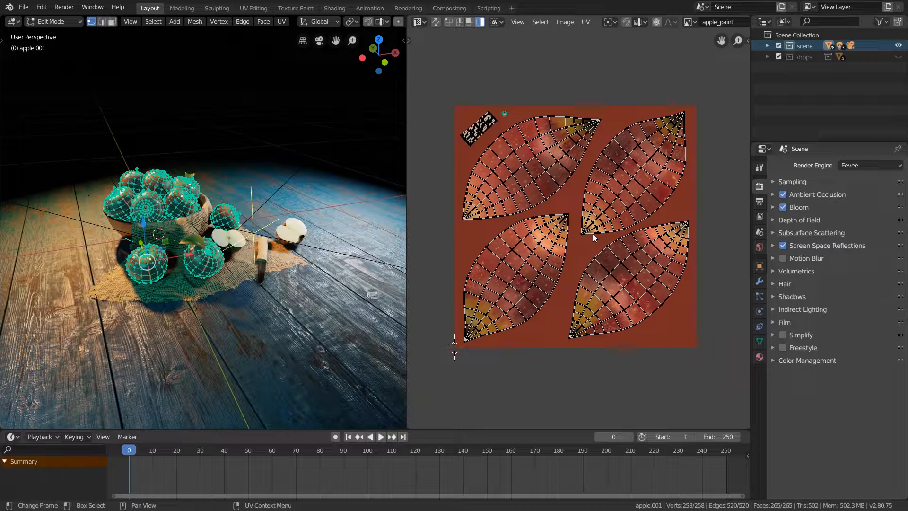
{"action": "key", "text": "Tab"}
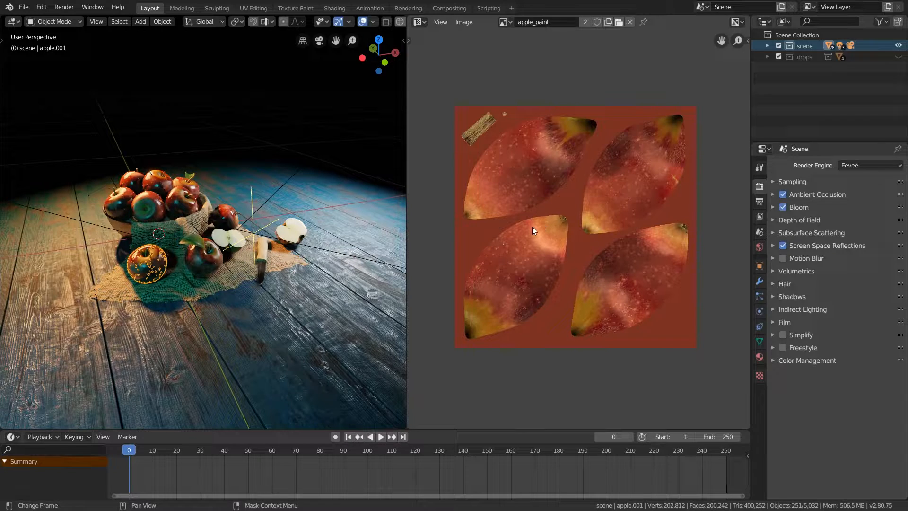
Split the UV Editor area horizontally into two halves and turn the lower half into a Compositor.
{"action": "right_click", "coordinate": [408, 203]}
{"action": "left_click", "coordinate": [401, 200]}
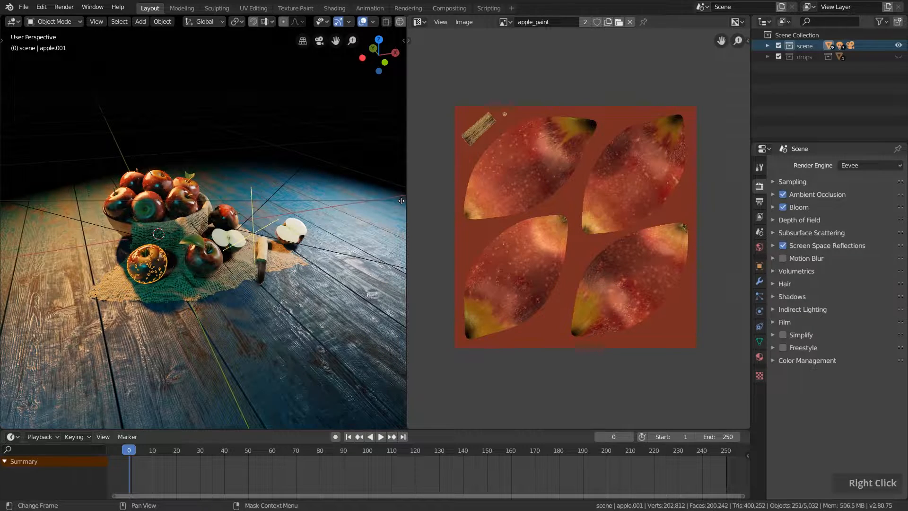
{"action": "left_click", "coordinate": [679, 212]}
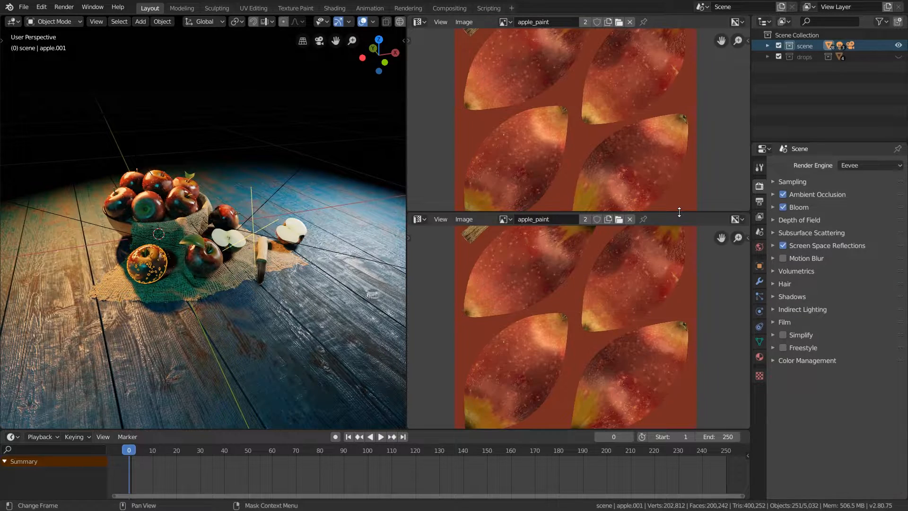
{"action": "left_click", "coordinate": [418, 219]}
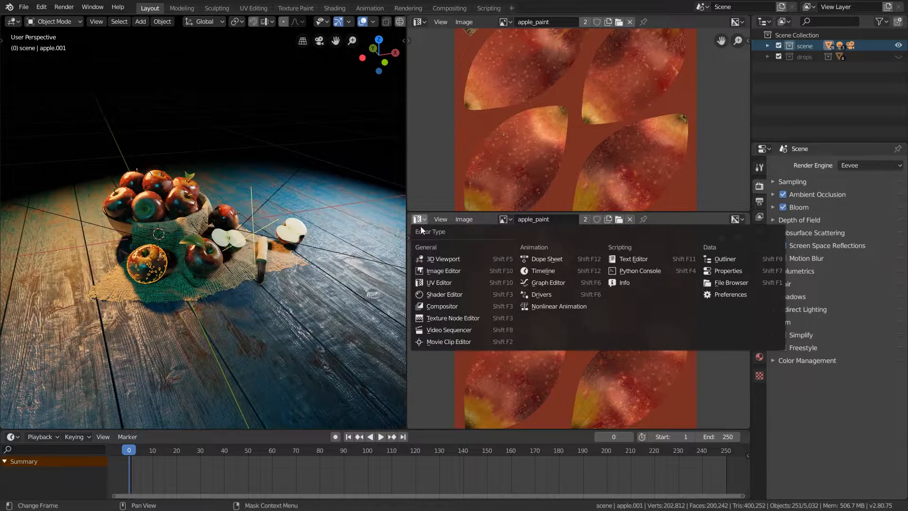
{"action": "left_click", "coordinate": [457, 305]}
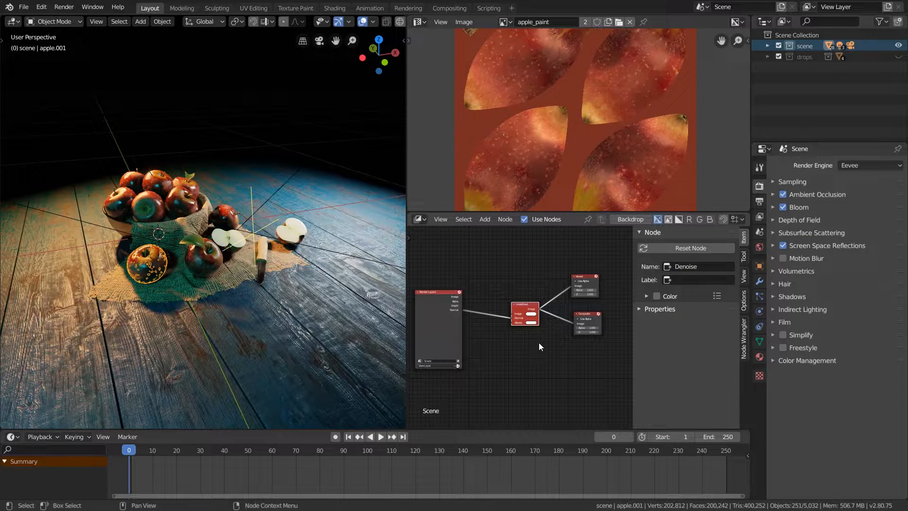
Lower the border between the UV Editor and the Compositor, and narrow the 3D viewport slightly.
{"action": "left_click_drag", "start_coordinate": [501, 212], "coordinate": [493, 282]}
{"action": "left_click_drag", "start_coordinate": [406, 201], "coordinate": [406, 200]}
{"action": "left_click_drag", "start_coordinate": [178, 206], "coordinate": [373, 205]}
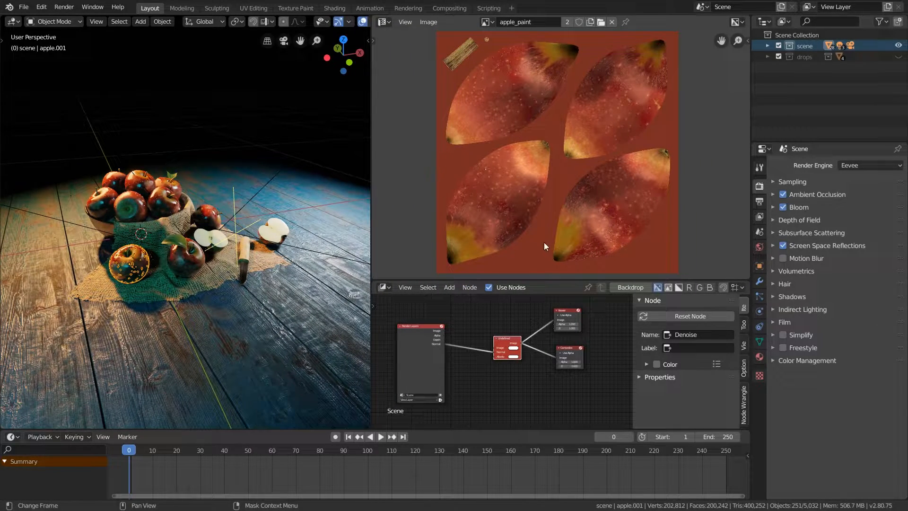
Join the UV Editor area into the Compositor, and expand the 3D viewport over the Compositor.
{"action": "right_click", "coordinate": [558, 280]}
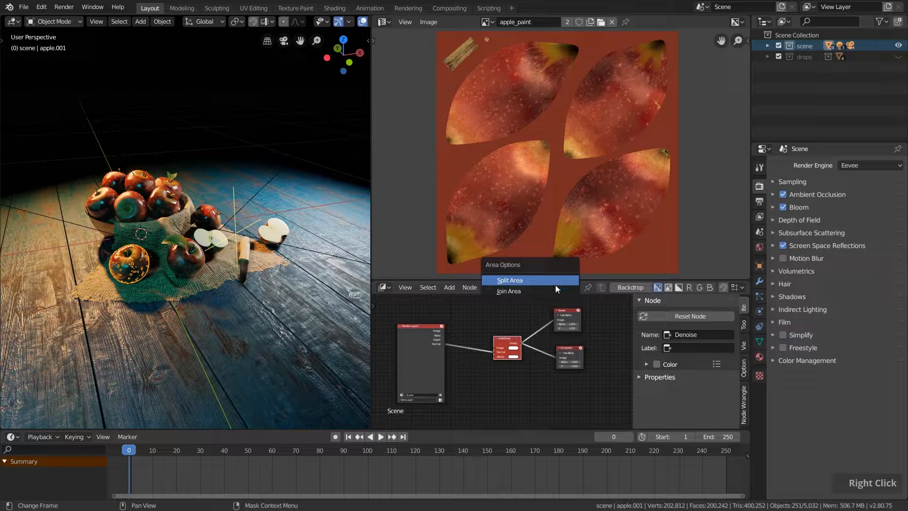
{"action": "left_click", "coordinate": [550, 290]}
{"action": "left_click", "coordinate": [546, 224]}
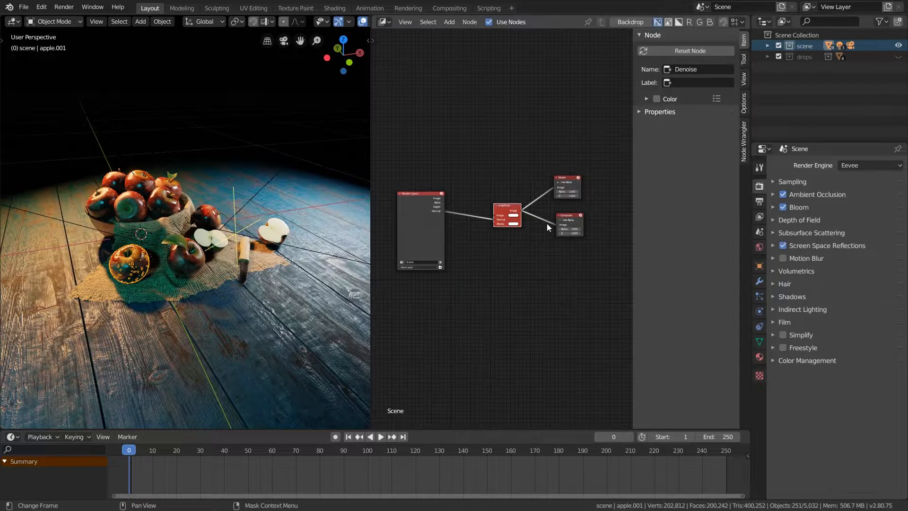
{"action": "right_click", "coordinate": [372, 142]}
{"action": "left_click", "coordinate": [371, 136]}
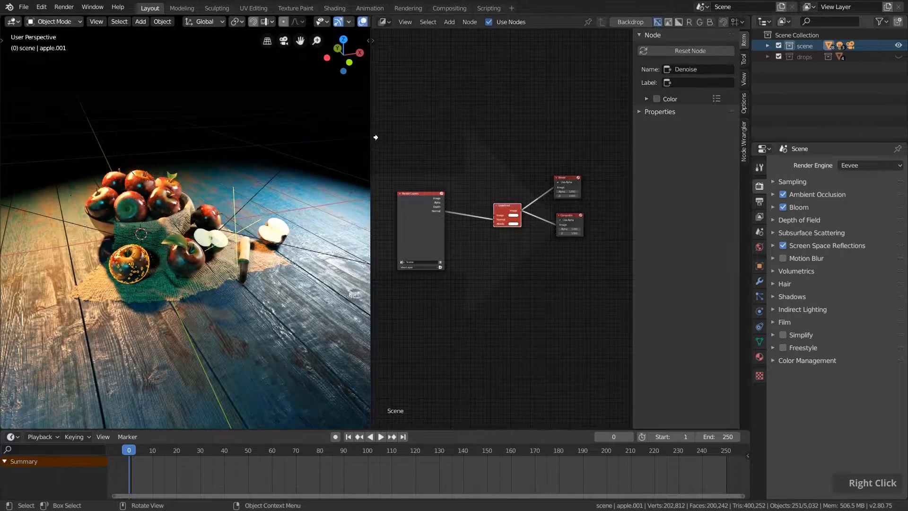
{"action": "left_click", "coordinate": [465, 138]}
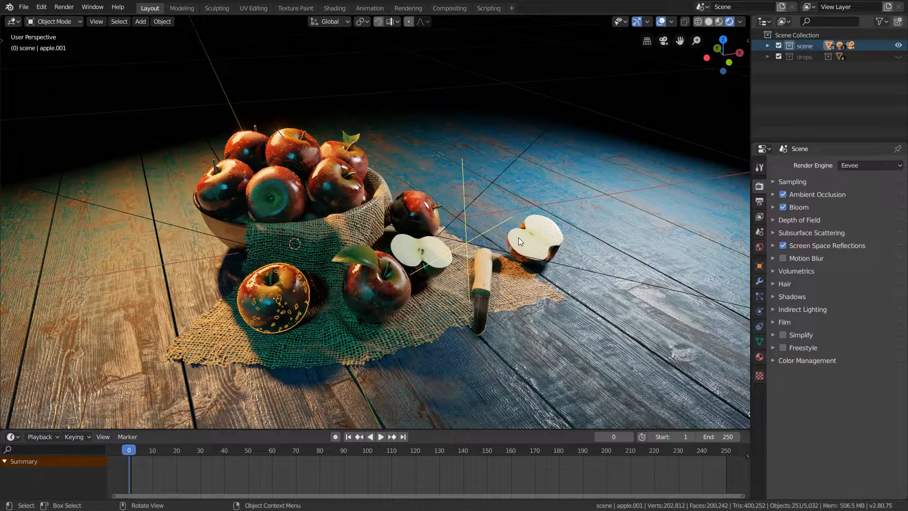
Join the Timeline area into the 3D viewport above it.
{"action": "right_click", "coordinate": [440, 430]}
{"action": "left_click", "coordinate": [424, 429]}
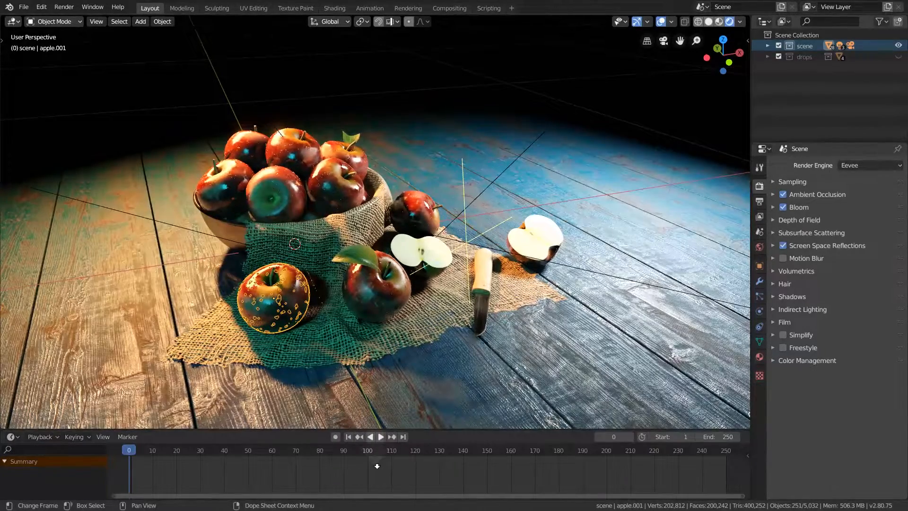
{"action": "left_click", "coordinate": [377, 466]}
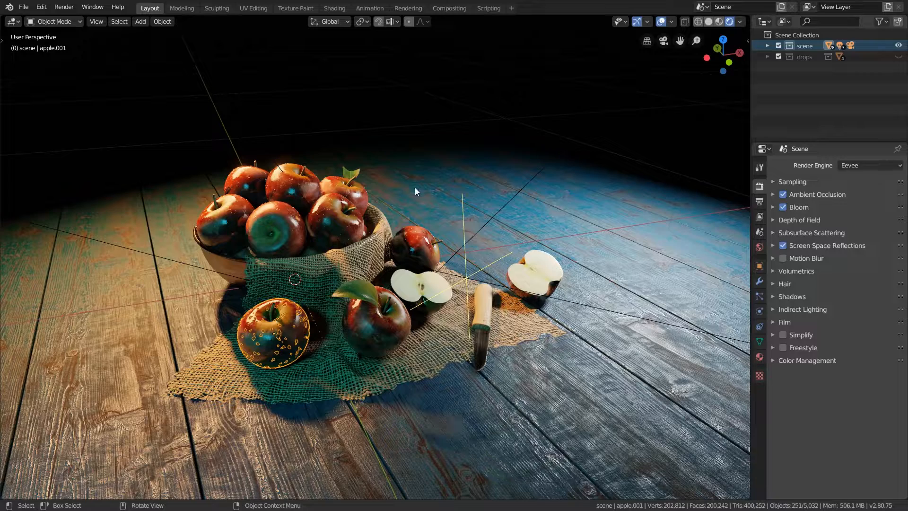
Split the 3D viewport vertically near its middle and turn the solid-shaded area into a UV Editor framing the apple_paint texture.
{"action": "right_click", "coordinate": [473, 12]}
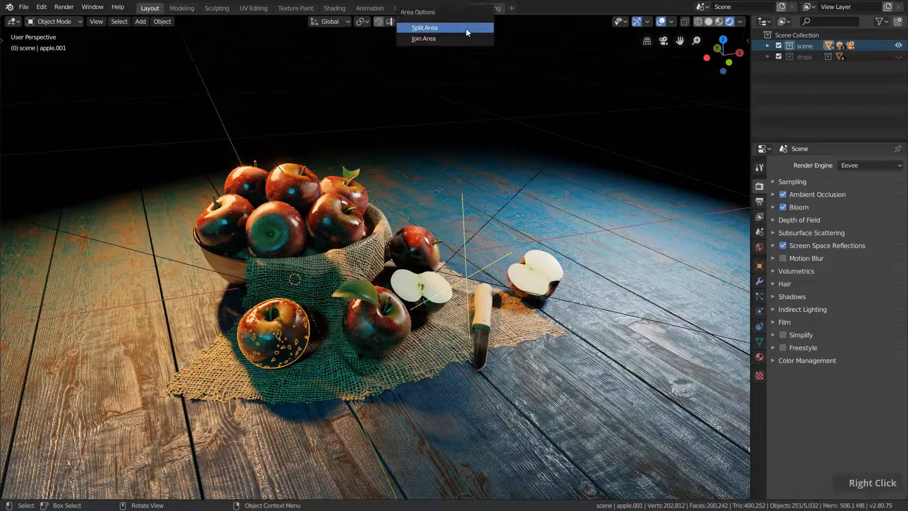
{"action": "left_click", "coordinate": [460, 27]}
{"action": "left_click", "coordinate": [406, 95]}
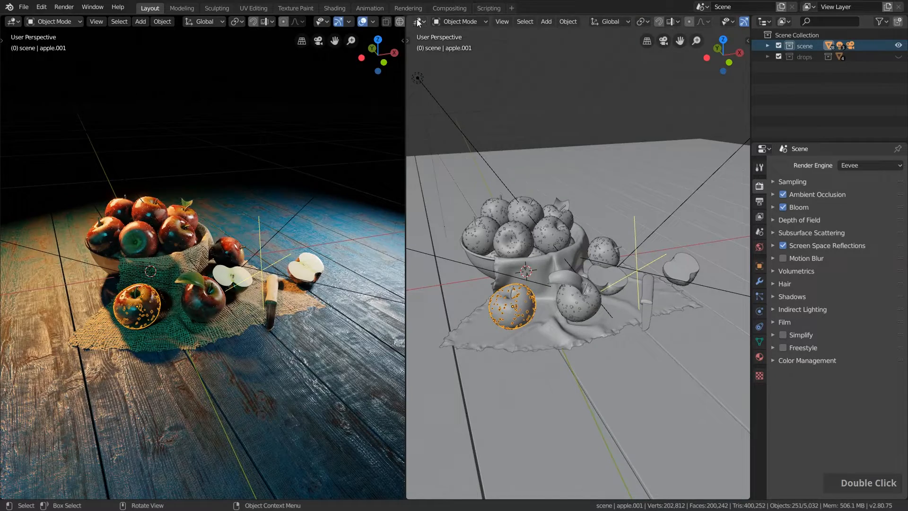
{"action": "left_click", "coordinate": [418, 21]}
{"action": "left_click", "coordinate": [430, 83]}
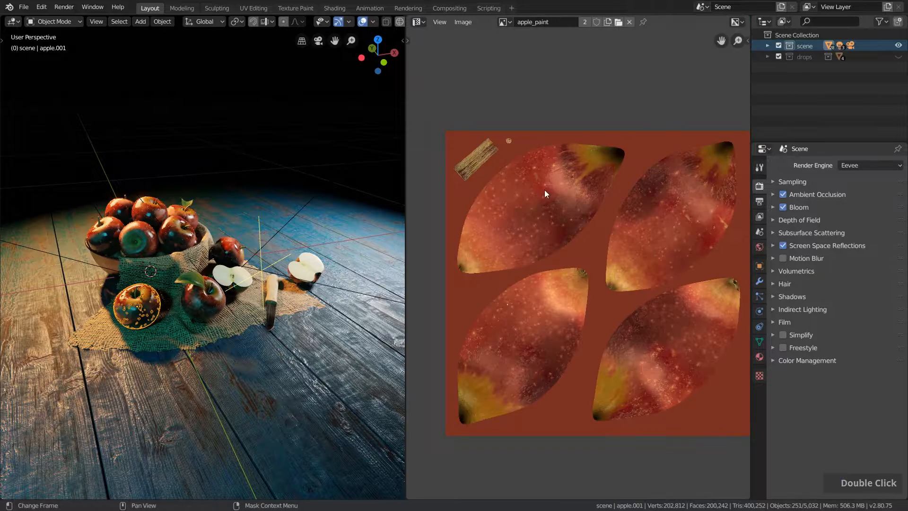
{"action": "scroll", "coordinate": [594, 266], "scroll_direction": "down", "scroll_amount": 1}
{"action": "middle_click_drag", "start_coordinate": [594, 266], "coordinate": [568, 258]}
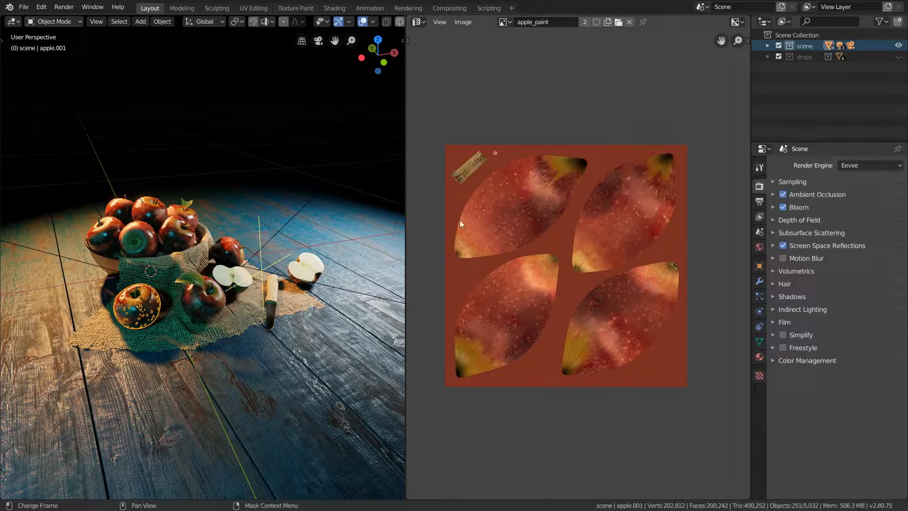
Join the UV Editor area back into the rendered 3D viewport.
{"action": "right_click", "coordinate": [404, 208]}
{"action": "left_click", "coordinate": [404, 208]}
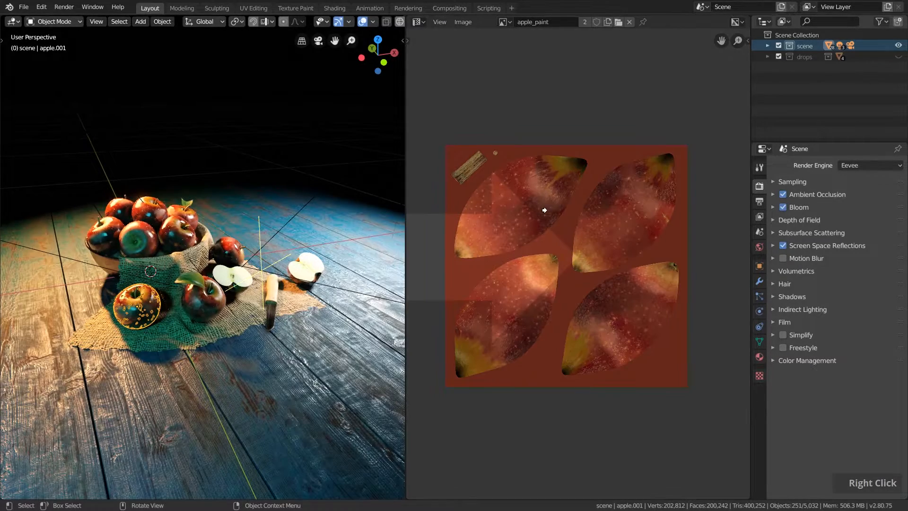
{"action": "left_click", "coordinate": [544, 208]}
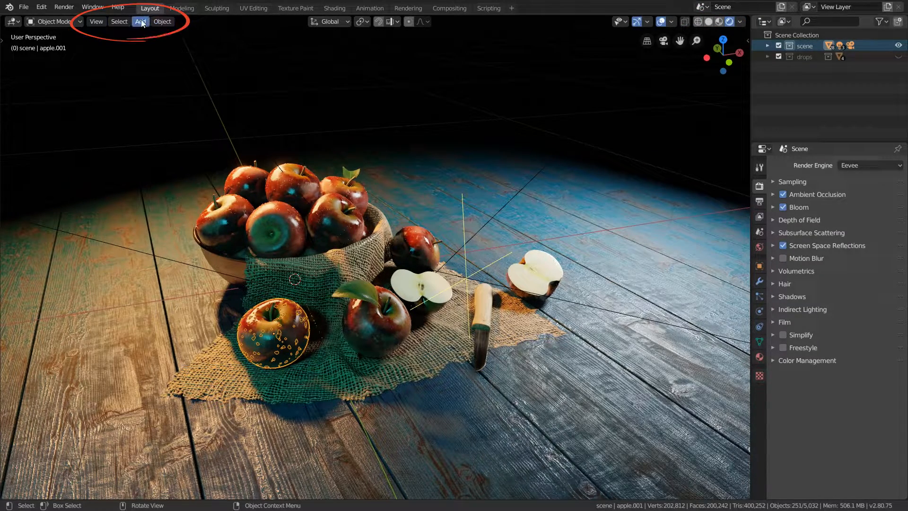
{"action": "left_click", "coordinate": [94, 22]}
{"action": "mouse_move", "coordinate": [163, 22]}
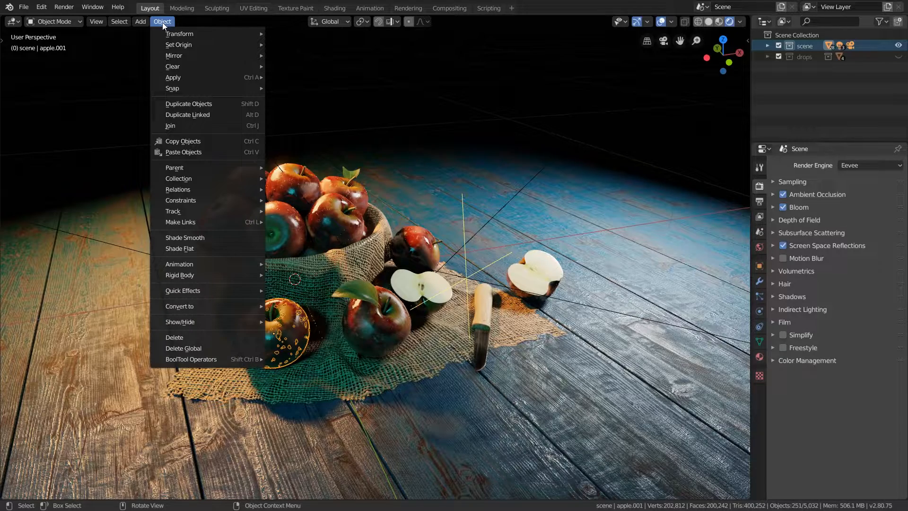
{"action": "left_click", "coordinate": [49, 25]}
{"action": "mouse_move", "coordinate": [98, 23]}
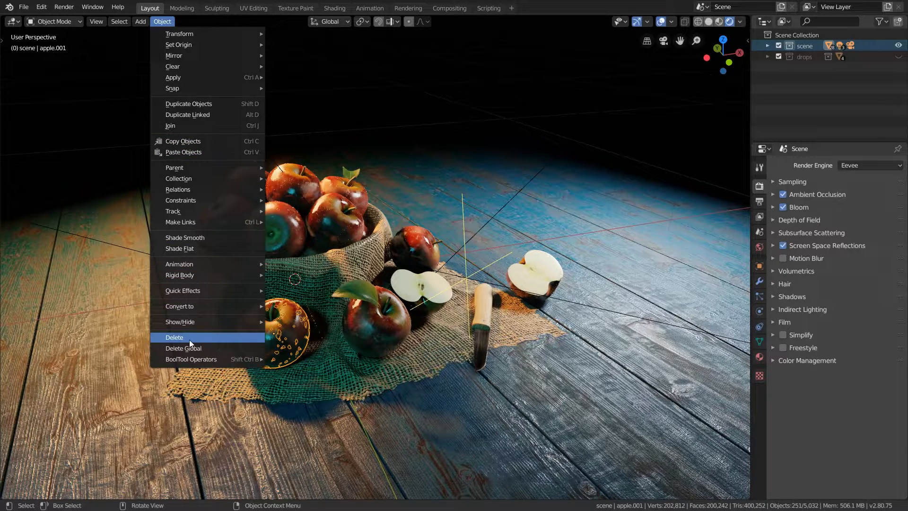
View the UV Editing and Texture Paint workspaces, and return to the Layout workspace.
{"action": "left_click", "coordinate": [255, 6]}
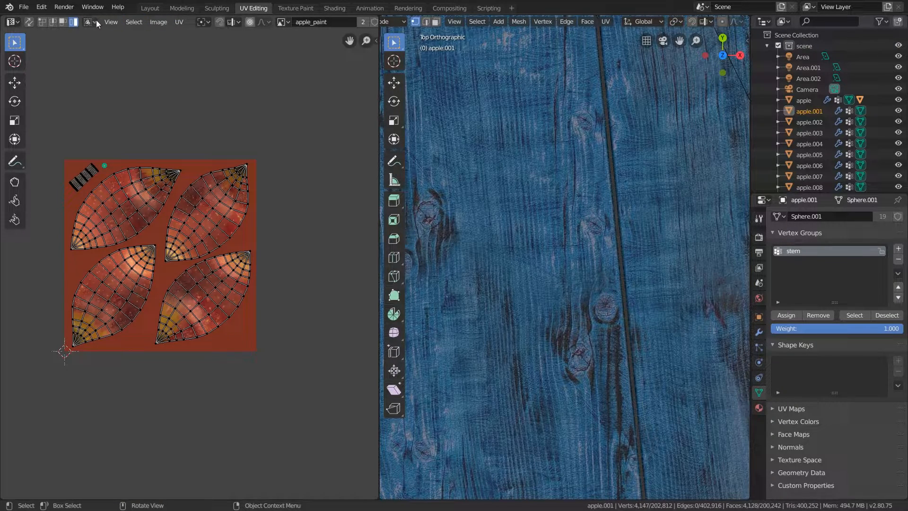
{"action": "left_click", "coordinate": [305, 12]}
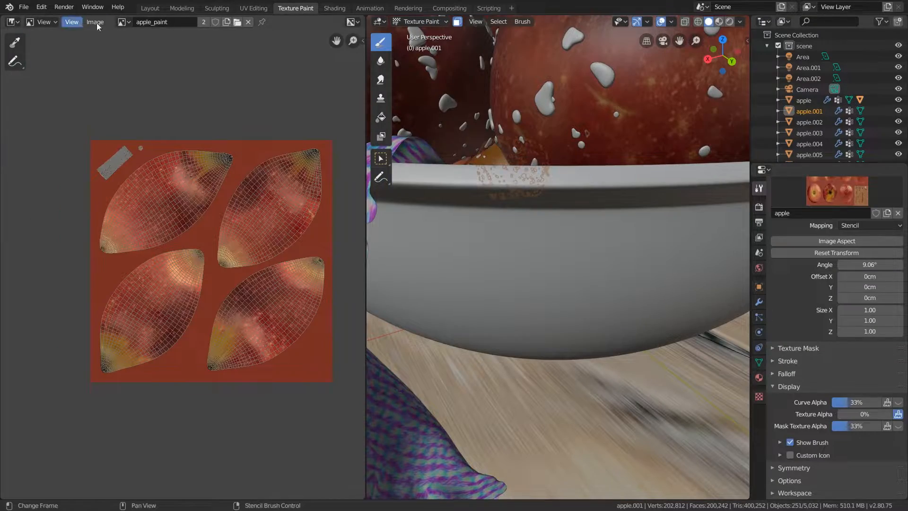
{"action": "left_click", "coordinate": [151, 9]}
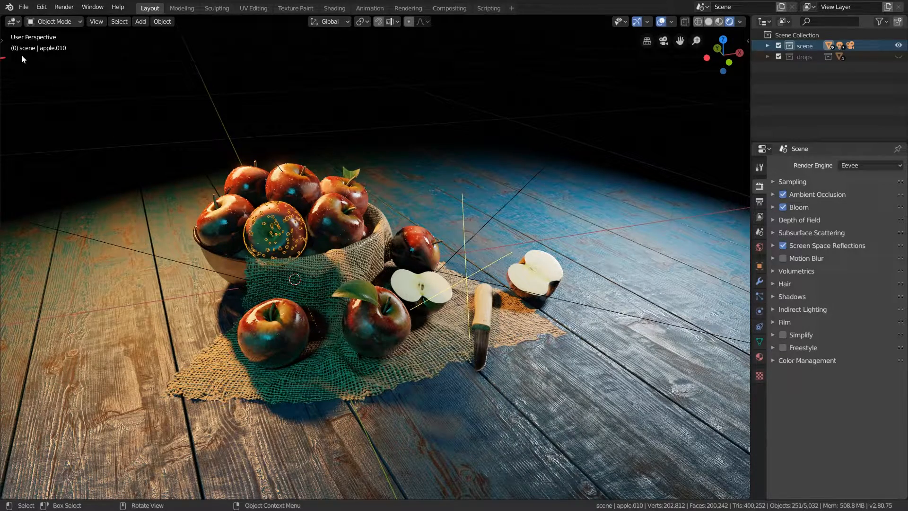
Show the 3D viewport's sidebar with the item transform values and its toolbar.
{"action": "left_click", "coordinate": [746, 41]}
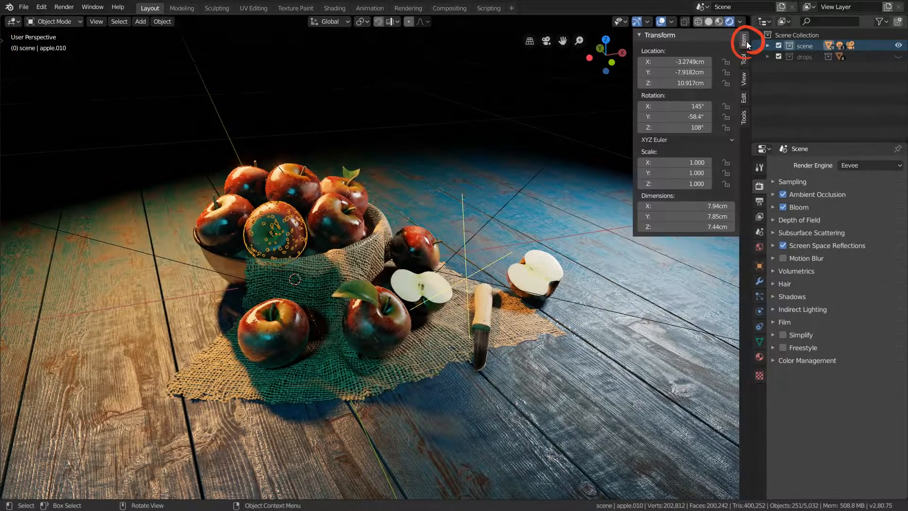
{"action": "left_click", "coordinate": [3, 41]}
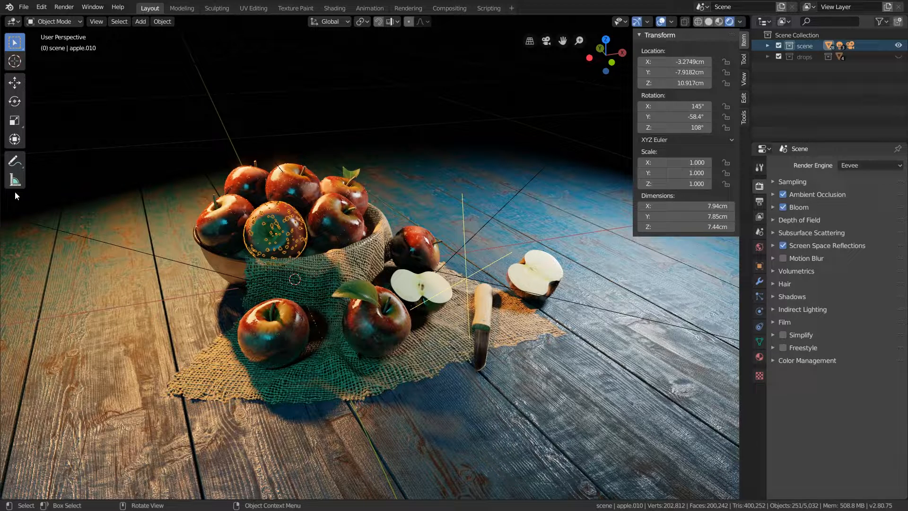
Enter Edit Mode with the Move tool active, and widen the toolbar until the tool names show.
{"action": "left_click", "coordinate": [64, 22]}
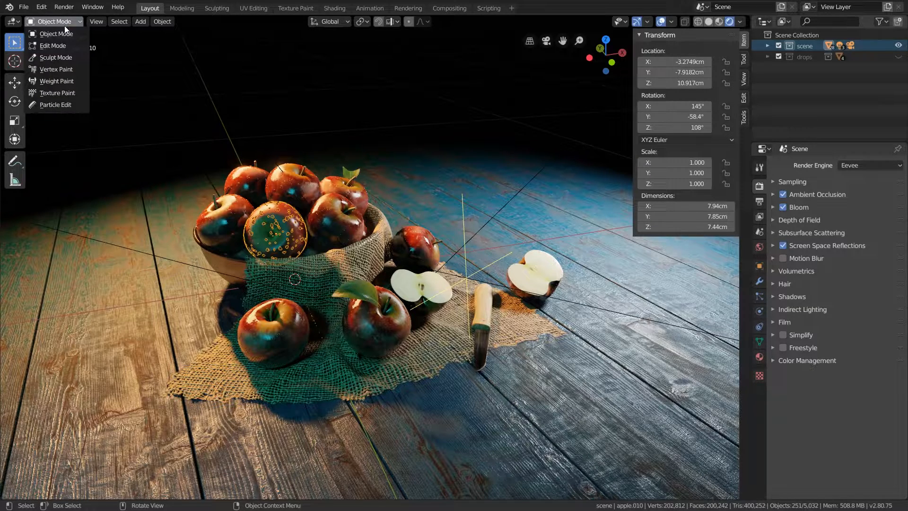
{"action": "left_click", "coordinate": [64, 44]}
{"action": "left_click", "coordinate": [16, 81]}
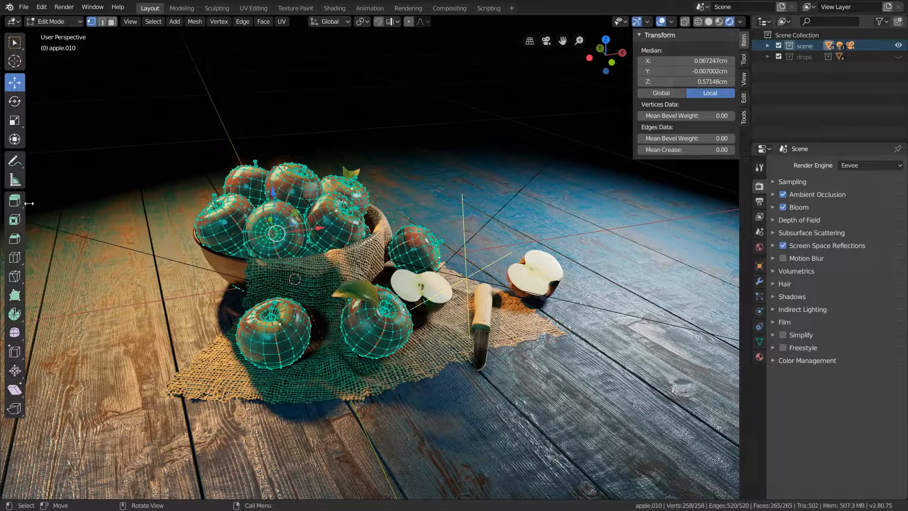
{"action": "left_click_drag", "start_coordinate": [29, 203], "coordinate": [94, 202]}
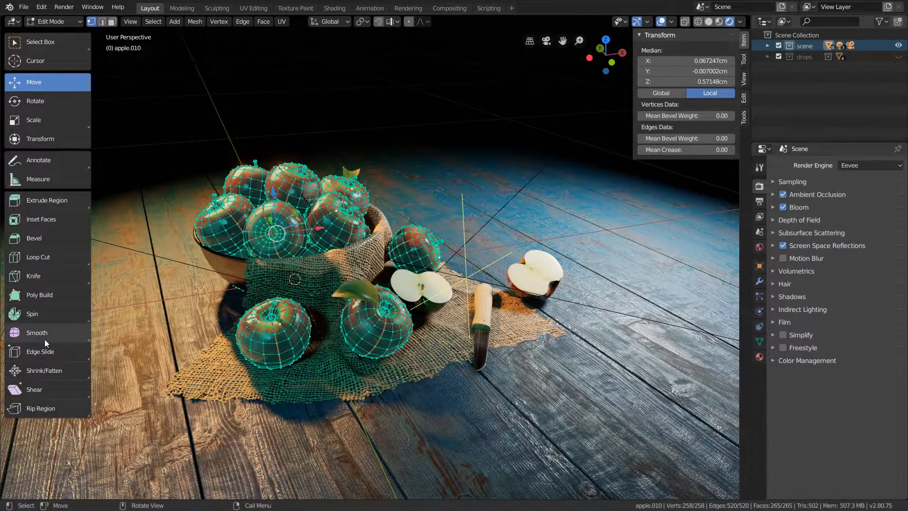
Return to Object Mode and try the Move, Rotate and Scale tools on the selected apple, ending with Move.
{"action": "left_click", "coordinate": [52, 21]}
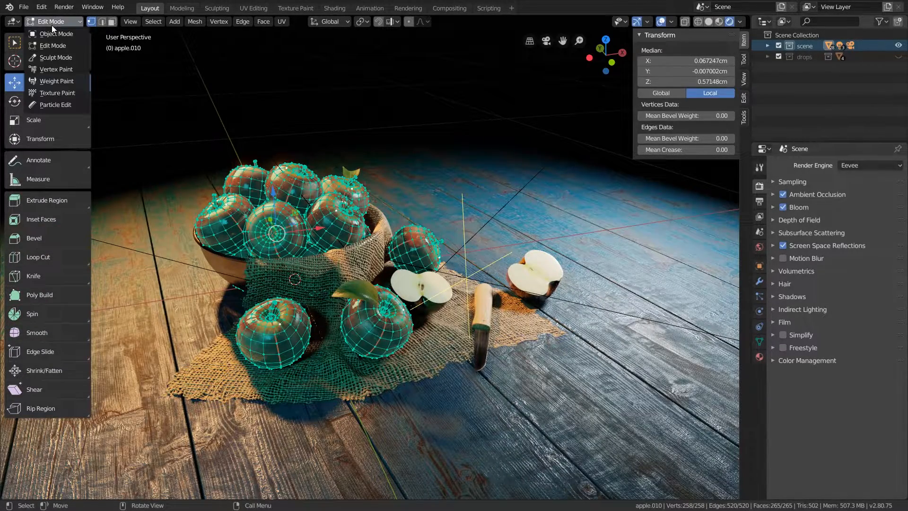
{"action": "left_click", "coordinate": [50, 32]}
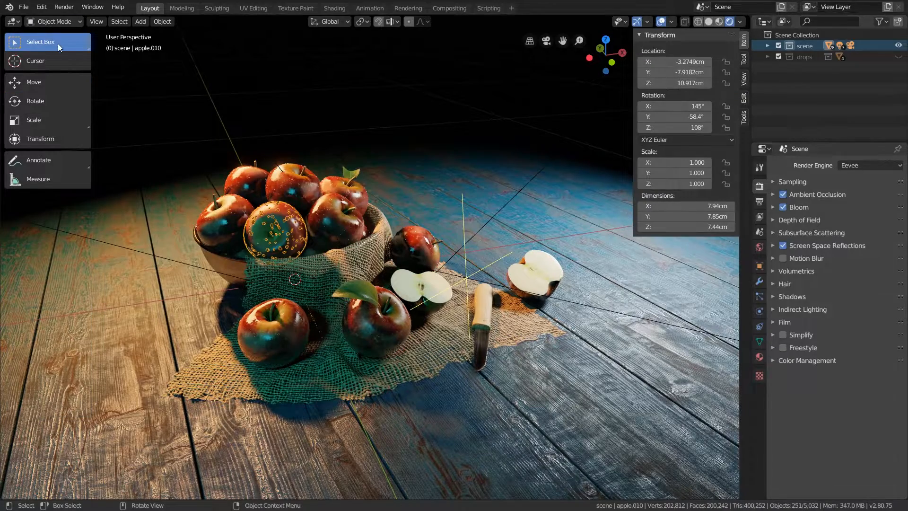
{"action": "left_click", "coordinate": [45, 84]}
{"action": "left_click", "coordinate": [40, 102]}
{"action": "double_click", "coordinate": [43, 119]}
{"action": "left_click", "coordinate": [42, 81]}
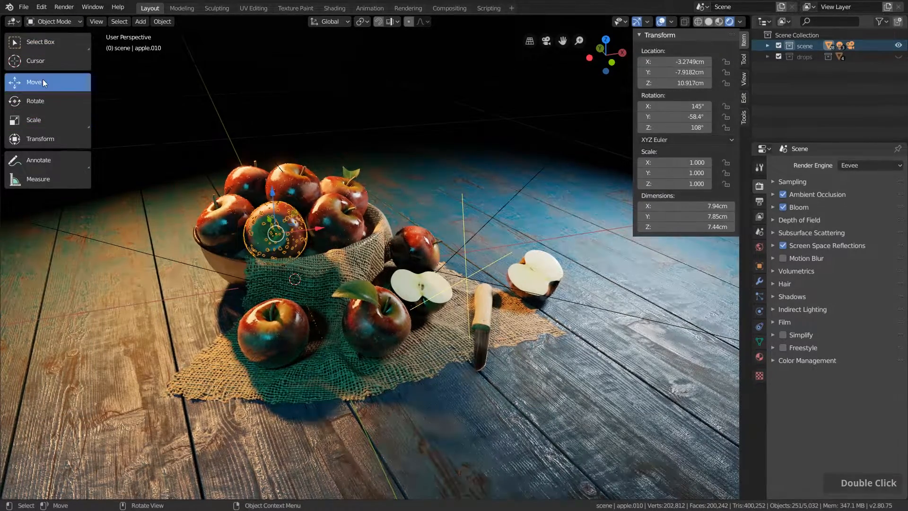
Show the active tool settings in the Properties editor and compare the Rotate, Scale, Cursor and Transform tools, ending with Select Box.
{"action": "left_click", "coordinate": [760, 169]}
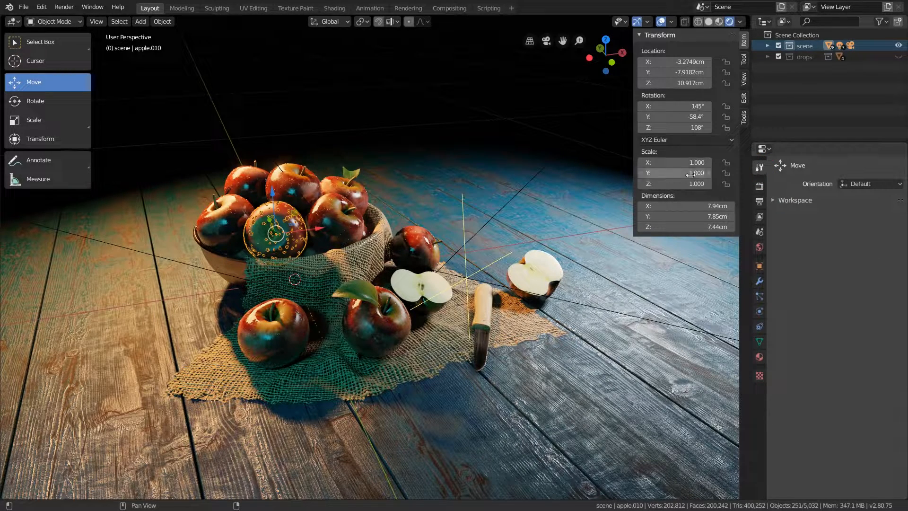
{"action": "left_click", "coordinate": [45, 103]}
{"action": "left_click", "coordinate": [41, 122]}
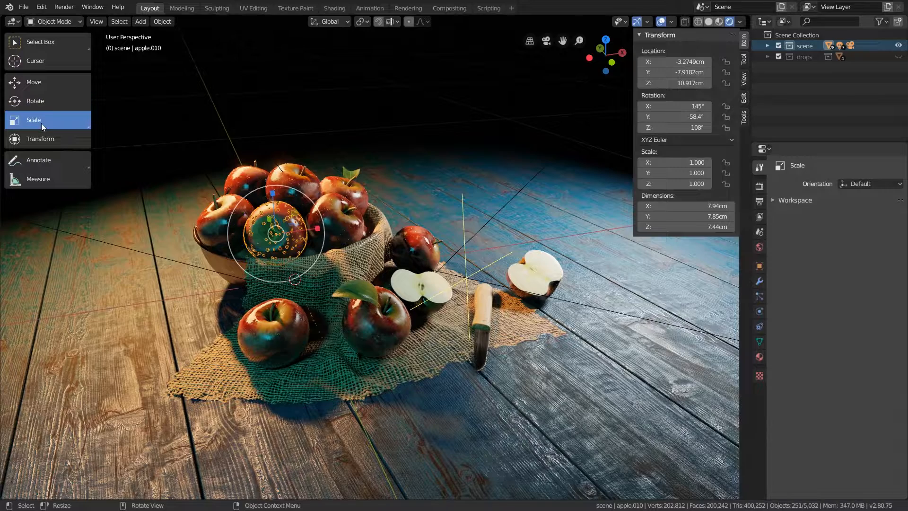
{"action": "left_click", "coordinate": [41, 61]}
{"action": "left_click", "coordinate": [40, 47]}
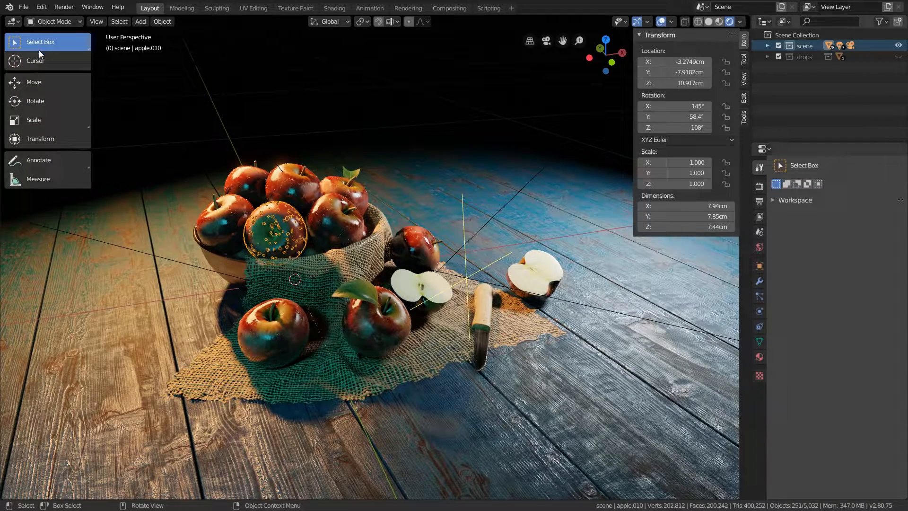
{"action": "left_click", "coordinate": [39, 137]}
{"action": "key", "text": "w"}
Select individual apples in the bowl one after another, ending with the rear apple that has a leaf.
{"action": "left_click", "coordinate": [242, 188]}
{"action": "left_click", "coordinate": [300, 183]}
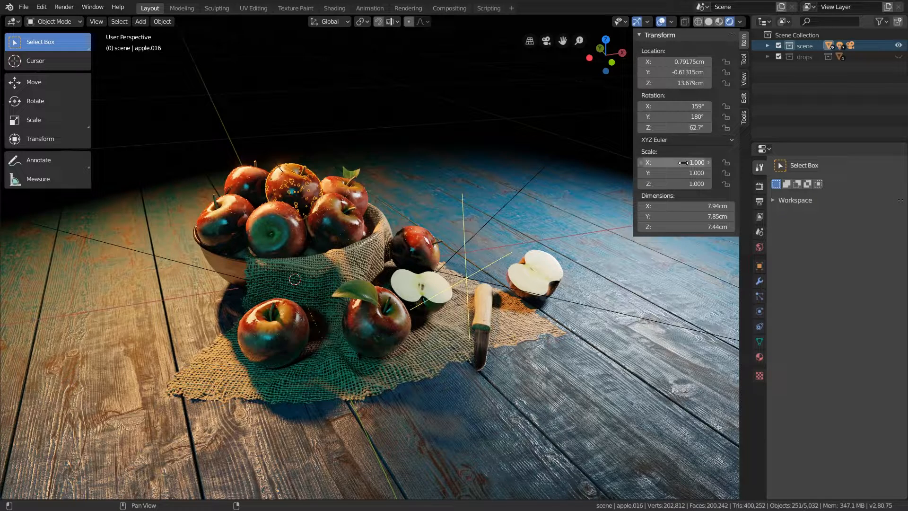
{"action": "left_click", "coordinate": [321, 231]}
{"action": "left_click", "coordinate": [342, 195]}
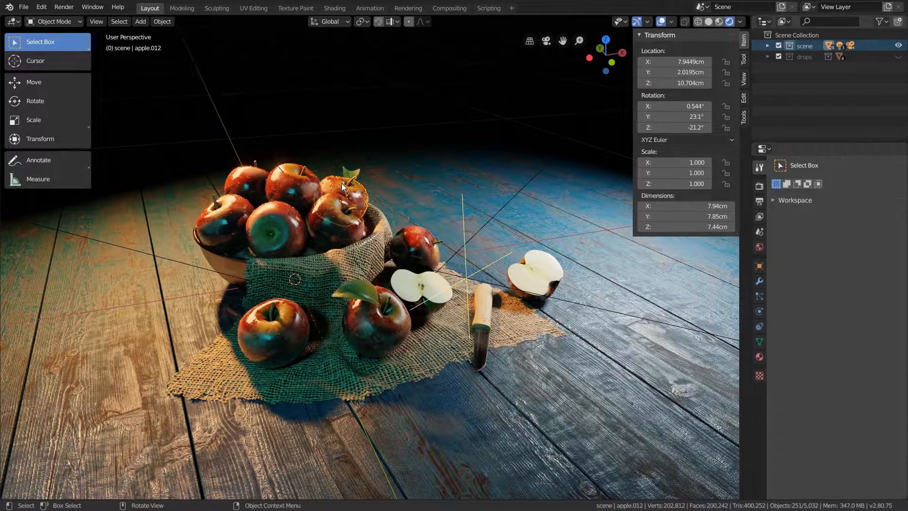
View the sidebar's Tool and View settings, and return to the Item transform values of the selected apple.
{"action": "left_click", "coordinate": [744, 62]}
{"action": "left_click", "coordinate": [743, 78]}
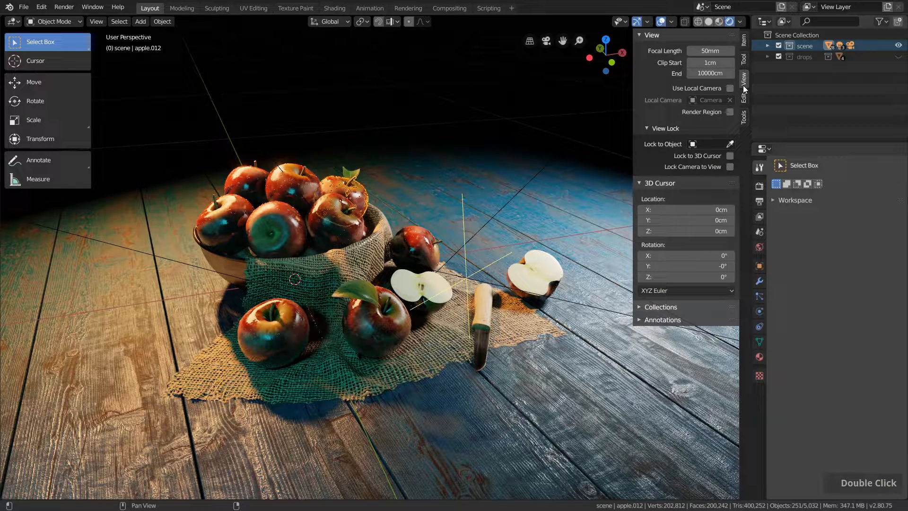
{"action": "left_click", "coordinate": [743, 41]}
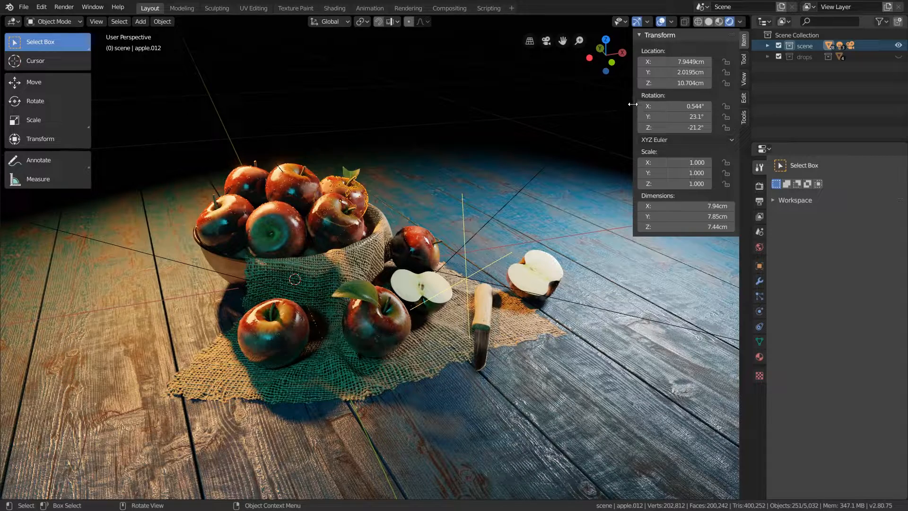
Collapse the 3D viewport's sidebar and toolbar, and toggle each of them on and off, leaving both hidden.
{"action": "left_click_drag", "start_coordinate": [633, 103], "coordinate": [834, 100]}
{"action": "left_click_drag", "start_coordinate": [93, 95], "coordinate": [14, 96]}
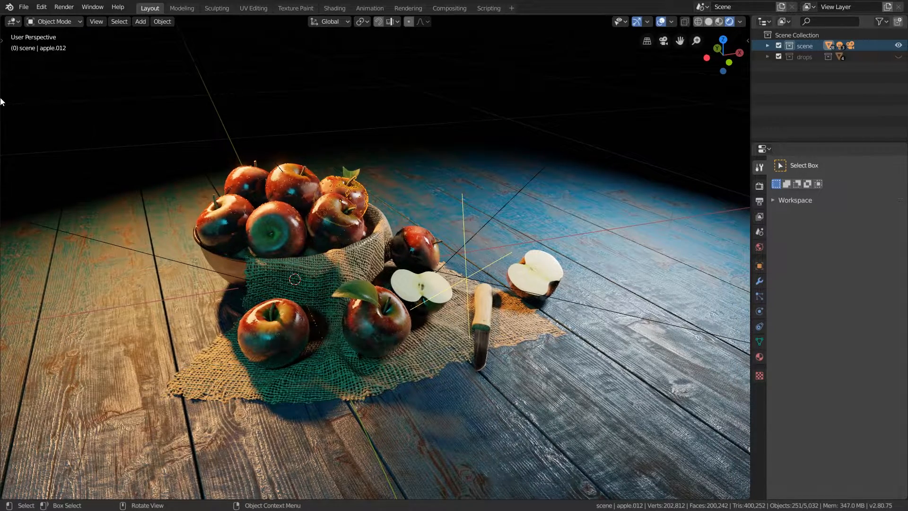
{"action": "key", "text": "t"}
{"action": "key", "text": "t"}
{"action": "key", "text": "t"}
{"action": "key", "text": "t"}
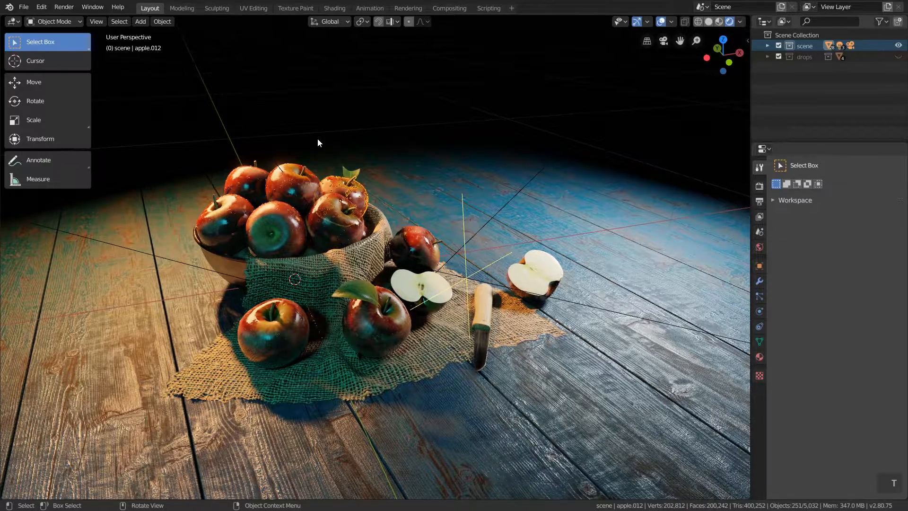
{"action": "key", "text": "n"}
{"action": "key", "text": "n"}
{"action": "key", "text": "n"}
{"action": "key", "text": "n"}
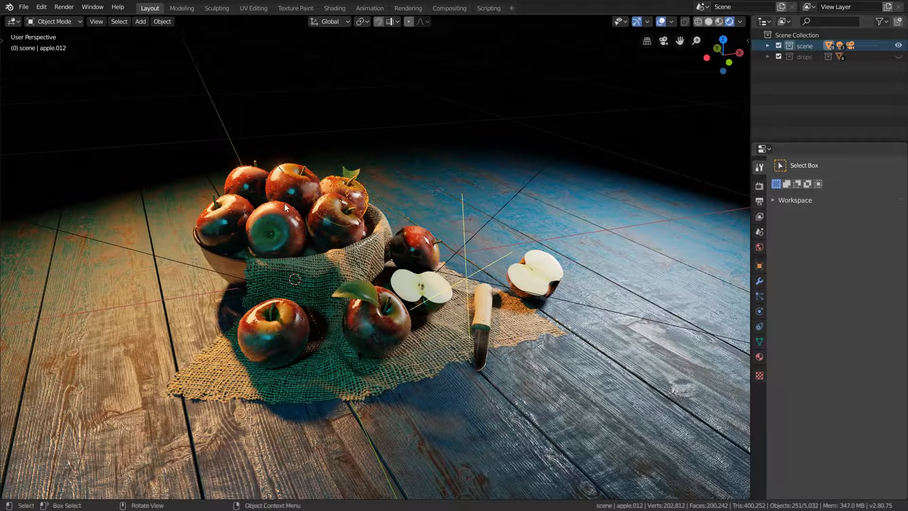
Open the UV Editing workspace and toggle the UV editor's toolbar and sidebar, leaving the toolbar shown and the sidebar hidden.
{"action": "left_click", "coordinate": [253, 13]}
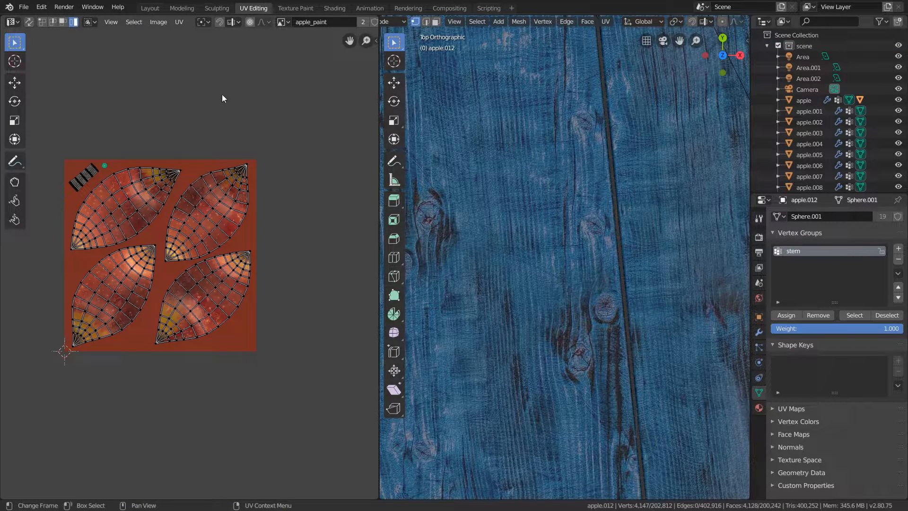
{"action": "key", "text": "t"}
{"action": "key", "text": "n"}
{"action": "key", "text": "n"}
{"action": "key", "text": "t"}
{"action": "key", "text": "n"}
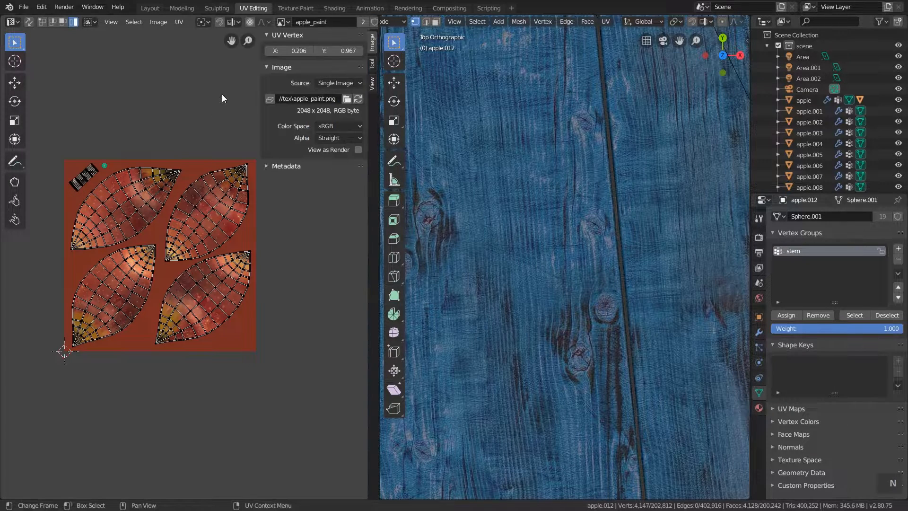
{"action": "key", "text": "n"}
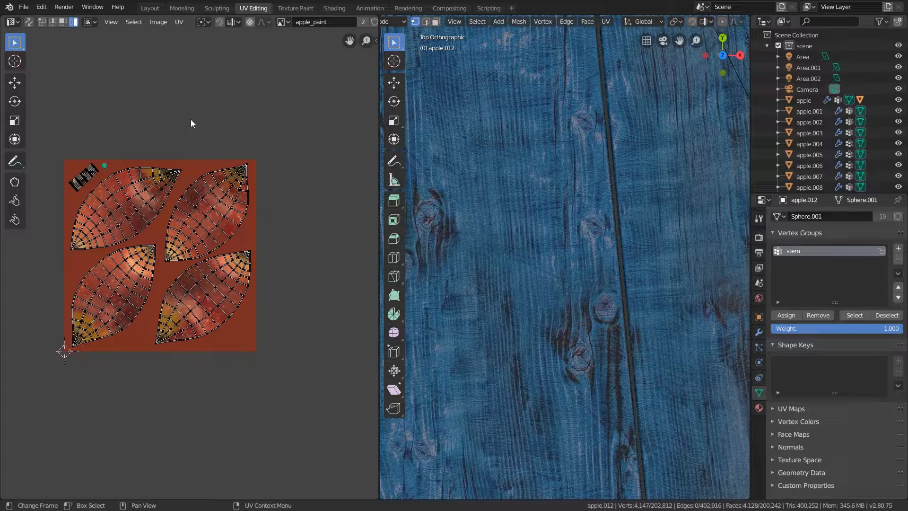
{"action": "key", "text": "t"}
{"action": "key", "text": "t"}
{"action": "key", "text": "t"}
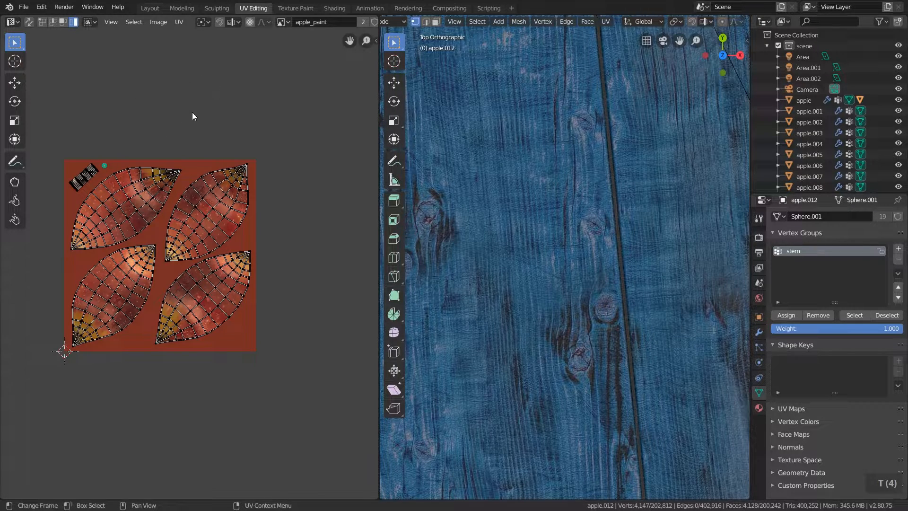
{"action": "key", "text": "t"}
{"action": "key", "text": "t"}
Toggle the toolbar and sidebar of the UV Editing workspace's 3D viewport, leaving both hidden.
{"action": "scroll", "coordinate": [519, 179], "scroll_direction": "down", "scroll_amount": 1}
{"action": "scroll", "coordinate": [519, 179], "scroll_direction": "down", "scroll_amount": 5}
{"action": "middle_click_drag", "start_coordinate": [520, 179], "coordinate": [486, 138]}
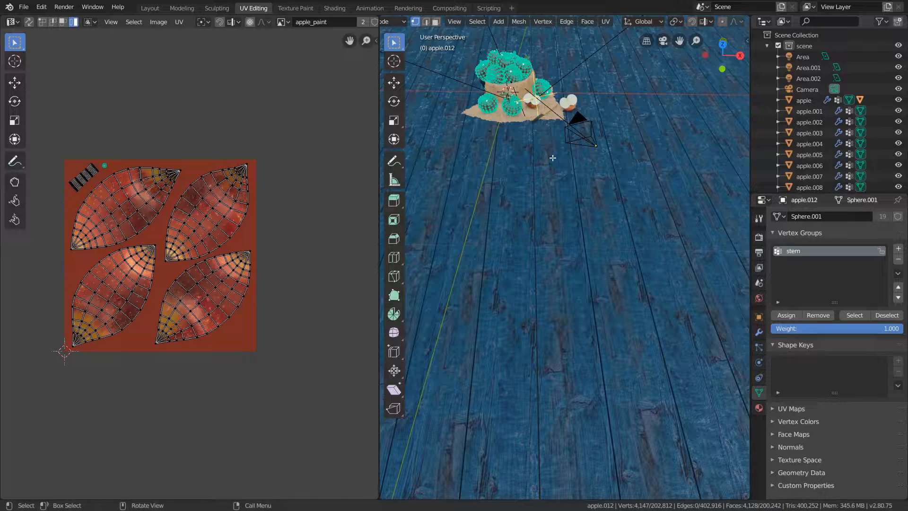
{"action": "key", "text": "t"}
{"action": "key", "text": "t"}
{"action": "key", "text": "n"}
{"action": "key", "text": "n"}
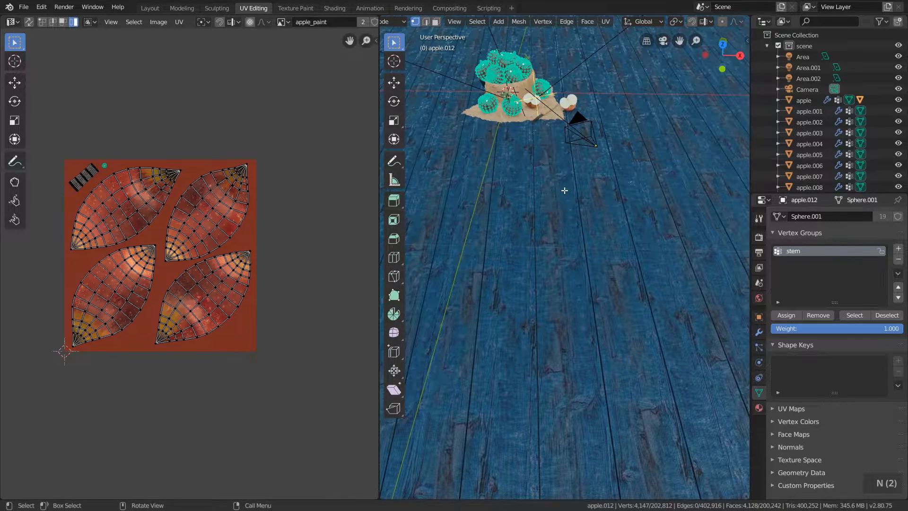
{"action": "key", "text": "t"}
{"action": "key", "text": "n"}
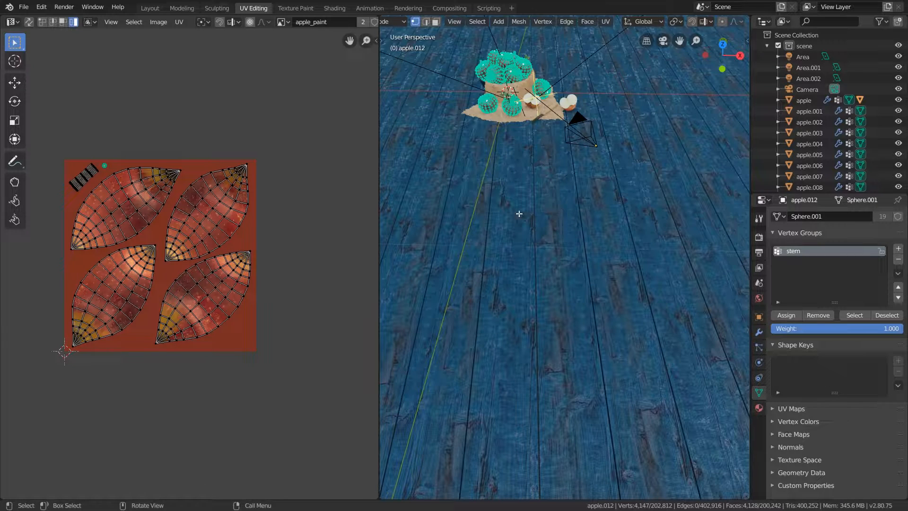
Return to the Layout workspace and apply Shade Smooth to the selected apple from its object context menu.
{"action": "left_click", "coordinate": [150, 8]}
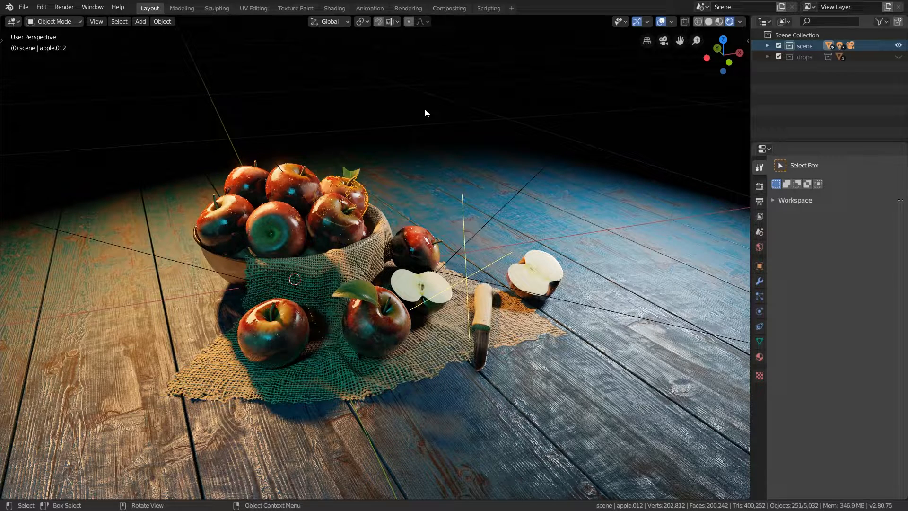
{"action": "right_click", "coordinate": [436, 142]}
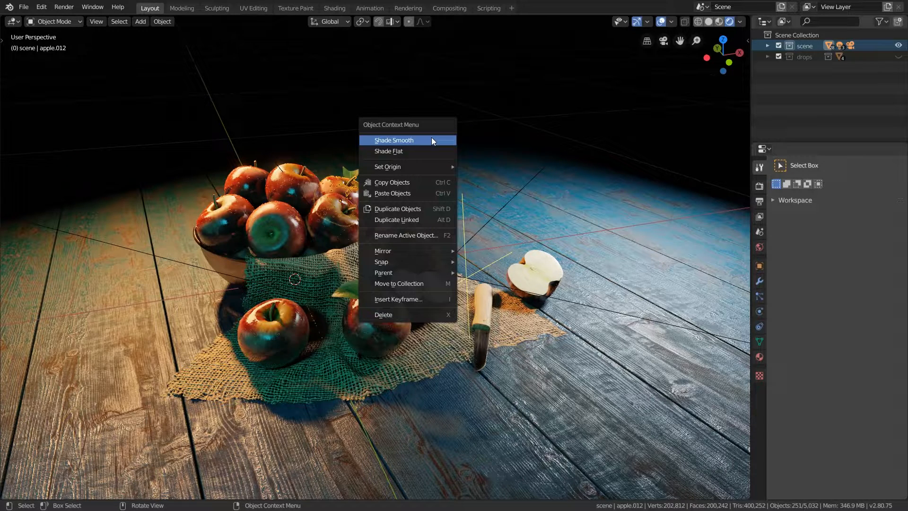
{"action": "left_click", "coordinate": [431, 138]}
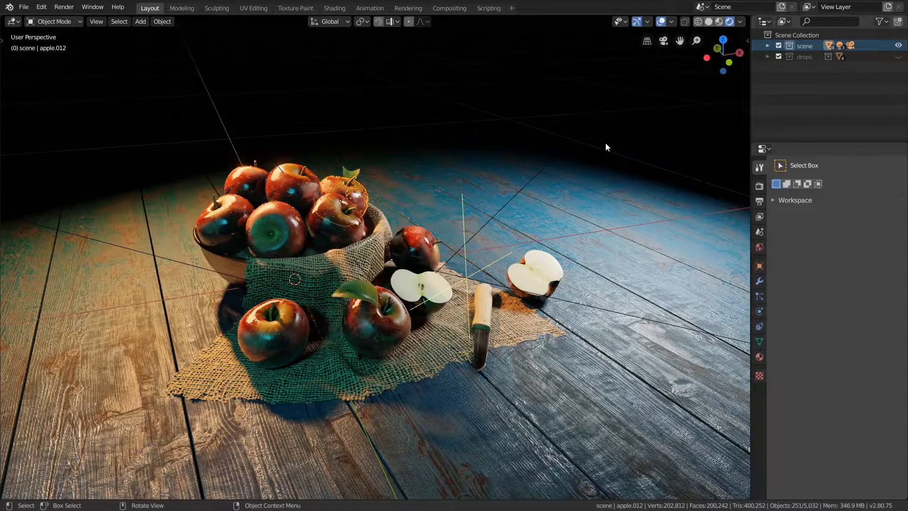
Put the selected apple in Edit Mode to inspect its mesh up close, and return to Object Mode.
{"action": "middle_click_drag", "start_coordinate": [483, 141], "coordinate": [289, 161]}
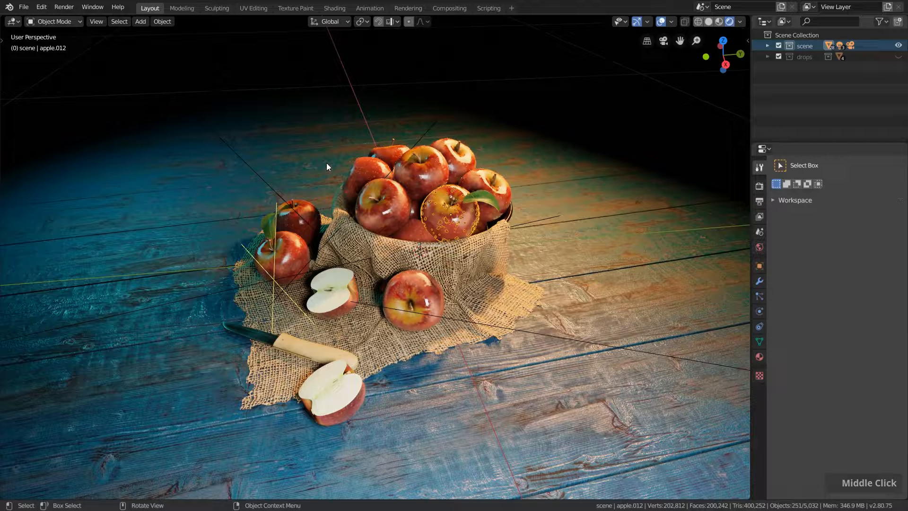
{"action": "left_click", "coordinate": [42, 22]}
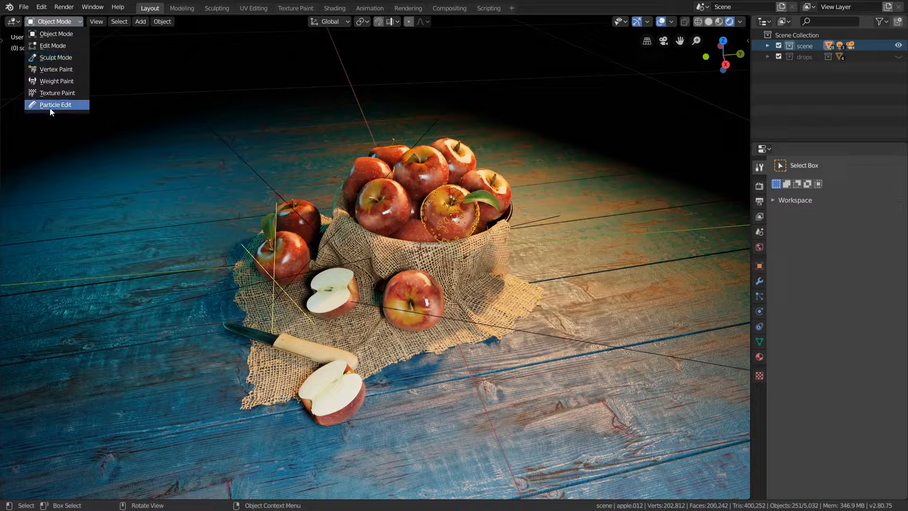
{"action": "left_click", "coordinate": [65, 46]}
{"action": "scroll", "coordinate": [414, 194], "scroll_direction": "up", "scroll_amount": 6}
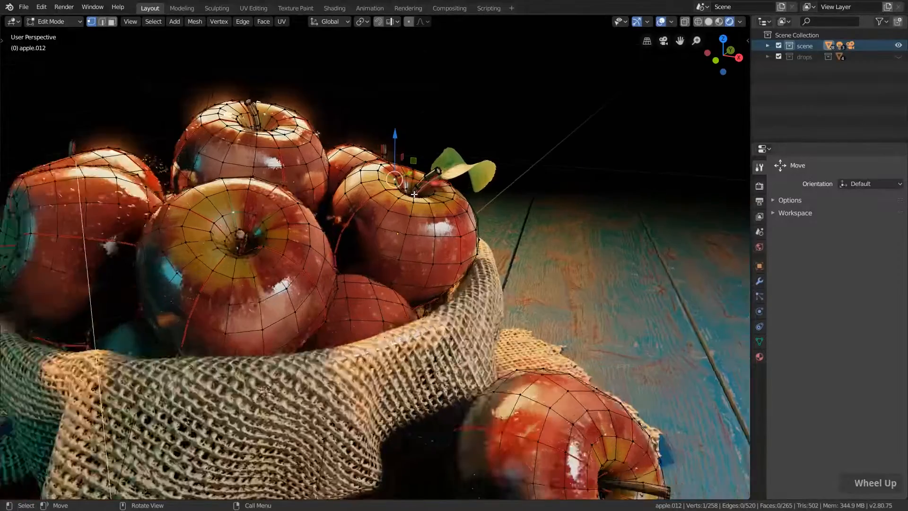
{"action": "scroll", "coordinate": [414, 194], "scroll_direction": "up", "scroll_amount": 1}
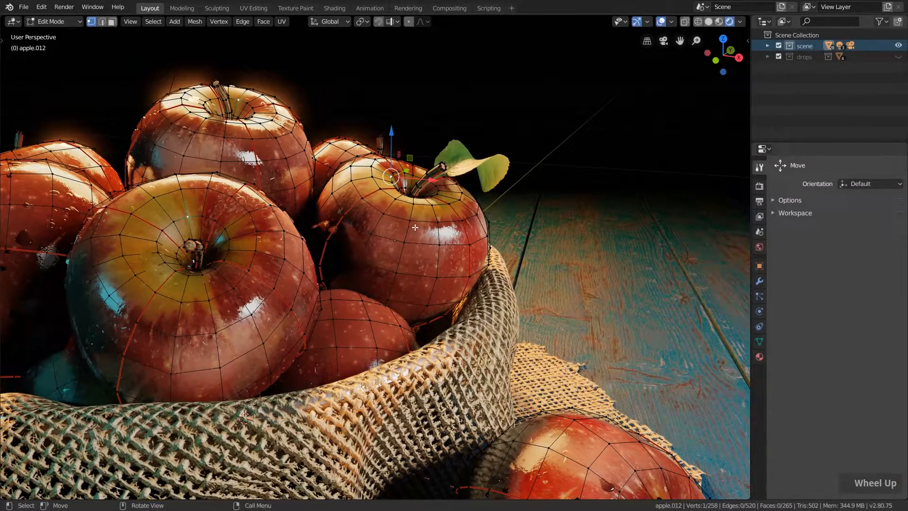
{"action": "left_click", "coordinate": [50, 22]}
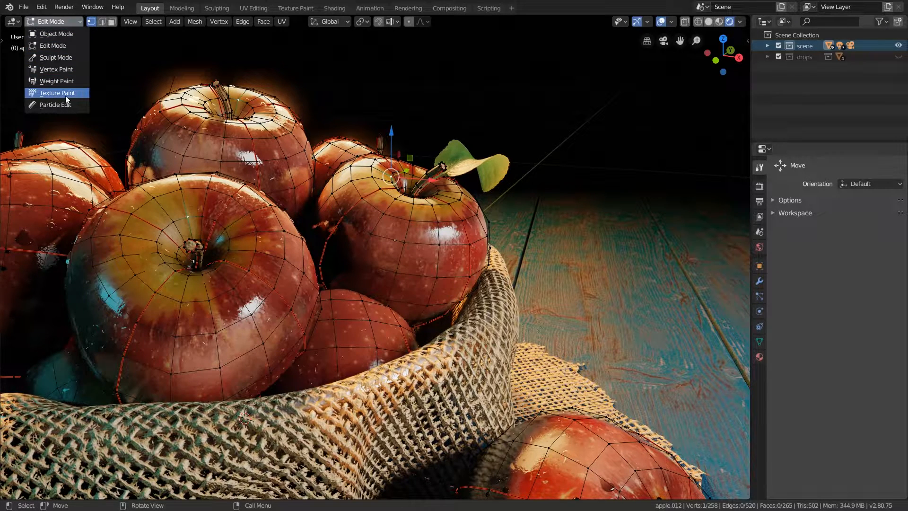
{"action": "left_click", "coordinate": [56, 33]}
{"action": "scroll", "coordinate": [213, 147], "scroll_direction": "down", "scroll_amount": 5}
{"action": "middle_click_drag", "start_coordinate": [378, 199], "coordinate": [516, 223], "text": "shift"}
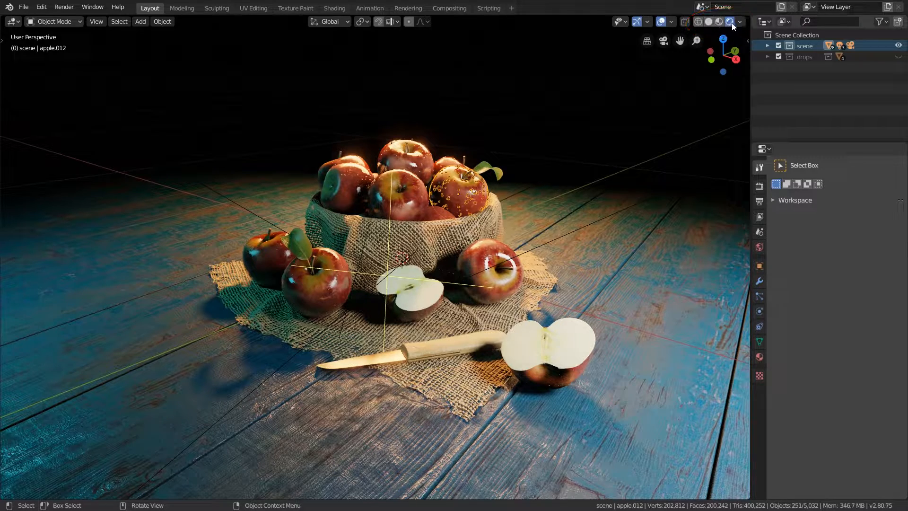
Set the viewport shading to Wireframe and examine the mesh structure of the apples and bowl.
{"action": "left_click", "coordinate": [698, 21]}
{"action": "middle_click_drag", "start_coordinate": [370, 205], "coordinate": [394, 227]}
{"action": "scroll", "coordinate": [414, 194], "scroll_direction": "up", "scroll_amount": 2}
{"action": "middle_click_drag", "start_coordinate": [415, 194], "coordinate": [482, 221]}
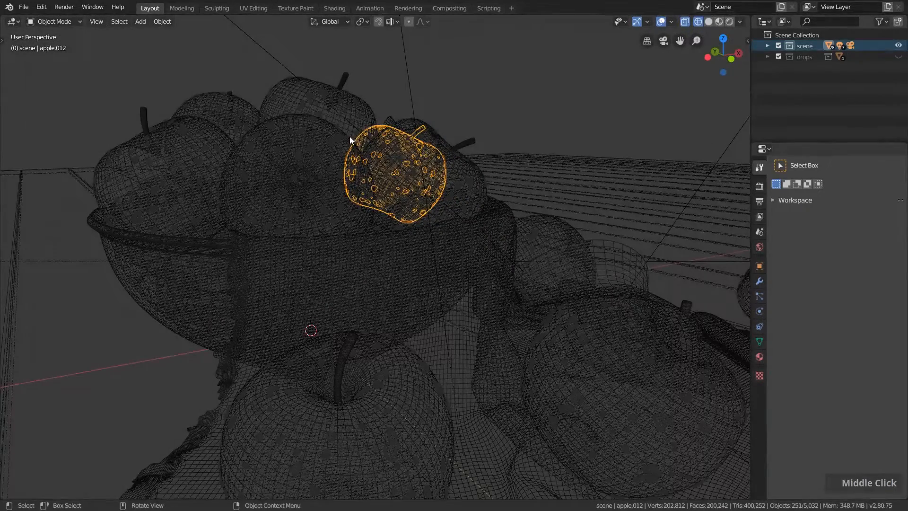
{"action": "mouse_move", "coordinate": [385, 173]}
{"action": "middle_mouse_down"}
{"action": "mouse_move", "coordinate": [562, 150]}
{"action": "mouse_move", "coordinate": [523, 189]}
{"action": "mouse_move", "coordinate": [362, 200]}
{"action": "mouse_move", "coordinate": [520, 200]}
{"action": "middle_mouse_up"}
Set the viewport shading to Solid and view the whole still life without materials.
{"action": "left_click", "coordinate": [709, 22]}
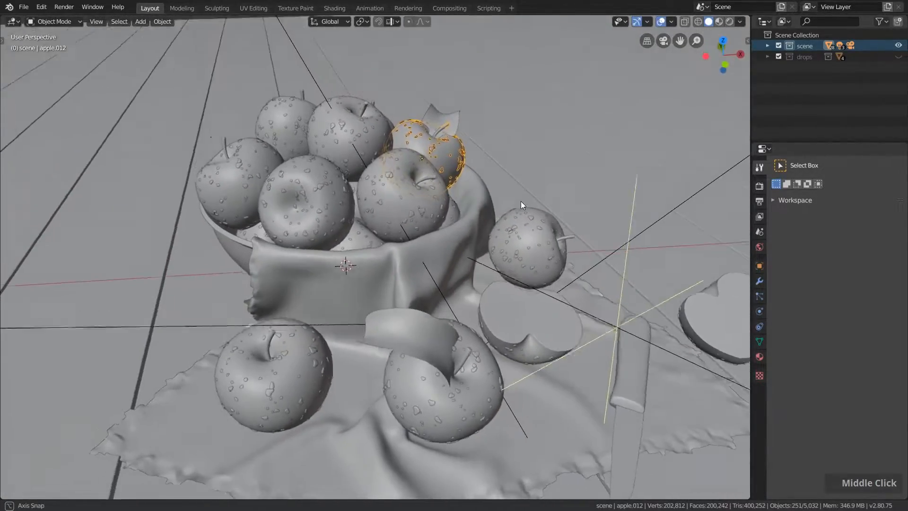
{"action": "scroll", "coordinate": [521, 201], "scroll_direction": "down", "scroll_amount": 4}
{"action": "scroll", "coordinate": [553, 220], "scroll_direction": "up", "scroll_amount": 2}
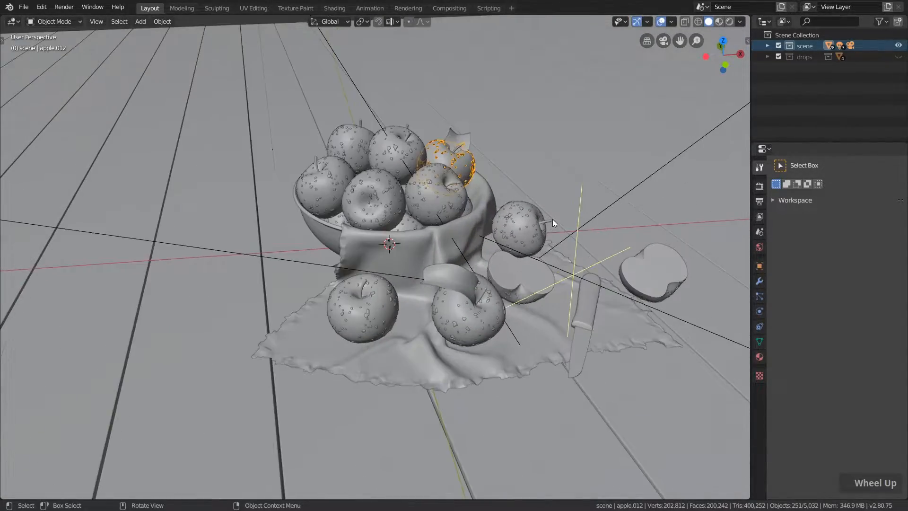
Set the viewport shading to LookDev and examine the materials of the apples and cloth up close from several angles.
{"action": "left_click", "coordinate": [719, 22]}
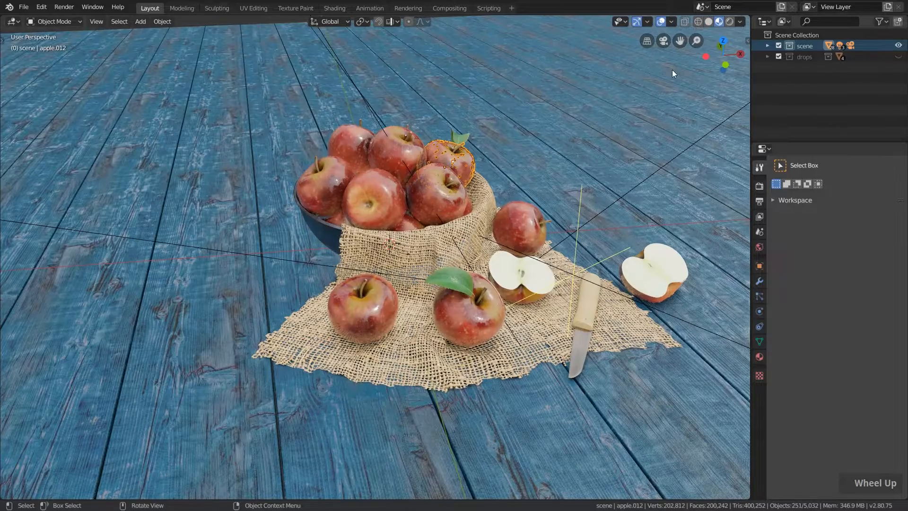
{"action": "mouse_move", "coordinate": [554, 186]}
{"action": "middle_mouse_down"}
{"action": "mouse_move", "coordinate": [409, 181]}
{"action": "mouse_move", "coordinate": [470, 174]}
{"action": "middle_mouse_up"}
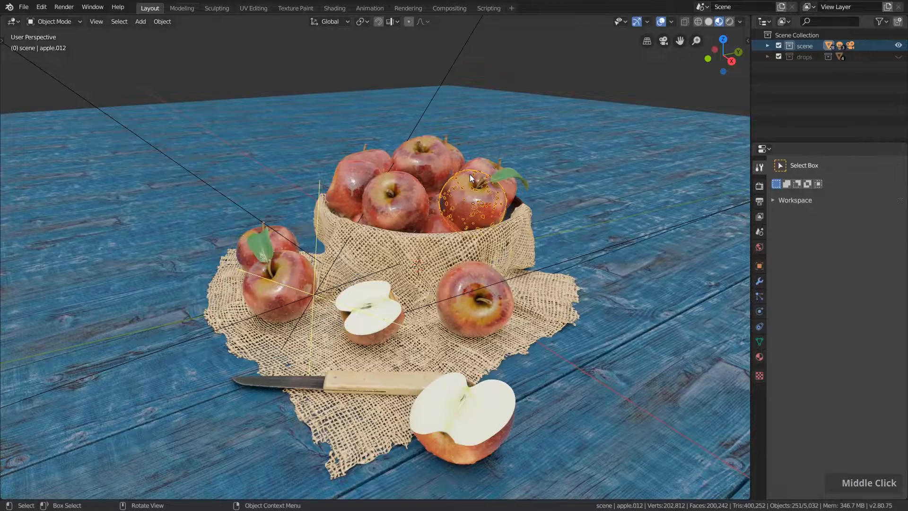
{"action": "scroll", "coordinate": [414, 186], "scroll_direction": "up", "scroll_amount": 5}
{"action": "middle_click_drag", "start_coordinate": [362, 226], "coordinate": [384, 228]}
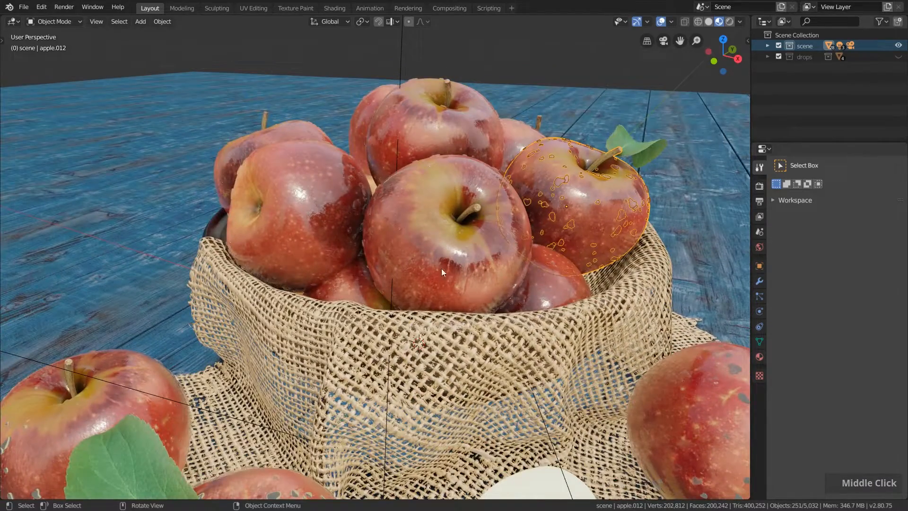
{"action": "scroll", "coordinate": [433, 205], "scroll_direction": "down", "scroll_amount": 3}
{"action": "middle_click_drag", "start_coordinate": [402, 223], "coordinate": [490, 204]}
{"action": "scroll", "coordinate": [490, 203], "scroll_direction": "down", "scroll_amount": 2}
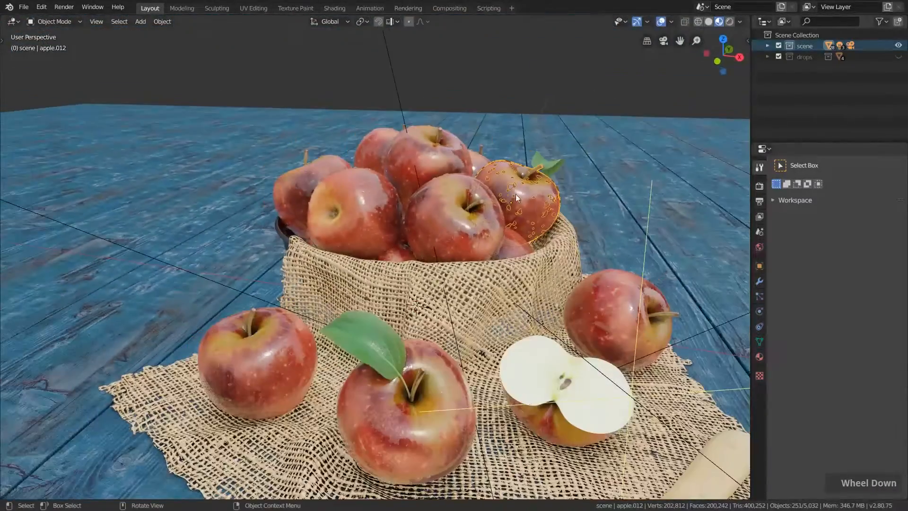
Set the viewport shading to Rendered and frame the whole still life with its final lighting.
{"action": "left_click", "coordinate": [729, 23]}
{"action": "scroll", "coordinate": [617, 171], "scroll_direction": "down", "scroll_amount": 3}
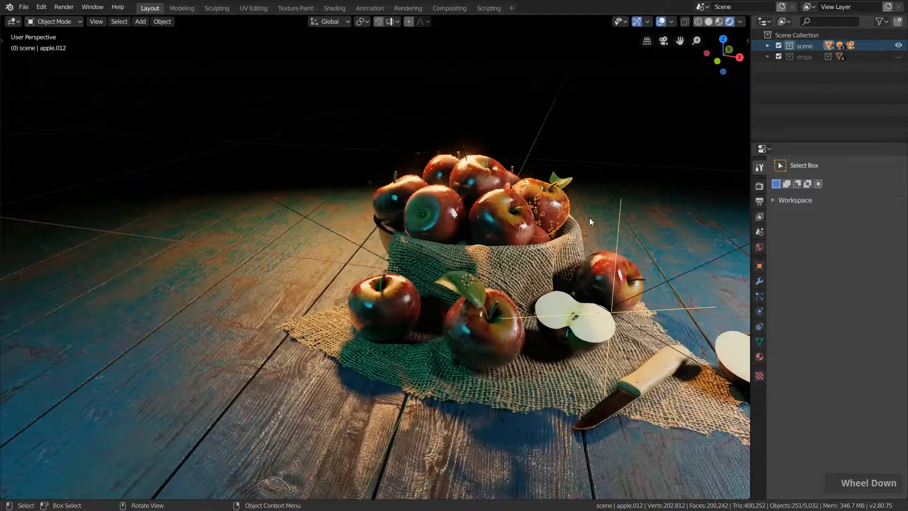
{"action": "middle_click_drag", "start_coordinate": [590, 234], "coordinate": [515, 226], "text": "shift"}
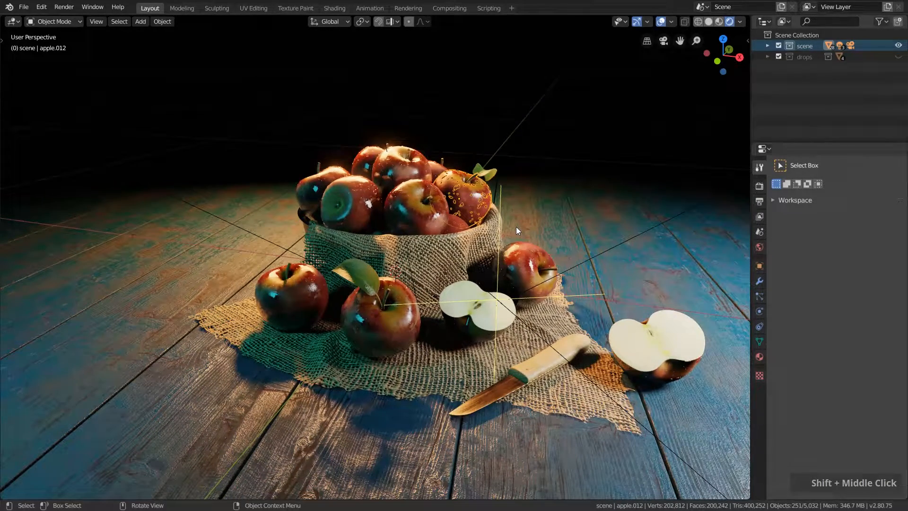
{"action": "mouse_move", "coordinate": [436, 251]}
{"action": "middle_mouse_down"}
{"action": "mouse_move", "coordinate": [354, 257]}
{"action": "mouse_move", "coordinate": [308, 274]}
{"action": "mouse_move", "coordinate": [353, 253]}
{"action": "mouse_move", "coordinate": [395, 251]}
{"action": "mouse_move", "coordinate": [408, 250]}
{"action": "mouse_move", "coordinate": [415, 268]}
{"action": "mouse_move", "coordinate": [516, 274]}
{"action": "mouse_move", "coordinate": [426, 256]}
{"action": "middle_mouse_up"}
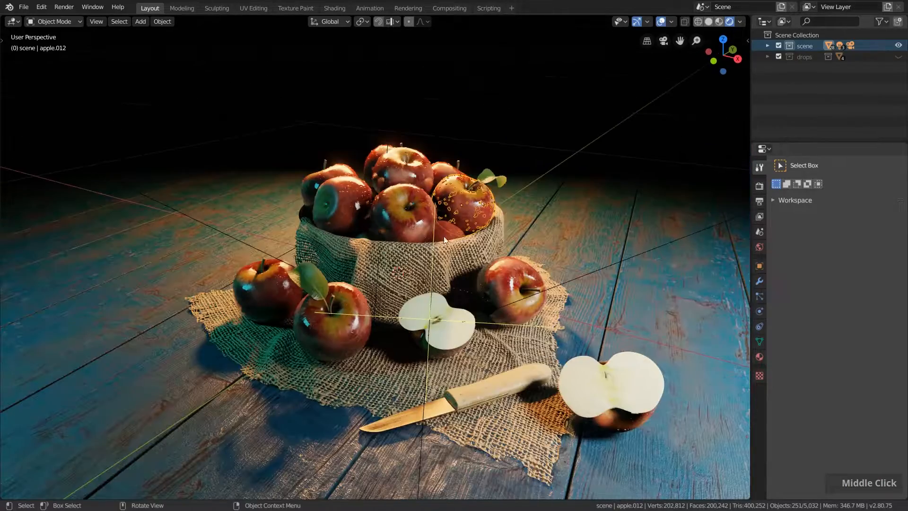
Show the scene's render settings and view the available render engines, keeping Eevee, and return to the active tool settings.
{"action": "left_click", "coordinate": [758, 185]}
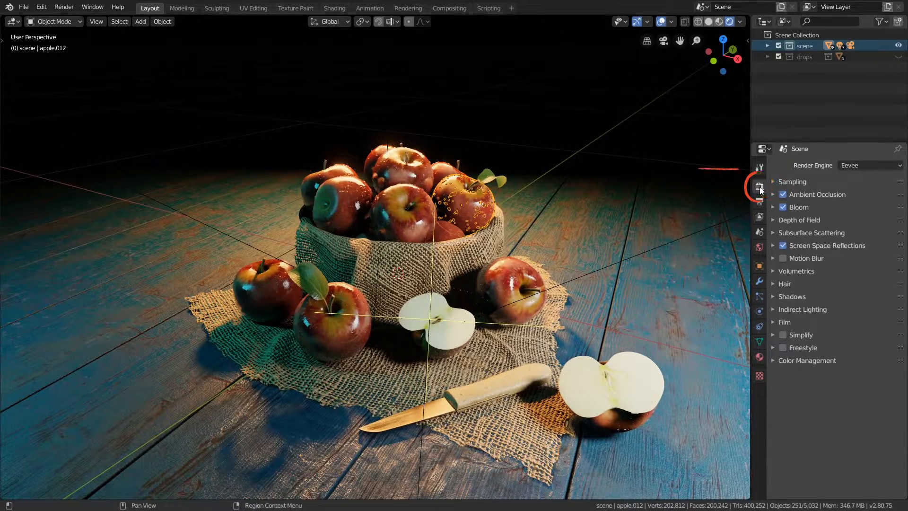
{"action": "left_click", "coordinate": [856, 166]}
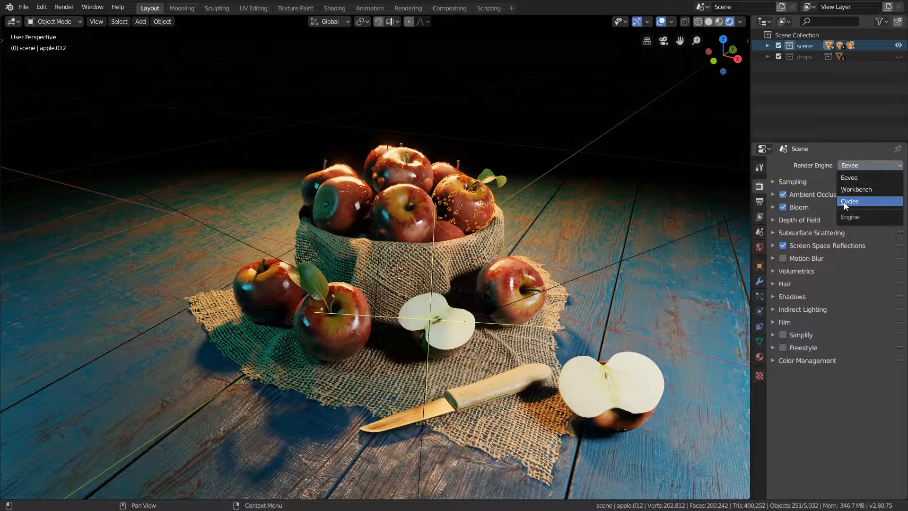
{"action": "left_click", "coordinate": [760, 167]}
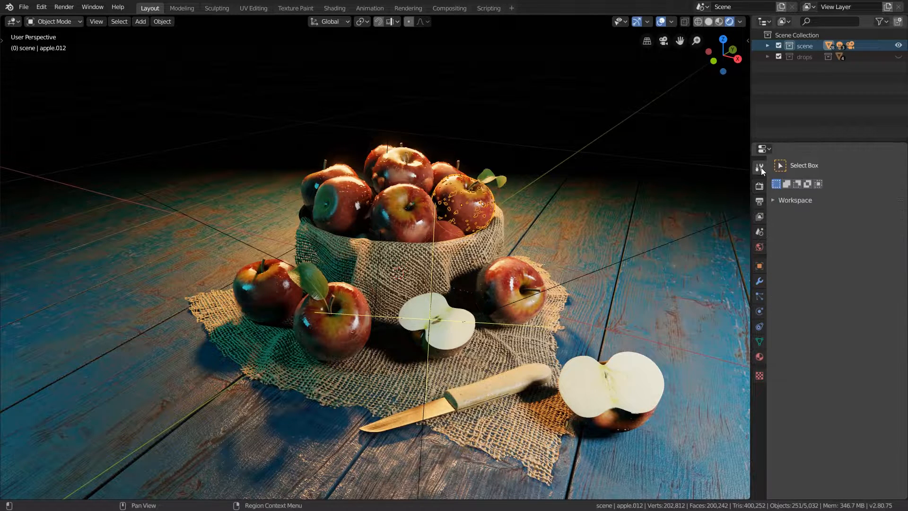
Change the viewport back to LookDev shading with a wider view of the scene.
{"action": "scroll", "coordinate": [655, 153], "scroll_direction": "down", "scroll_amount": 3}
{"action": "left_click", "coordinate": [719, 21]}
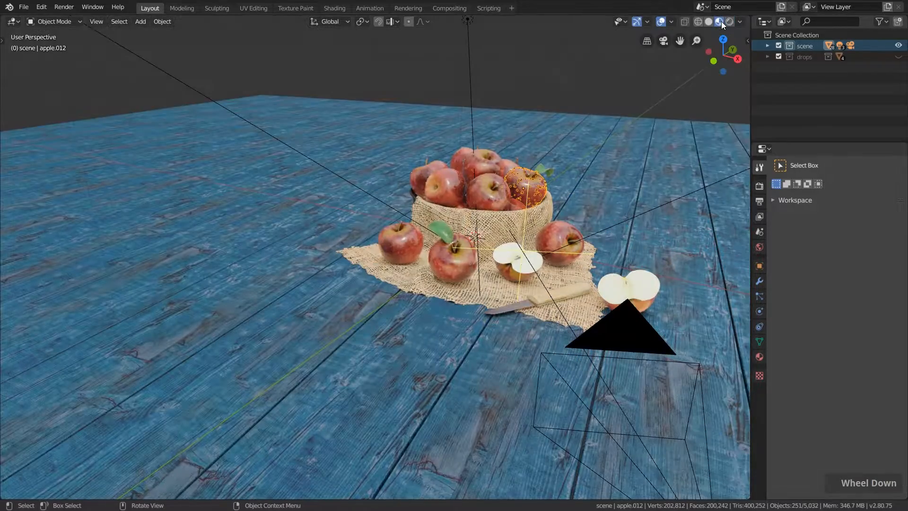
Select the overhead area light, another area light and the camera in turn to examine the scene's lighting setup.
{"action": "scroll", "coordinate": [564, 154], "scroll_direction": "down", "scroll_amount": 3}
{"action": "middle_click_drag", "start_coordinate": [610, 149], "coordinate": [532, 178], "text": "shift"}
{"action": "scroll", "coordinate": [532, 178], "scroll_direction": "down", "scroll_amount": 2}
{"action": "left_click", "coordinate": [462, 105]}
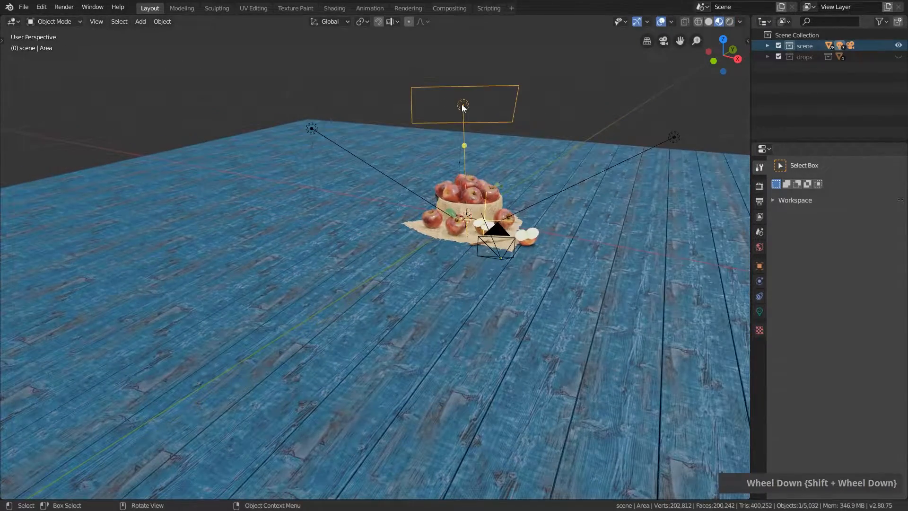
{"action": "left_click", "coordinate": [310, 127]}
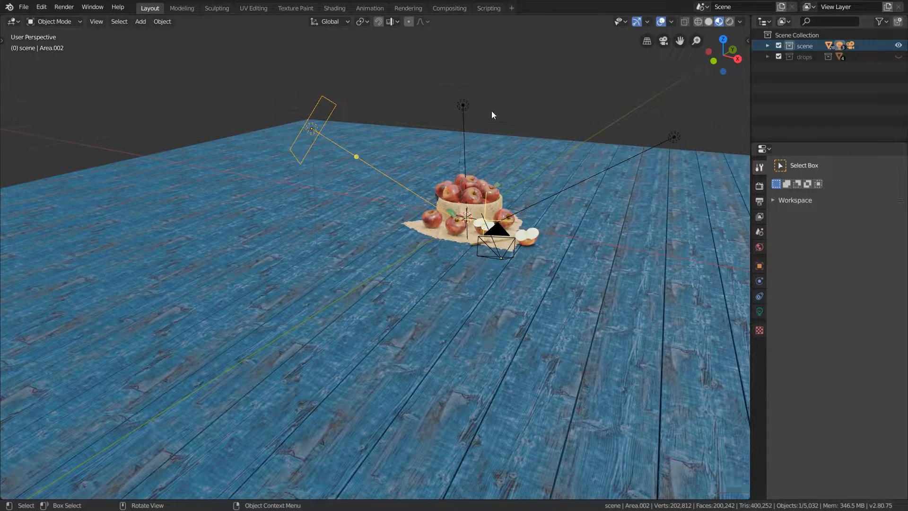
{"action": "left_click", "coordinate": [501, 260]}
{"action": "middle_click_drag", "start_coordinate": [472, 248], "coordinate": [563, 206]}
{"action": "scroll", "coordinate": [594, 197], "scroll_direction": "up", "scroll_amount": 3}
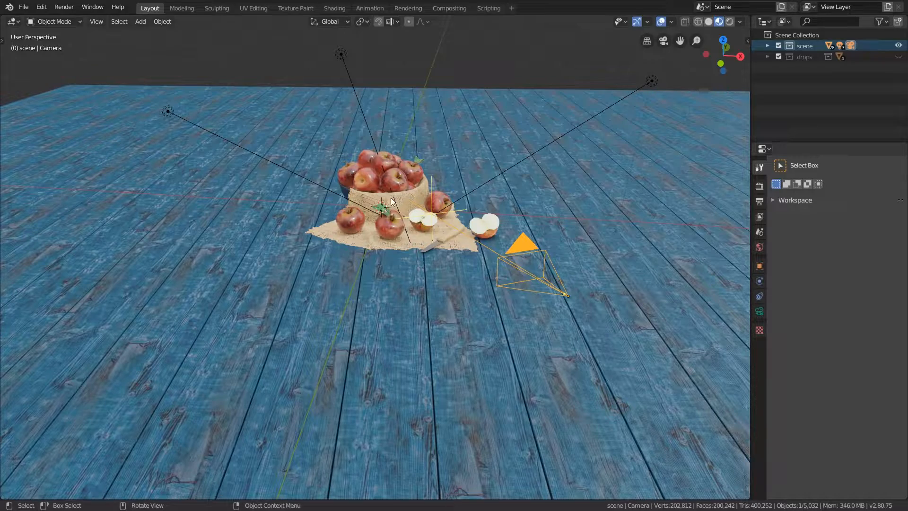
Set the viewport shading to Rendered, view the still life up close and toggle the viewport overlays.
{"action": "left_click", "coordinate": [728, 22]}
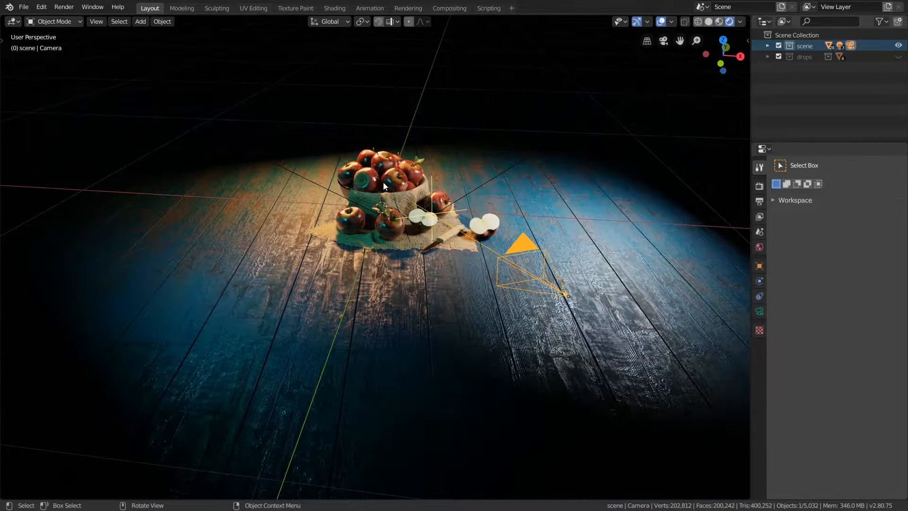
{"action": "scroll", "coordinate": [383, 185], "scroll_direction": "up", "scroll_amount": 3}
{"action": "middle_click_drag", "start_coordinate": [399, 182], "coordinate": [381, 189]}
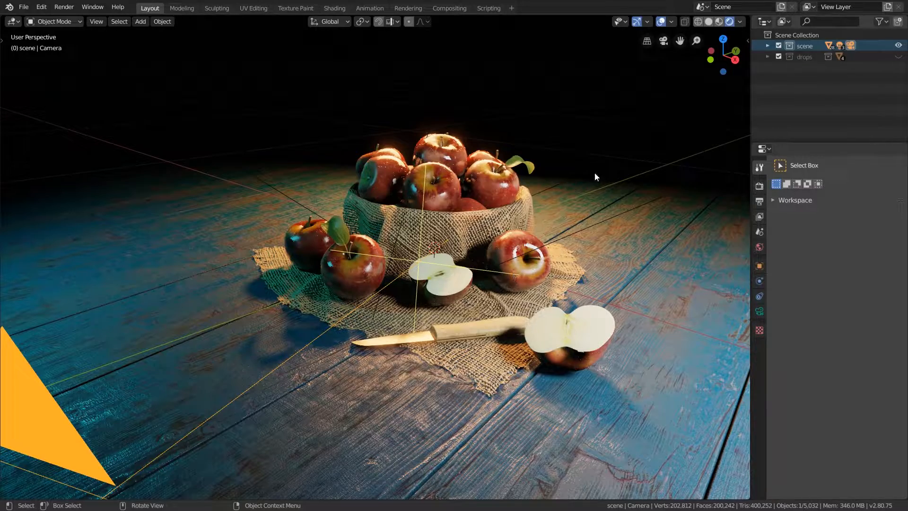
{"action": "left_click", "coordinate": [661, 22]}
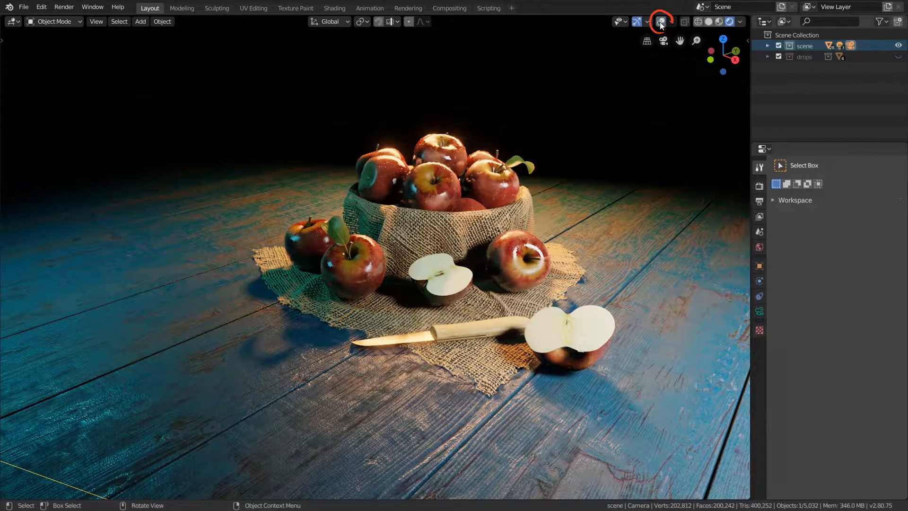
{"action": "mouse_move", "coordinate": [454, 194]}
{"action": "middle_mouse_down"}
{"action": "mouse_move", "coordinate": [373, 207]}
{"action": "mouse_move", "coordinate": [368, 227]}
{"action": "mouse_move", "coordinate": [444, 203]}
{"action": "middle_mouse_up"}
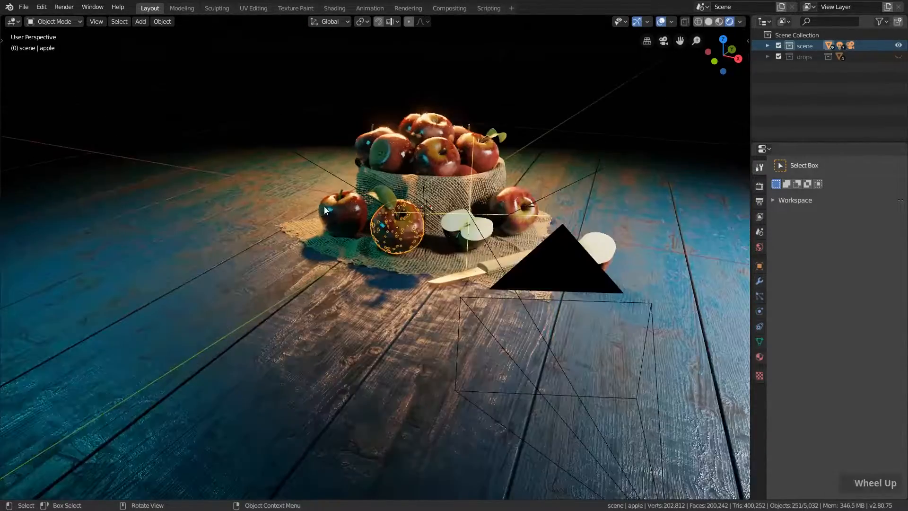
Select the apple at the far edge of the cloth, show the toolbar and activate the Move tool to view its gizmo.
{"action": "scroll", "coordinate": [454, 231], "scroll_direction": "up", "scroll_amount": 3}
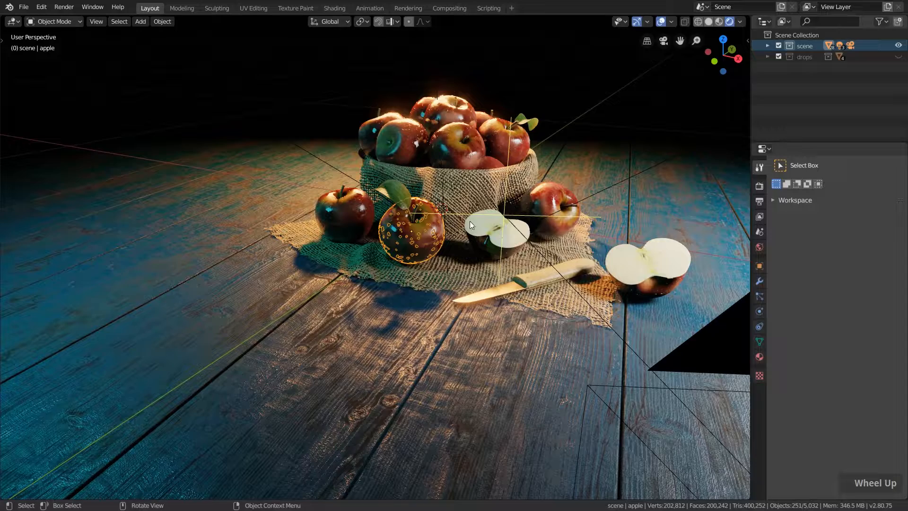
{"action": "left_click", "coordinate": [353, 211]}
{"action": "key", "text": "t"}
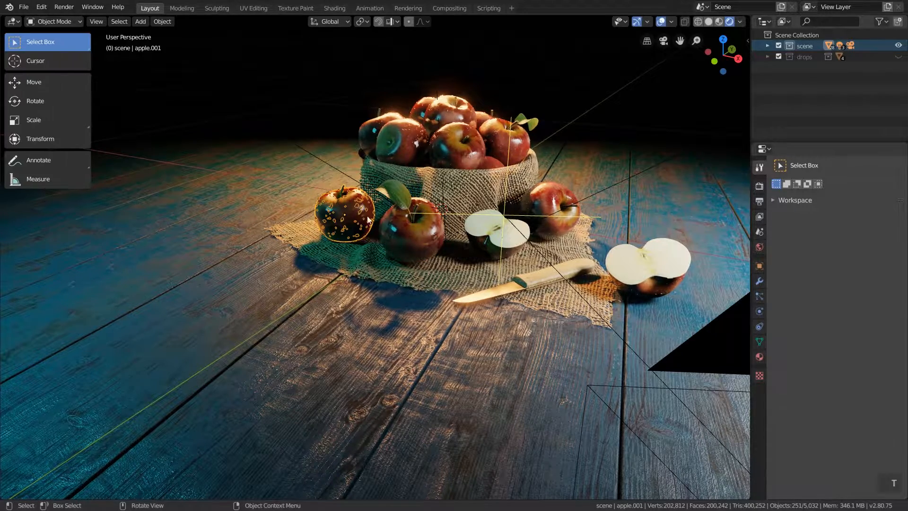
{"action": "left_click", "coordinate": [37, 79]}
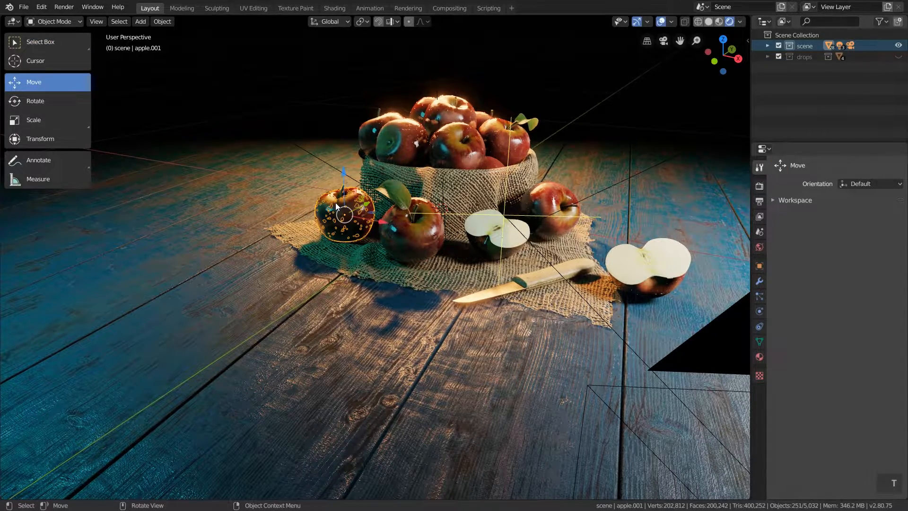
{"action": "scroll", "coordinate": [342, 203], "scroll_direction": "up", "scroll_amount": 3}
{"action": "middle_click_drag", "start_coordinate": [372, 214], "coordinate": [374, 218]}
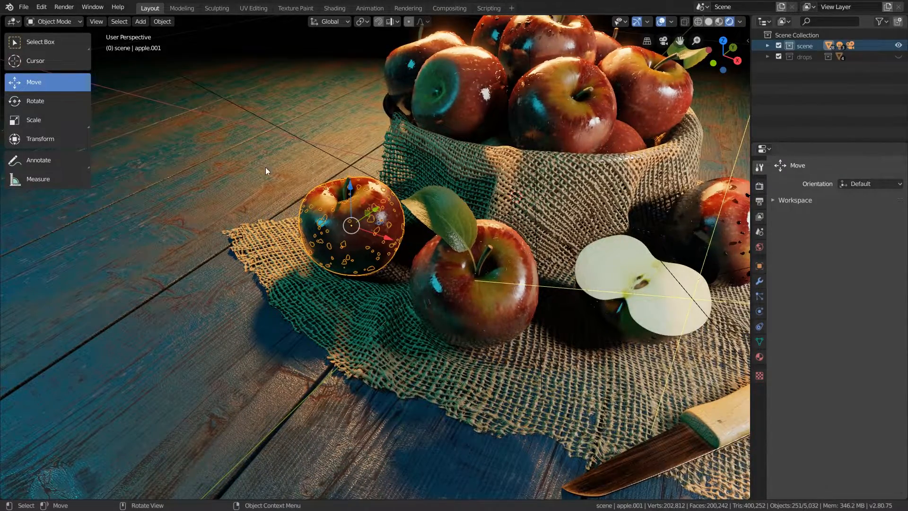
{"action": "scroll", "coordinate": [259, 166], "scroll_direction": "down", "scroll_amount": 4}
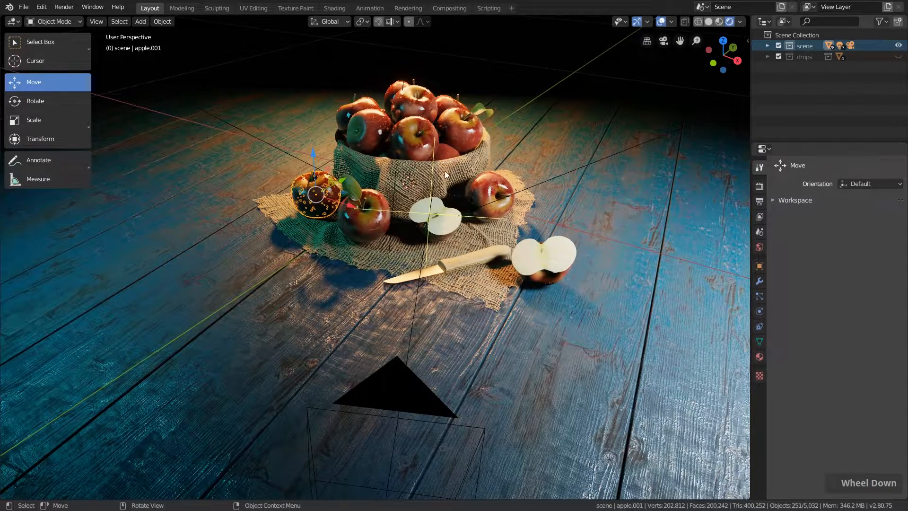
Hide the viewport gizmos and overlays to view the clean rendered still life, and turn both back on.
{"action": "left_click", "coordinate": [637, 22]}
{"action": "left_click", "coordinate": [637, 22]}
{"action": "left_click", "coordinate": [637, 22]}
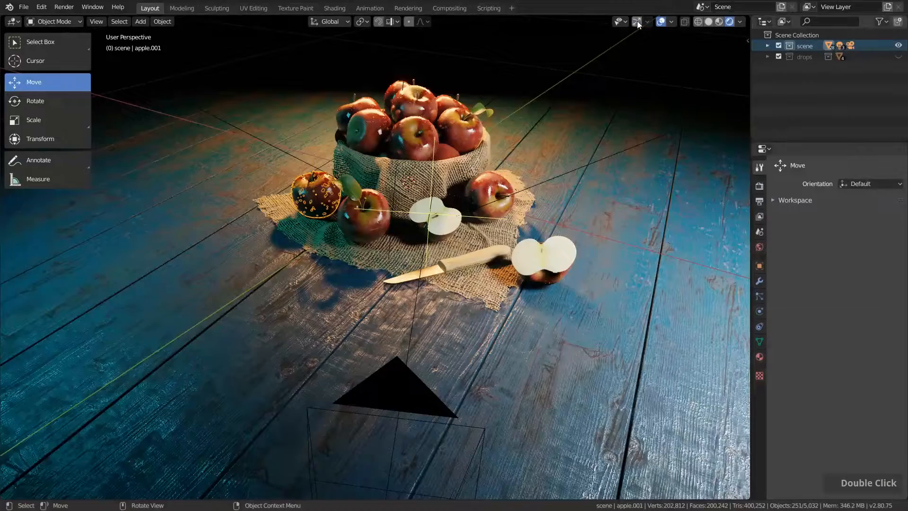
{"action": "left_click", "coordinate": [660, 22]}
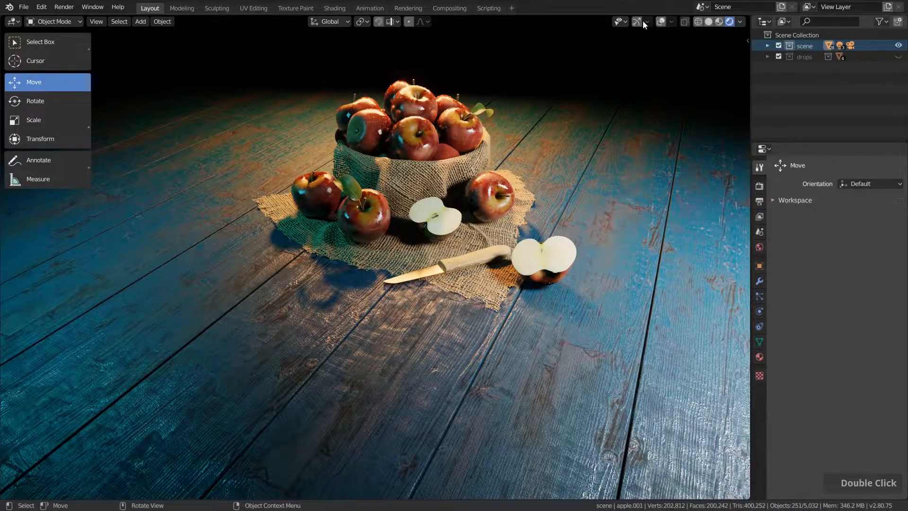
{"action": "middle_click_drag", "start_coordinate": [594, 83], "coordinate": [401, 168]}
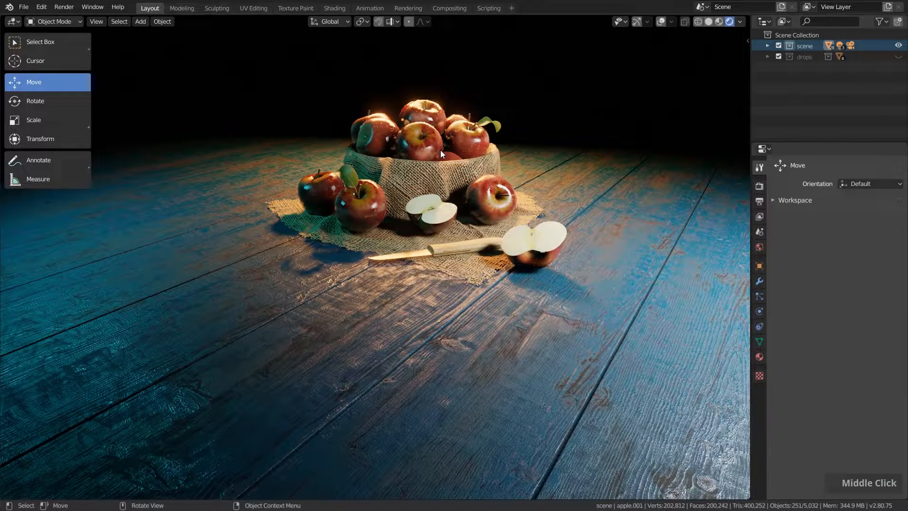
{"action": "left_click", "coordinate": [639, 21]}
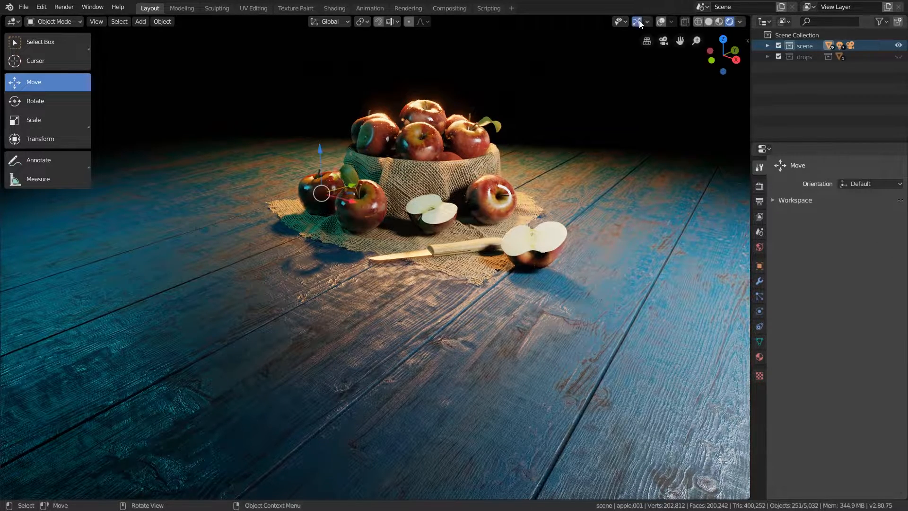
{"action": "left_click", "coordinate": [663, 22]}
View the gizmo and overlay display options, and set the viewport shading to Solid to view its shading options.
{"action": "left_click", "coordinate": [648, 21]}
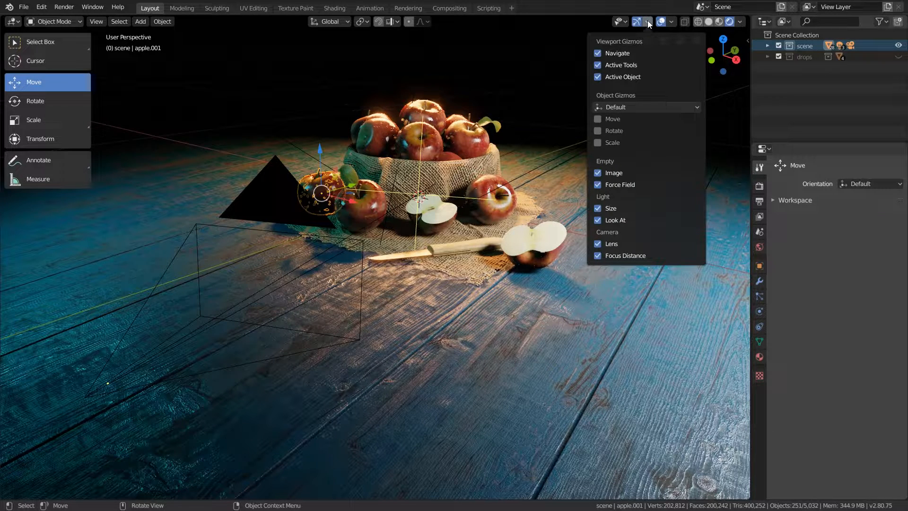
{"action": "left_click", "coordinate": [670, 24]}
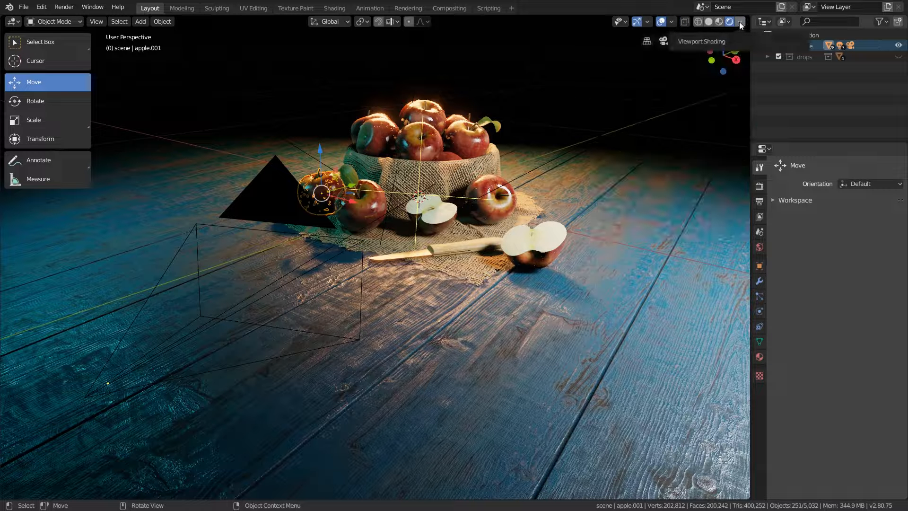
{"action": "left_click", "coordinate": [709, 22]}
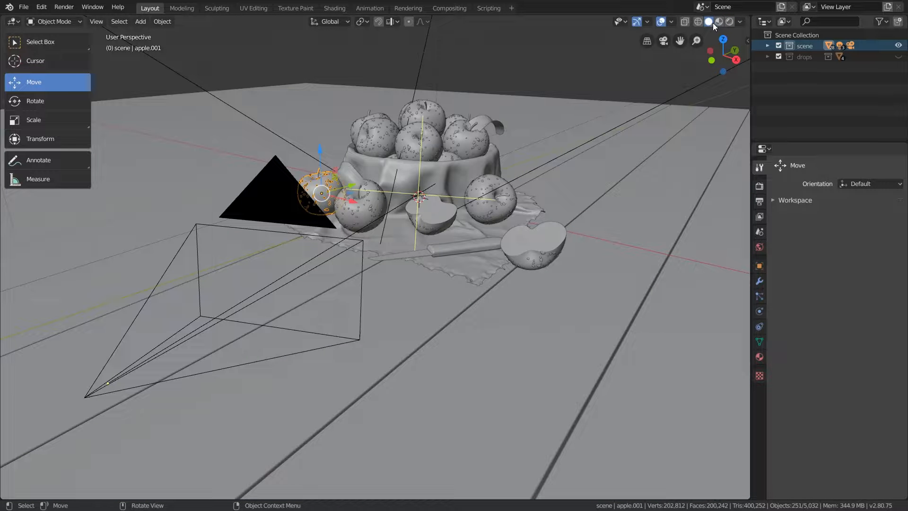
{"action": "left_click", "coordinate": [740, 22]}
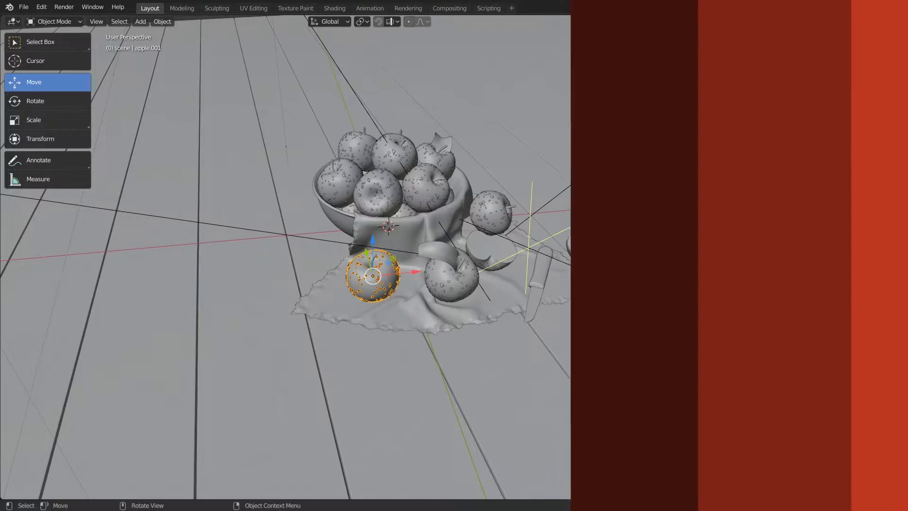
Compare the scene in Rendered shading and return to Solid shading.
{"action": "left_click", "coordinate": [730, 22]}
{"action": "middle_click_drag", "start_coordinate": [488, 168], "coordinate": [447, 163]}
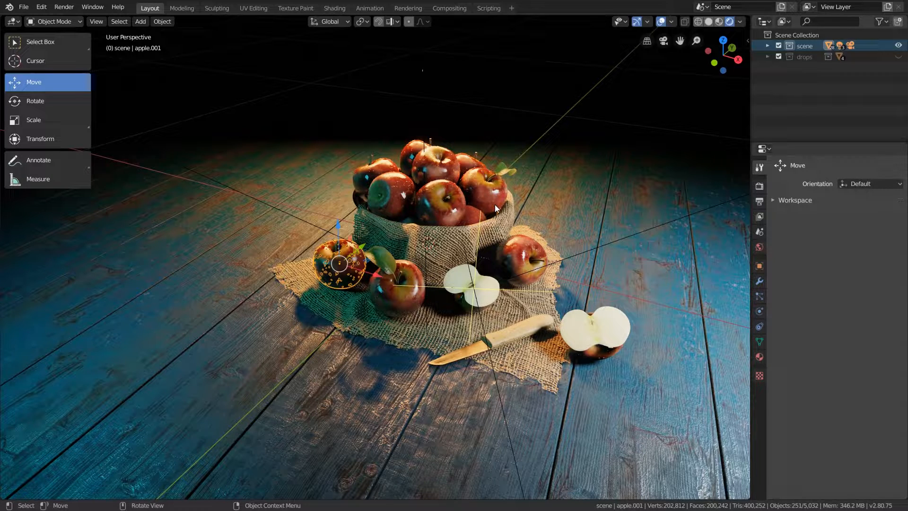
{"action": "left_click", "coordinate": [709, 21]}
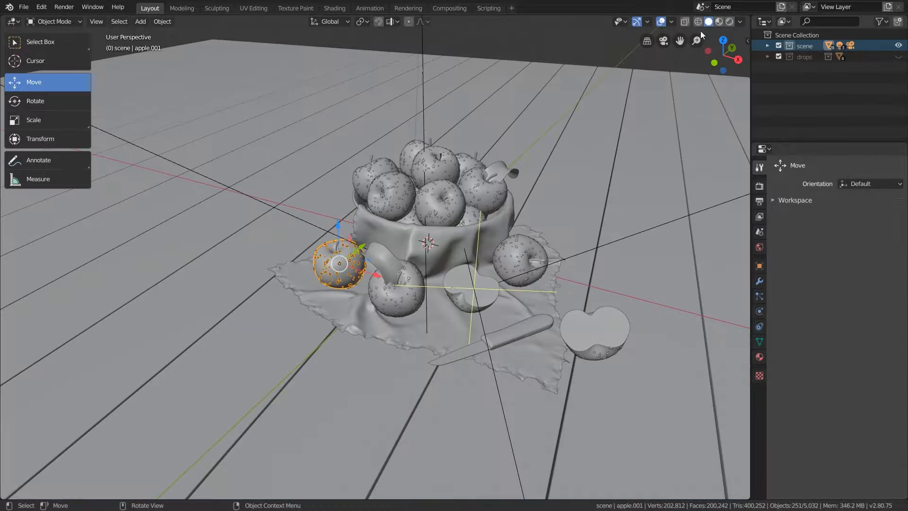
Use the navigation gizmo to orbit the scene, view it along its axes including top and front, and return to perspective.
{"action": "scroll", "coordinate": [575, 96], "scroll_direction": "down", "scroll_amount": 4}
{"action": "middle_click_drag", "start_coordinate": [575, 95], "coordinate": [517, 151], "text": "shift"}
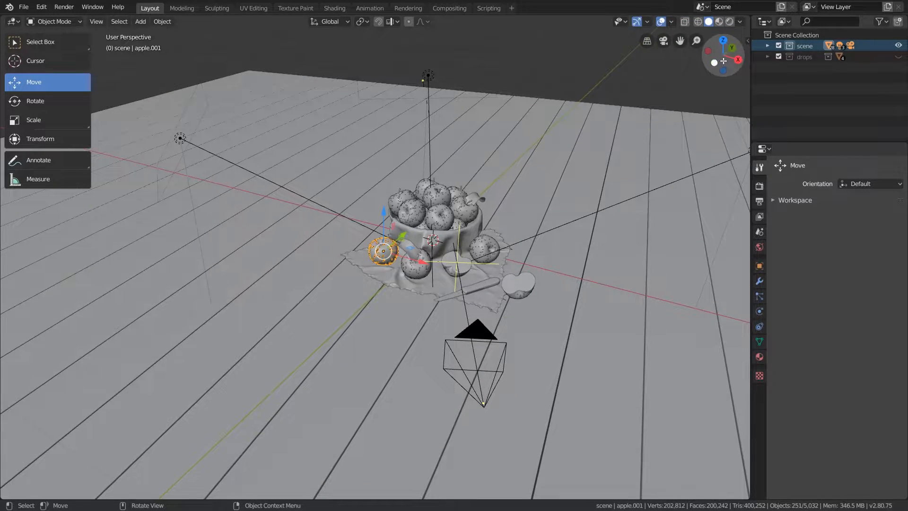
{"action": "left_click_drag", "start_coordinate": [724, 62], "coordinate": [723, 40]}
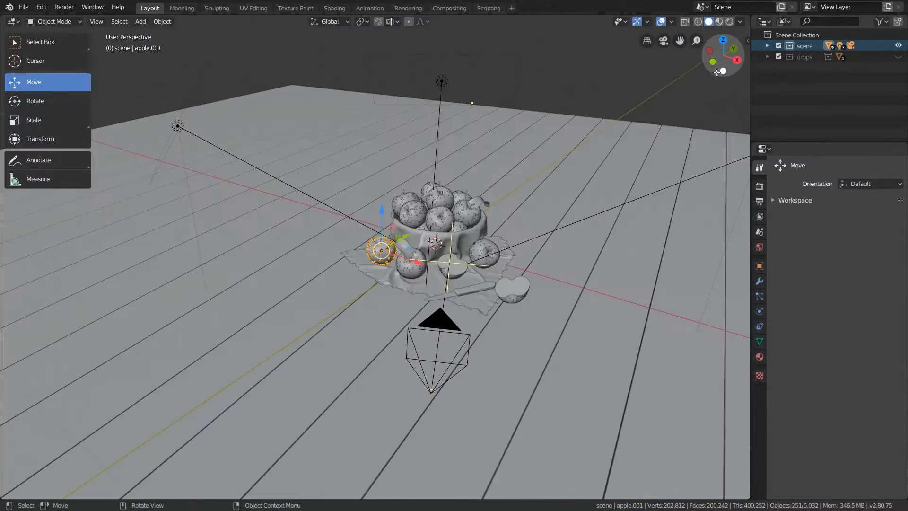
{"action": "left_click", "coordinate": [723, 39]}
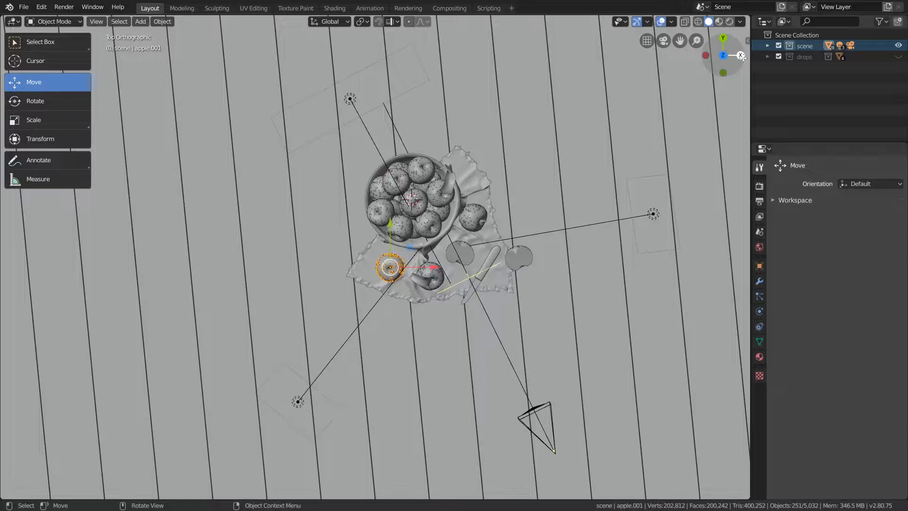
{"action": "left_click", "coordinate": [737, 56]}
{"action": "left_click", "coordinate": [706, 56]}
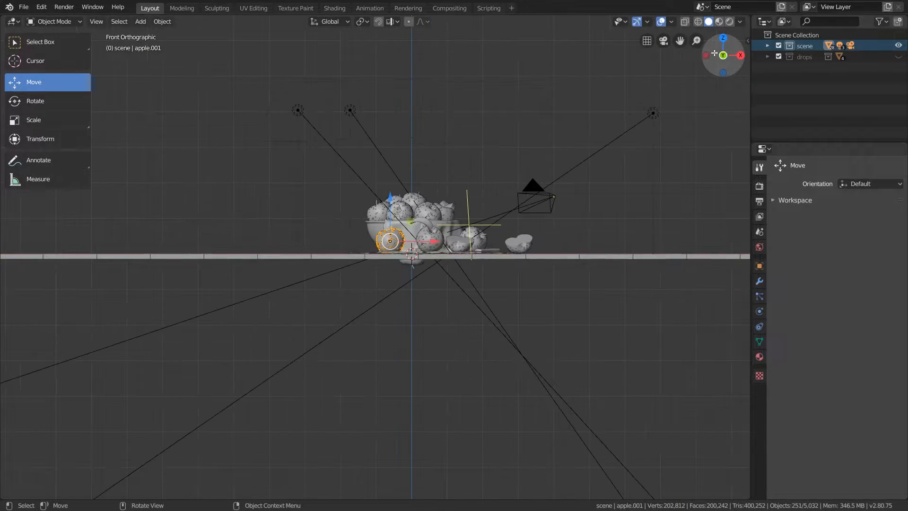
{"action": "left_click", "coordinate": [722, 39]}
{"action": "mouse_move", "coordinate": [723, 38]}
{"action": "left_mouse_down"}
{"action": "mouse_move", "coordinate": [712, 76]}
{"action": "mouse_move", "coordinate": [721, 67]}
{"action": "mouse_move", "coordinate": [697, 53]}
{"action": "mouse_move", "coordinate": [697, 90]}
{"action": "mouse_move", "coordinate": [696, 38]}
{"action": "mouse_move", "coordinate": [696, 66]}
{"action": "mouse_move", "coordinate": [682, 47]}
{"action": "mouse_move", "coordinate": [397, 90]}
{"action": "mouse_move", "coordinate": [696, 4]}
{"action": "mouse_move", "coordinate": [788, 142]}
{"action": "mouse_move", "coordinate": [551, 92]}
{"action": "left_mouse_up"}
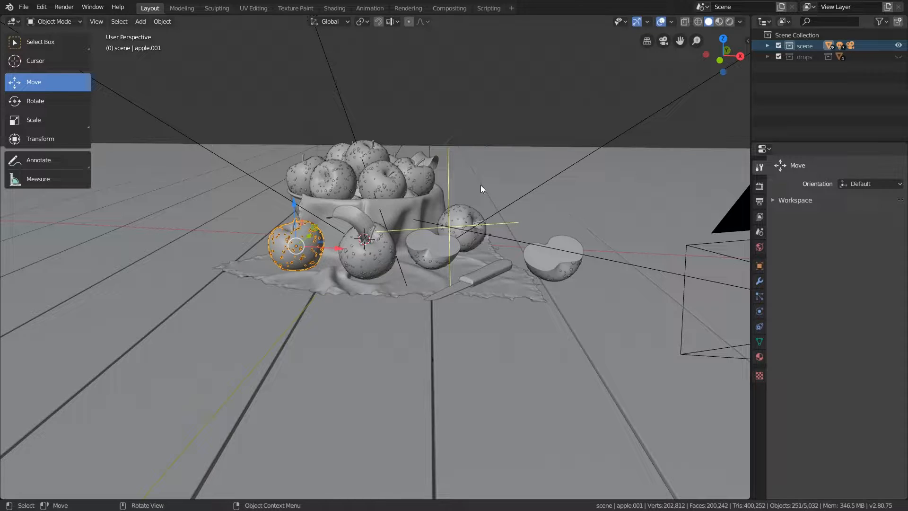
Demonstrate viewport navigation by orbiting and zooming around the apple bowl.
{"action": "middle_click_drag", "start_coordinate": [481, 186], "coordinate": [504, 168]}
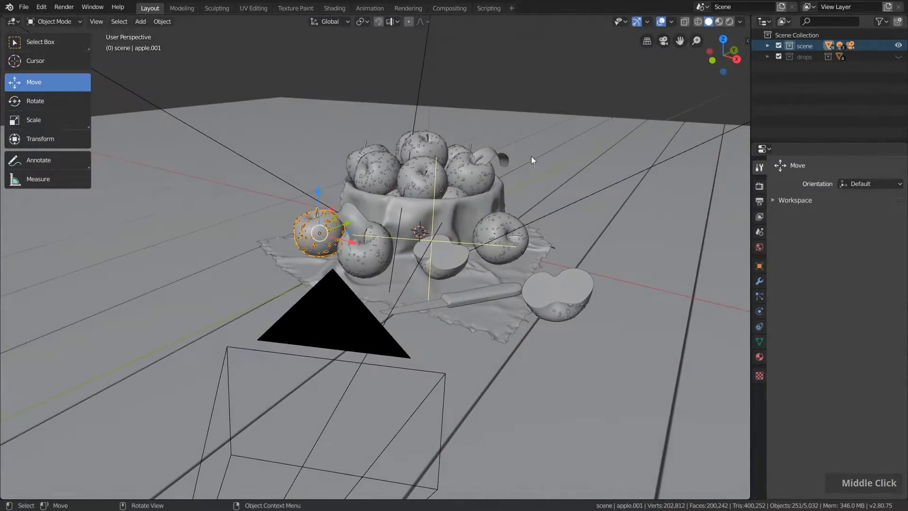
{"action": "left_click_drag", "start_coordinate": [720, 62], "coordinate": [692, 64]}
{"action": "mouse_move", "coordinate": [495, 200]}
{"action": "middle_mouse_down"}
{"action": "mouse_move", "coordinate": [519, 232]}
{"action": "mouse_move", "coordinate": [501, 212]}
{"action": "mouse_move", "coordinate": [521, 196]}
{"action": "mouse_move", "coordinate": [495, 179]}
{"action": "mouse_move", "coordinate": [464, 222]}
{"action": "mouse_move", "coordinate": [592, 257]}
{"action": "mouse_move", "coordinate": [463, 187]}
{"action": "mouse_move", "coordinate": [669, 218]}
{"action": "mouse_move", "coordinate": [490, 188]}
{"action": "middle_mouse_up"}
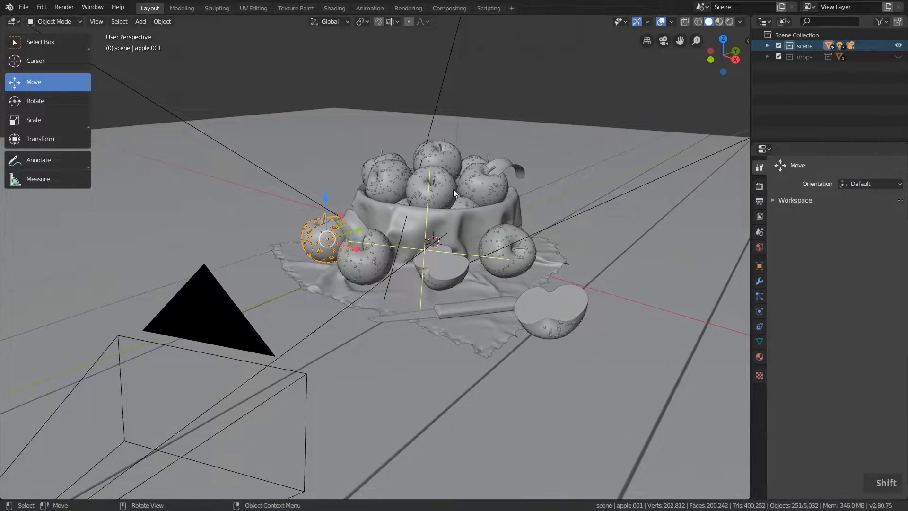
{"action": "scroll", "coordinate": [452, 187], "scroll_direction": "up", "scroll_amount": 5}
{"action": "scroll", "coordinate": [452, 186], "scroll_direction": "down", "scroll_amount": 8}
{"action": "scroll", "coordinate": [452, 186], "scroll_direction": "up", "scroll_amount": 3}
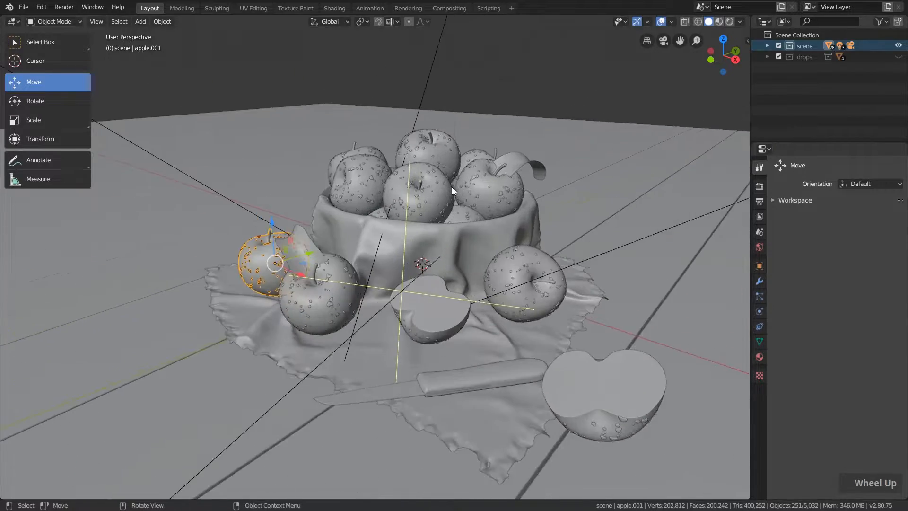
{"action": "scroll", "coordinate": [452, 187], "scroll_direction": "down", "scroll_amount": 1}
{"action": "key", "text": "ctrl"}
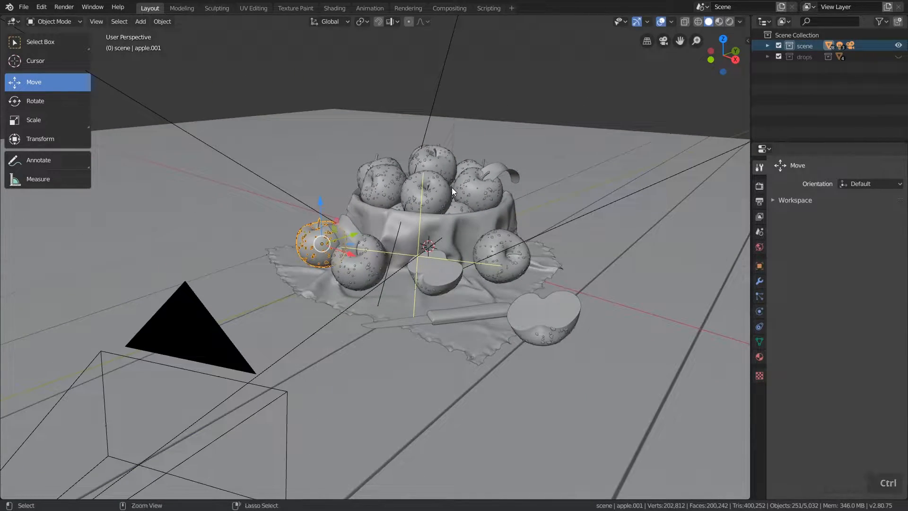
{"action": "middle_click_drag", "start_coordinate": [453, 187], "coordinate": [376, 257], "text": "ctrl"}
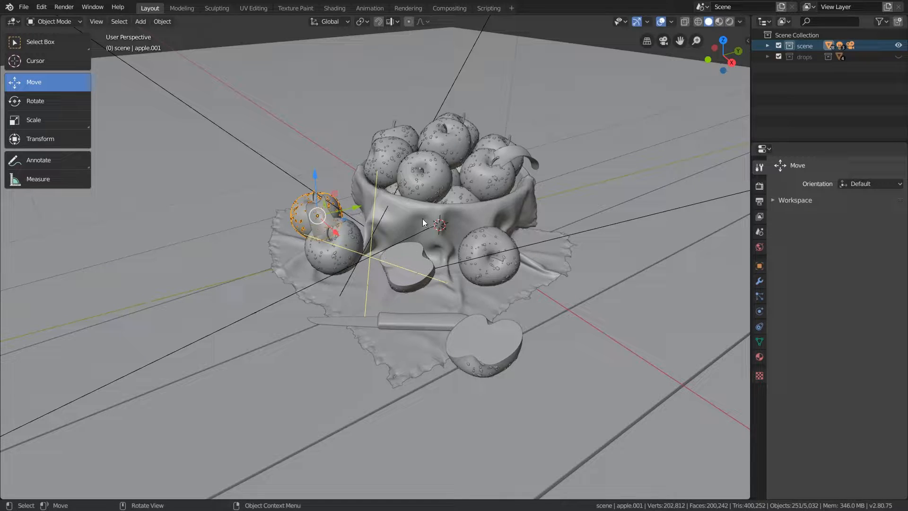
Select the front apple in the bowl and frame it closely in the view, then select the apple on top of the pile.
{"action": "left_click", "coordinate": [410, 212]}
{"action": "left_click", "coordinate": [428, 172]}
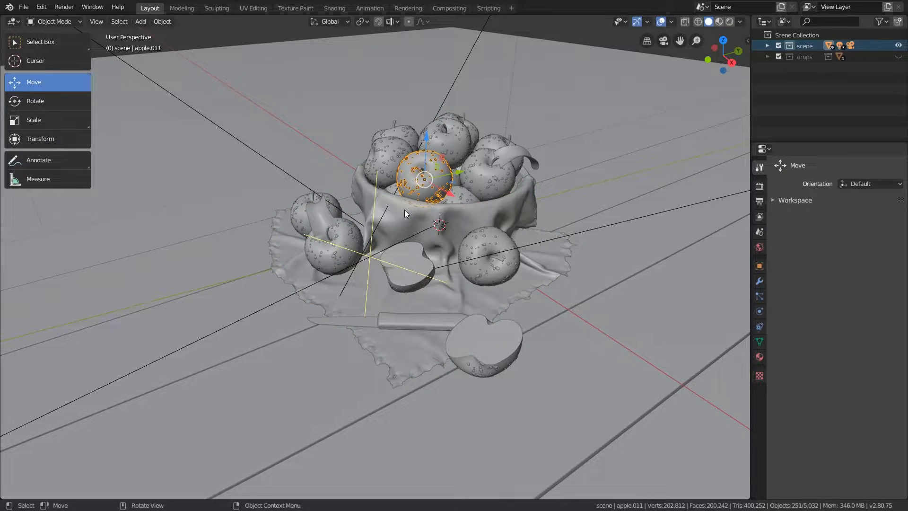
{"action": "scroll", "coordinate": [507, 285], "scroll_direction": "up", "scroll_amount": 1}
{"action": "key", "text": "KP_Decimal"}
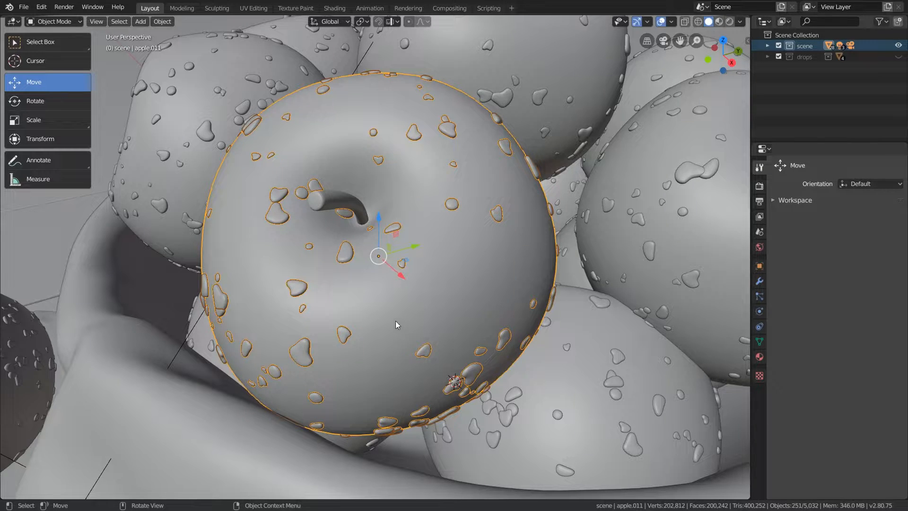
{"action": "middle_click_drag", "start_coordinate": [382, 269], "coordinate": [396, 284]}
{"action": "scroll", "coordinate": [397, 283], "scroll_direction": "down", "scroll_amount": 8}
{"action": "left_click", "coordinate": [375, 190]}
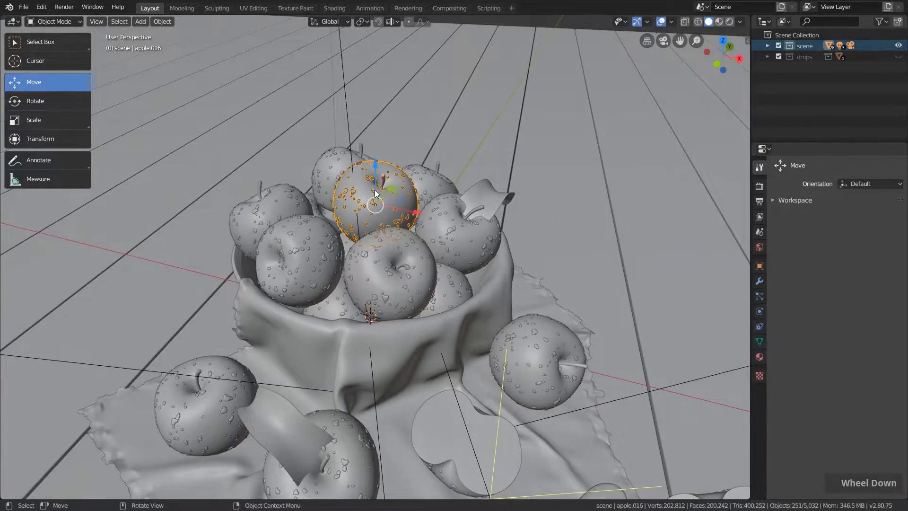
Frame the selected apple on top of the pile closely, and likewise select and frame two other apples in the bowl.
{"action": "key", "text": "KP_Decimal"}
{"action": "left_click", "coordinate": [209, 126]}
{"action": "key", "text": "KP_Decimal"}
{"action": "middle_click_drag", "start_coordinate": [232, 176], "coordinate": [301, 163]}
{"action": "left_click", "coordinate": [243, 104]}
{"action": "key", "text": "KP_Decimal"}
{"action": "scroll", "coordinate": [303, 160], "scroll_direction": "down", "scroll_amount": 8}
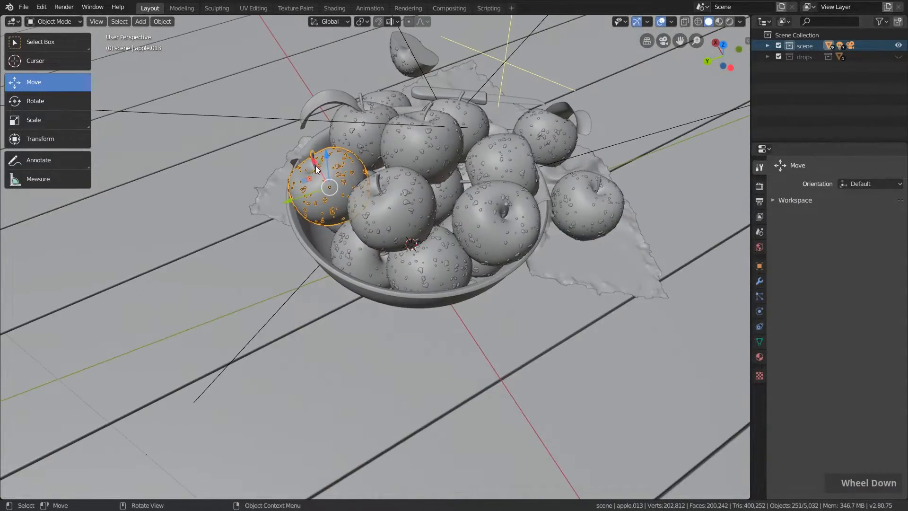
Select the speckled apple at the bowl's rim beside the front apple and frame the view on it.
{"action": "left_click", "coordinate": [514, 154]}
{"action": "middle_click_drag", "start_coordinate": [514, 154], "coordinate": [499, 265]}
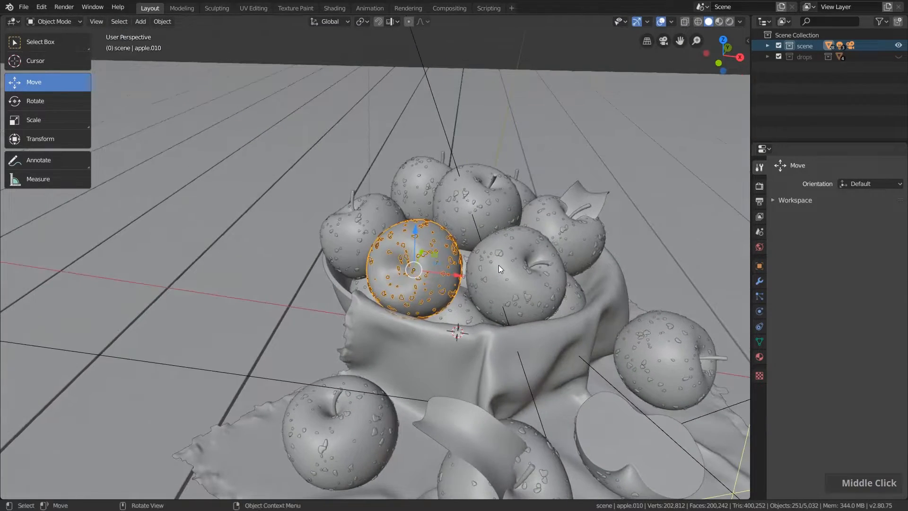
{"action": "left_click", "coordinate": [96, 22]}
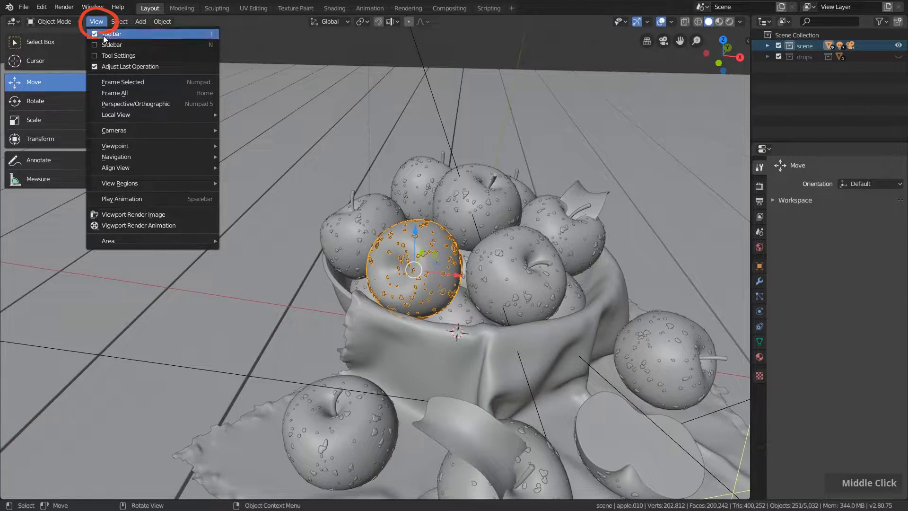
{"action": "left_click", "coordinate": [169, 82]}
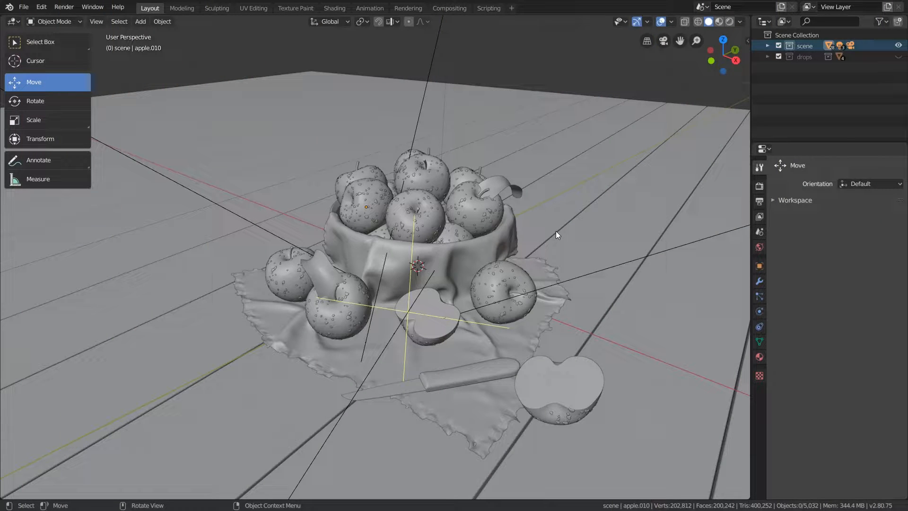
Enable Emulate Numpad and Emulate 3 Button Mouse in the input preferences, and try orbiting the scene with the mouse emulation.
{"action": "left_click", "coordinate": [41, 7]}
{"action": "left_click", "coordinate": [75, 150]}
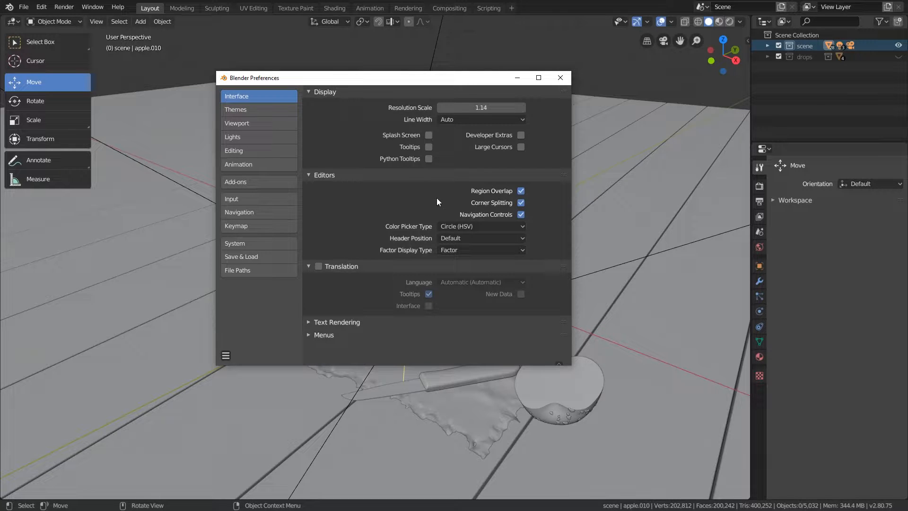
{"action": "left_click", "coordinate": [229, 199]}
{"action": "left_click", "coordinate": [522, 107]}
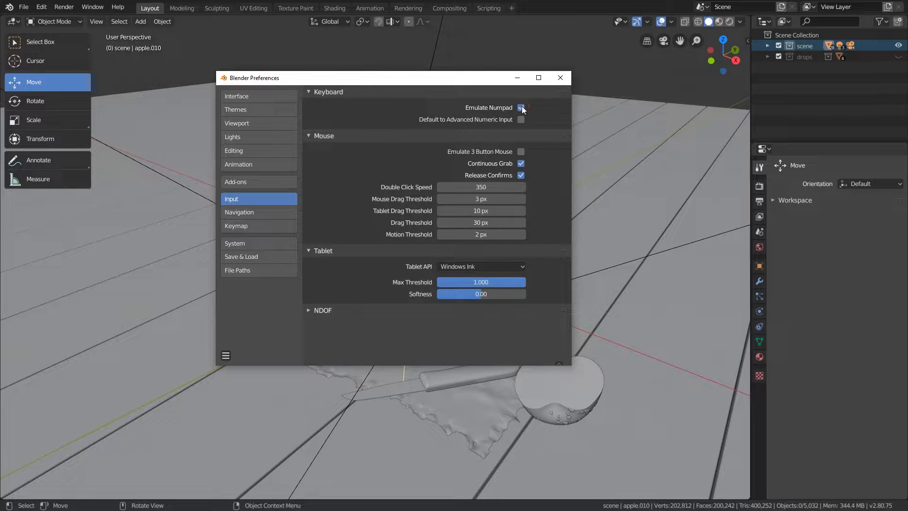
{"action": "left_click", "coordinate": [481, 151]}
{"action": "left_click", "coordinate": [554, 2]}
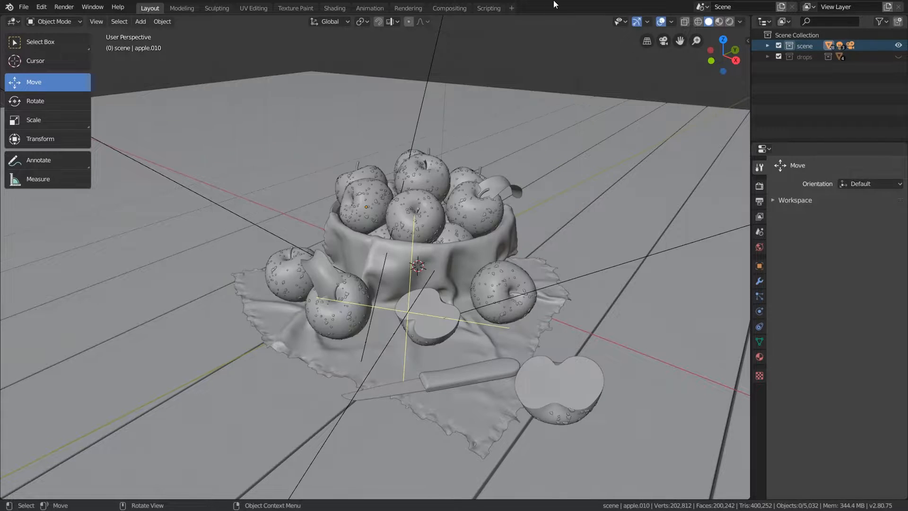
{"action": "left_click_drag", "start_coordinate": [535, 183], "coordinate": [478, 208], "text": "alt"}
Set Undo Steps to 256 in the system preferences and close the preferences window.
{"action": "left_click", "coordinate": [42, 6]}
{"action": "left_click", "coordinate": [67, 150]}
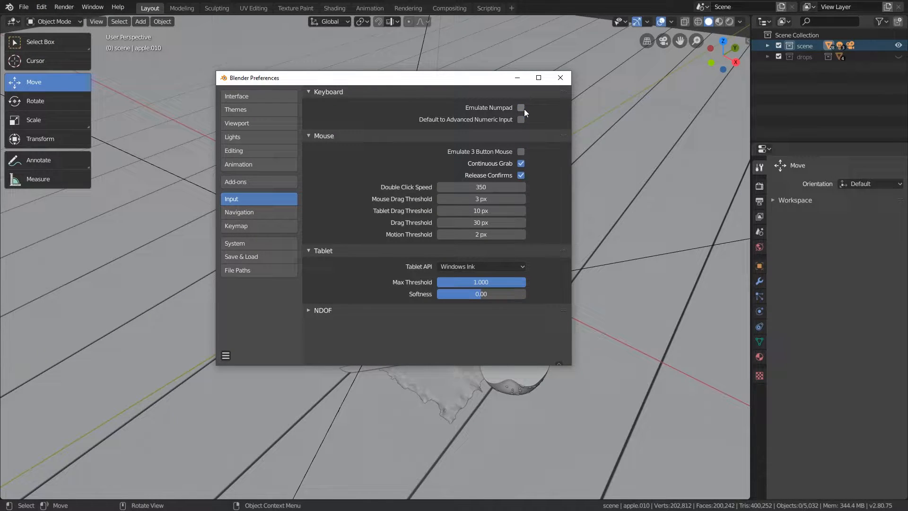
{"action": "left_click", "coordinate": [234, 244]}
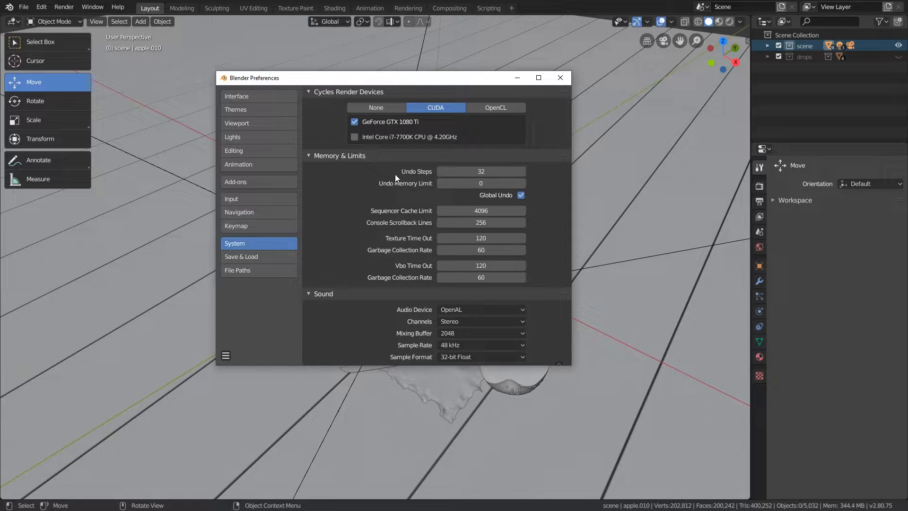
{"action": "left_click", "coordinate": [484, 171]}
{"action": "type", "text": "256"}
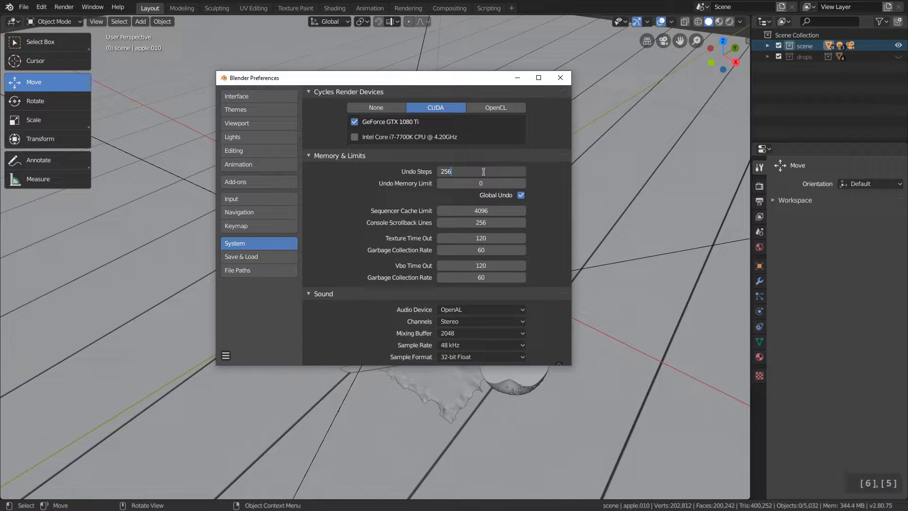
{"action": "key", "text": "Return"}
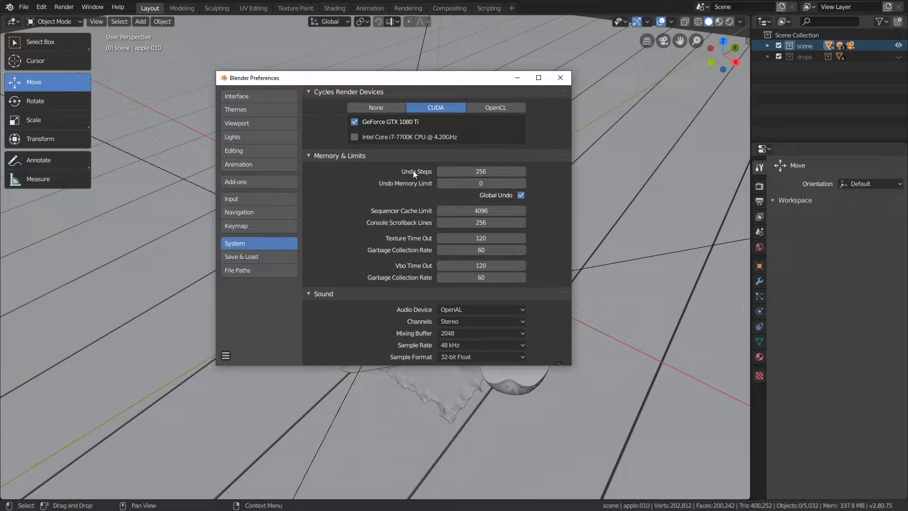
{"action": "left_click", "coordinate": [560, 77]}
Change the viewport shading mode of the apple bowl scene, orbit around it and zoom in.
{"action": "middle_click_drag", "start_coordinate": [530, 138], "coordinate": [512, 187]}
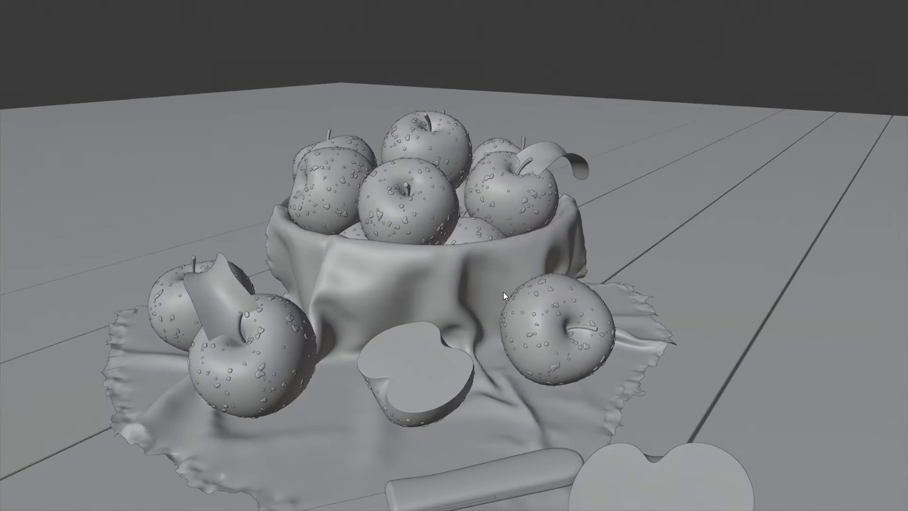
{"action": "key", "text": "z"}
{"action": "left_click", "coordinate": [506, 236]}
{"action": "mouse_move", "coordinate": [507, 234]}
{"action": "middle_mouse_down"}
{"action": "mouse_move", "coordinate": [516, 245]}
{"action": "mouse_move", "coordinate": [549, 243]}
{"action": "mouse_move", "coordinate": [588, 227]}
{"action": "mouse_move", "coordinate": [477, 231]}
{"action": "mouse_move", "coordinate": [627, 253]}
{"action": "mouse_move", "coordinate": [845, 220]}
{"action": "middle_mouse_up"}
{"action": "scroll", "coordinate": [588, 227], "scroll_direction": "up", "scroll_amount": 5}
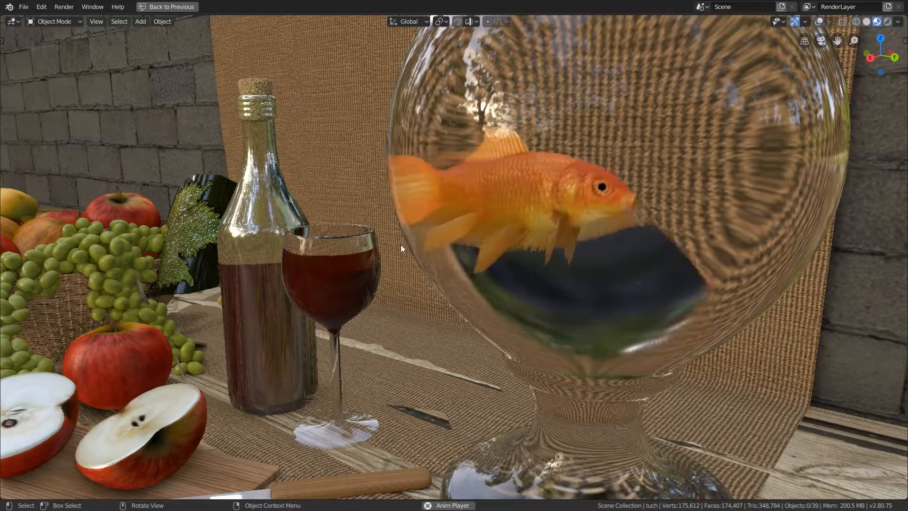
Orbit around the example still-life scenes with the goldfish bowl, the apple crate and the apple basket.
{"action": "middle_click_drag", "start_coordinate": [391, 247], "coordinate": [532, 254]}
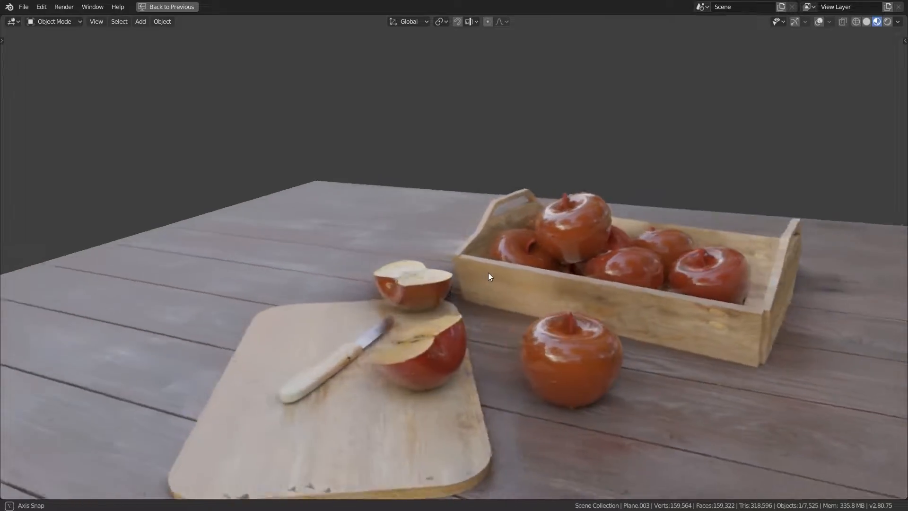
{"action": "middle_click_drag", "start_coordinate": [488, 272], "coordinate": [629, 285]}
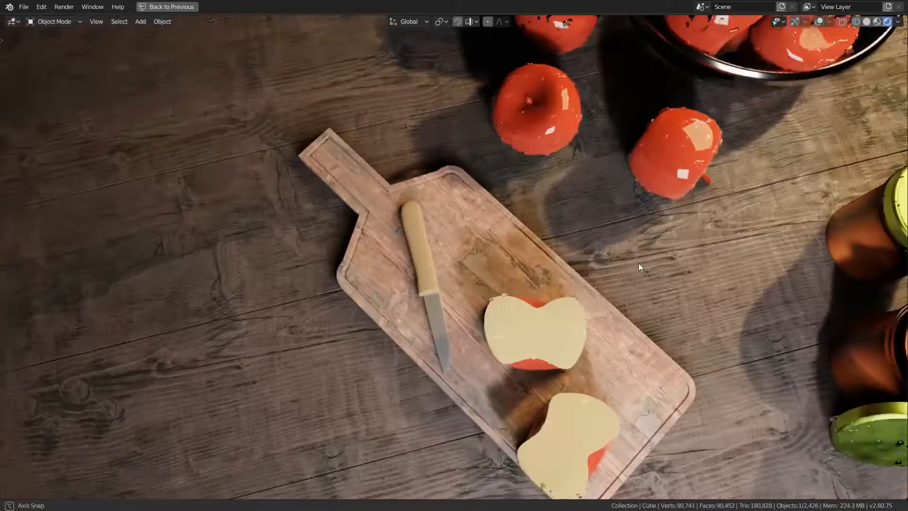
{"action": "middle_click_drag", "start_coordinate": [639, 263], "coordinate": [744, 197]}
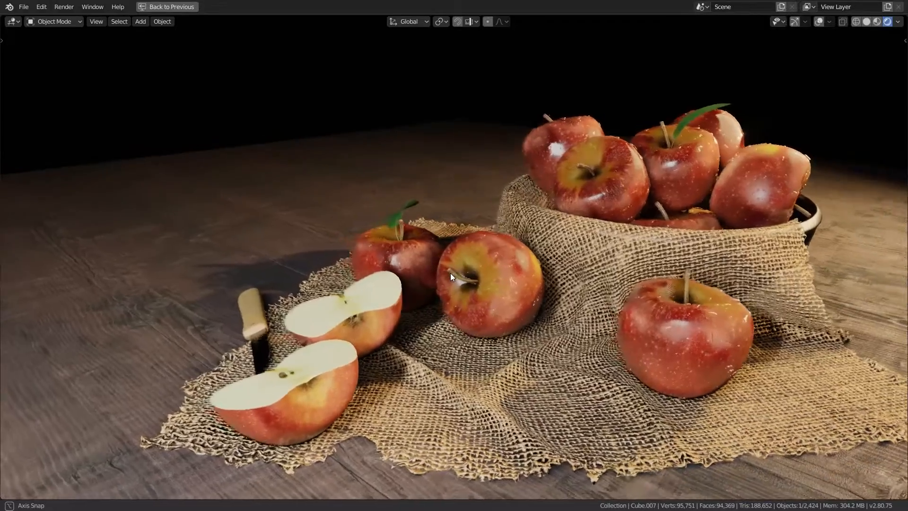
{"action": "middle_click_drag", "start_coordinate": [450, 274], "coordinate": [562, 269]}
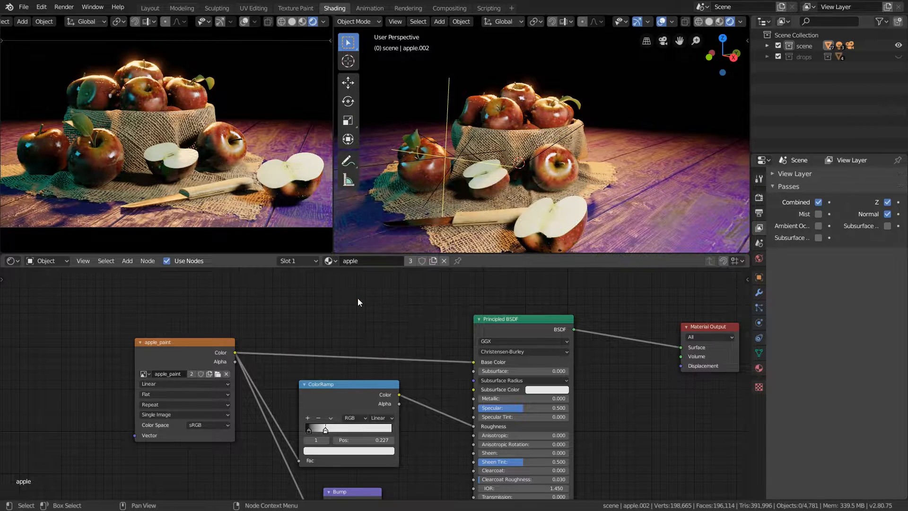
Select the wooden floor and increase the Hue in its material's Hue Saturation Value node.
{"action": "left_click", "coordinate": [650, 176]}
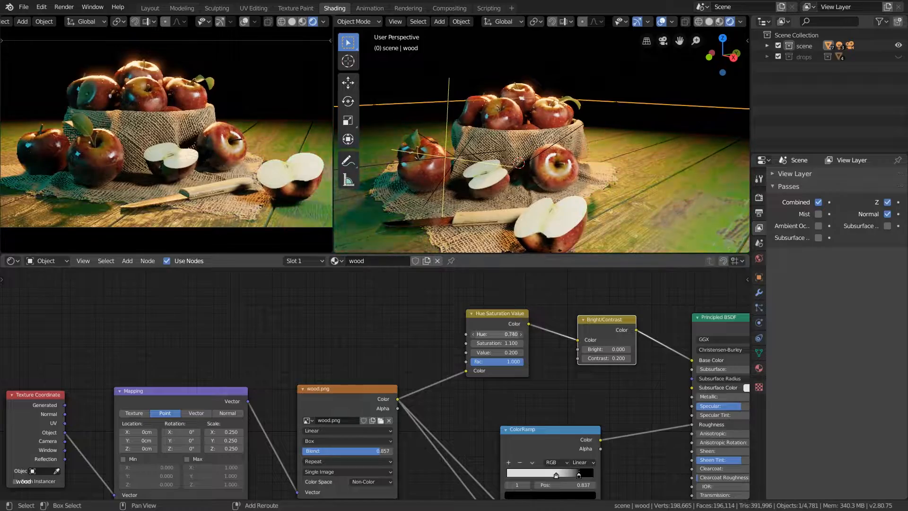
{"action": "left_click_drag", "start_coordinate": [496, 334], "coordinate": [521, 334]}
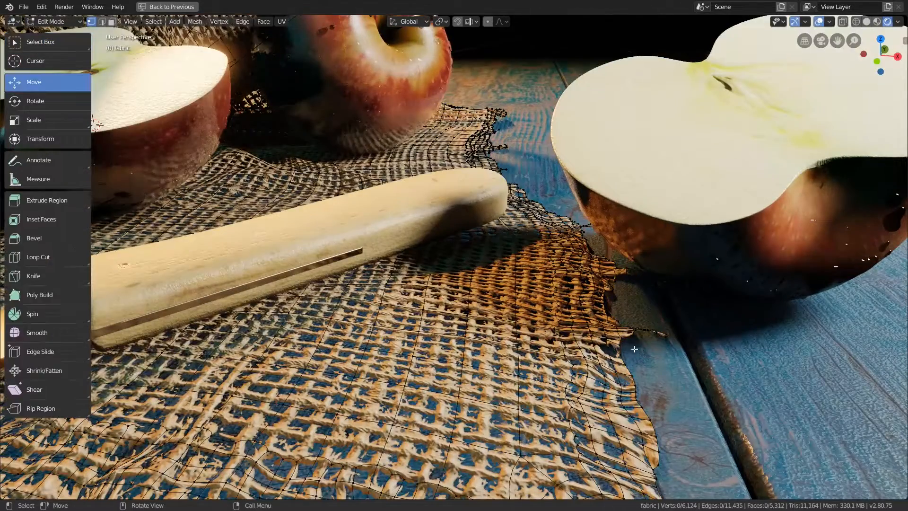
Move individual vertices along the fabric's frayed edge beside the knife handle and the apple half.
{"action": "key", "text": "g"}
{"action": "left_click", "coordinate": [634, 379]}
{"action": "key", "text": "g"}
{"action": "left_click", "coordinate": [638, 385]}
{"action": "key", "text": "g"}
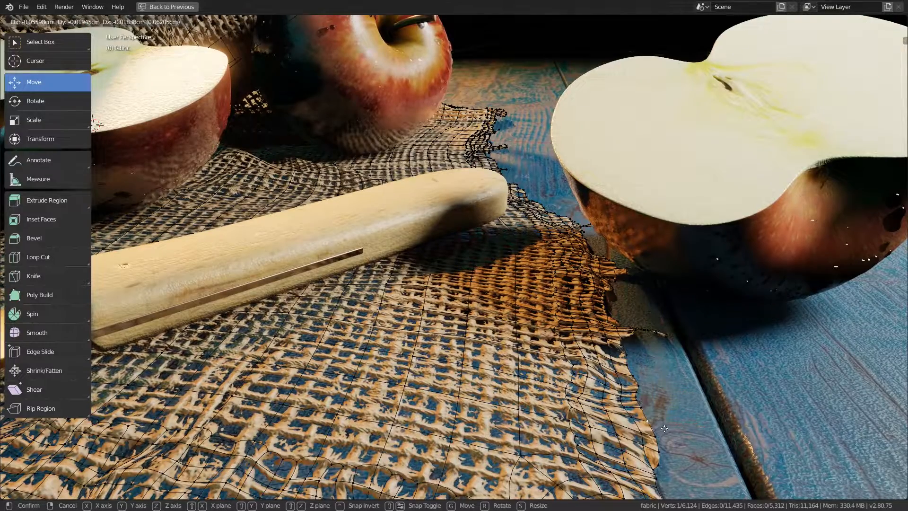
{"action": "left_click", "coordinate": [662, 429]}
{"action": "left_click", "coordinate": [619, 347]}
{"action": "key", "text": "g"}
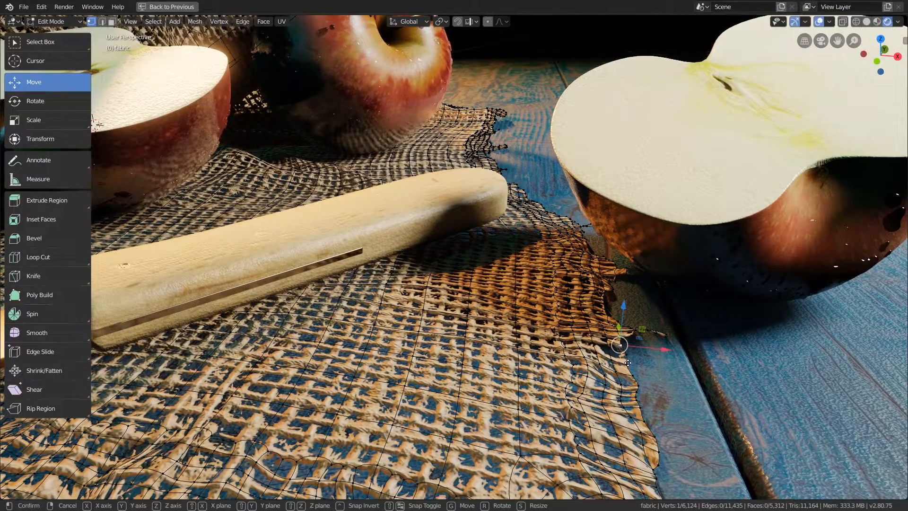
{"action": "left_click", "coordinate": [620, 340]}
{"action": "middle_click_drag", "start_coordinate": [628, 414], "coordinate": [590, 420], "text": "shift"}
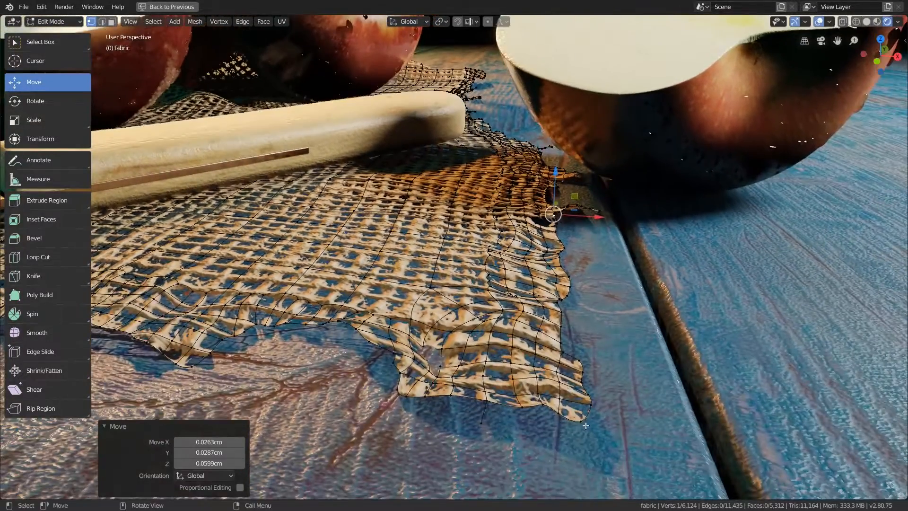
{"action": "key", "text": "g"}
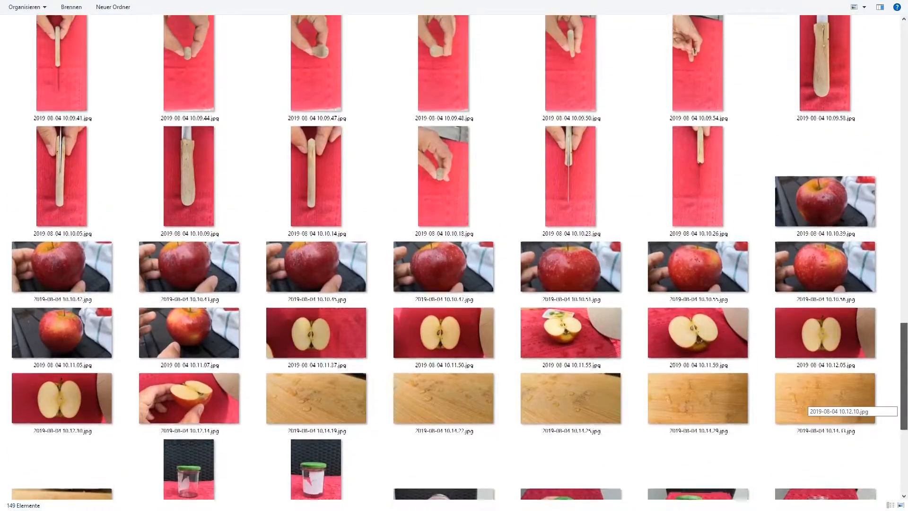
Switch to the reference photo folder and look through the apple, wood, cutting board and knife images.
{"action": "scroll", "coordinate": [832, 397], "scroll_direction": "up", "scroll_amount": 5}
{"action": "scroll", "coordinate": [832, 397], "scroll_direction": "up", "scroll_amount": 6}
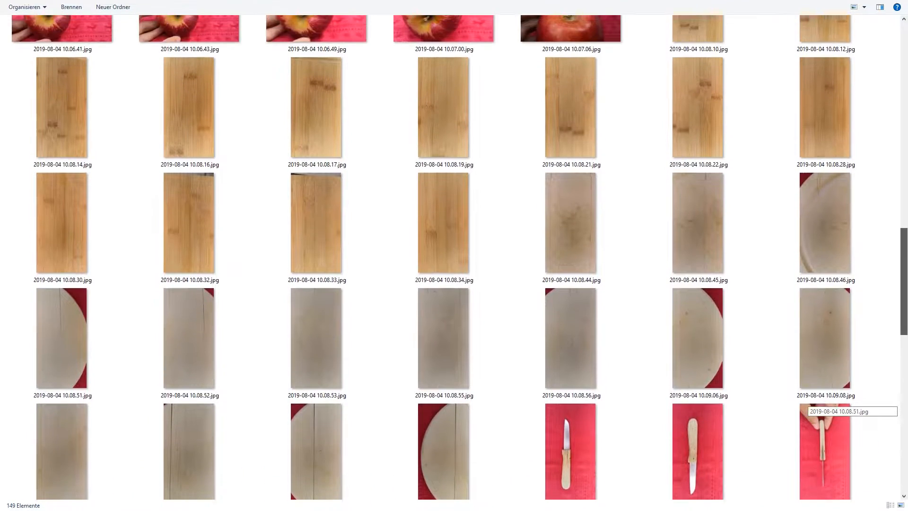
{"action": "scroll", "coordinate": [832, 397], "scroll_direction": "up", "scroll_amount": 2}
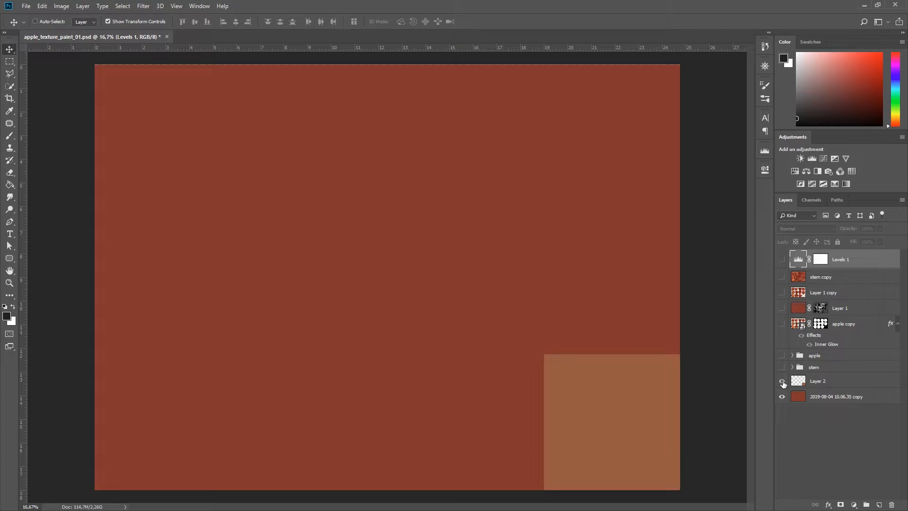
Switch to Photoshop and show the hidden texture layers of apple_texture_paint_01.psd, from the stem group up to Levels 1.
{"action": "left_click", "coordinate": [782, 292]}
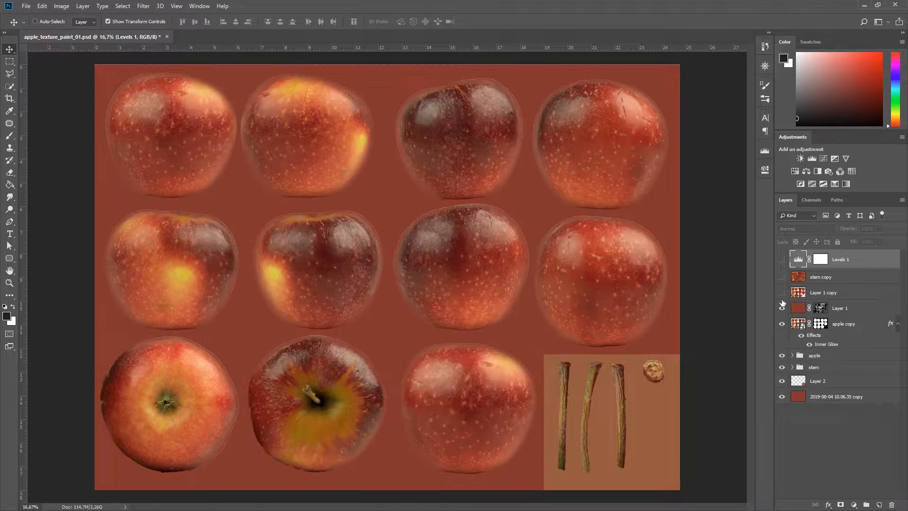
{"action": "left_click_drag", "start_coordinate": [783, 308], "coordinate": [781, 268]}
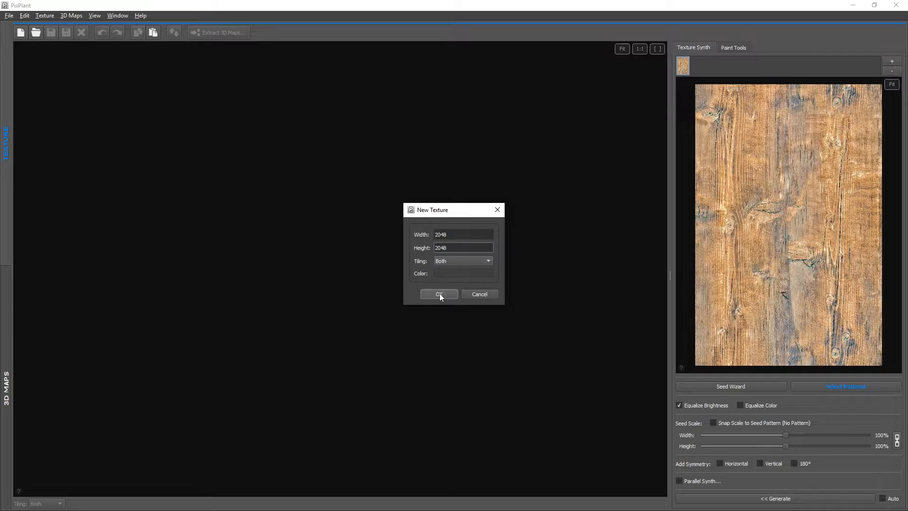
Switch to PixPlant and create a new 2048 × 2048 texture with tiling set to Both.
{"action": "left_click", "coordinate": [439, 294]}
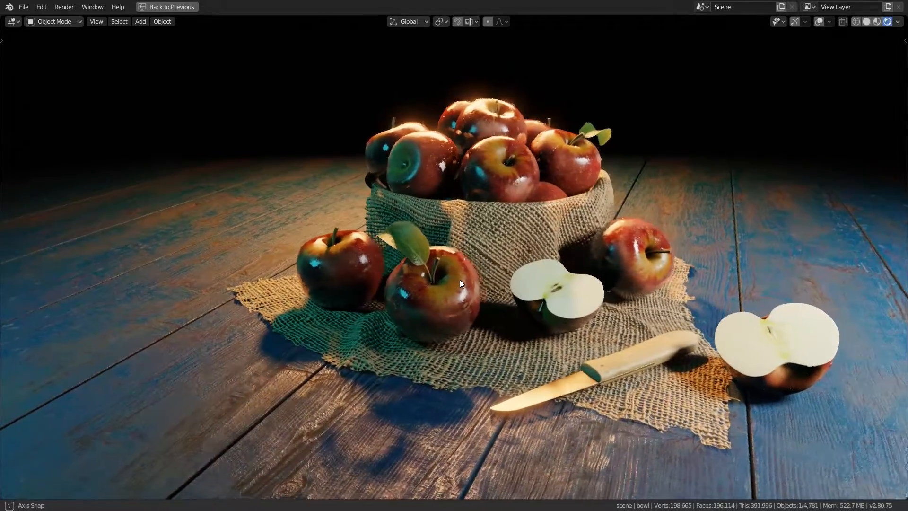
Switch to Blender and orbit slightly around the rendered apple bowl scene.
{"action": "mouse_move", "coordinate": [460, 280]}
{"action": "middle_mouse_down"}
{"action": "mouse_move", "coordinate": [368, 279]}
{"action": "mouse_move", "coordinate": [509, 280]}
{"action": "mouse_move", "coordinate": [447, 277]}
{"action": "middle_mouse_up"}
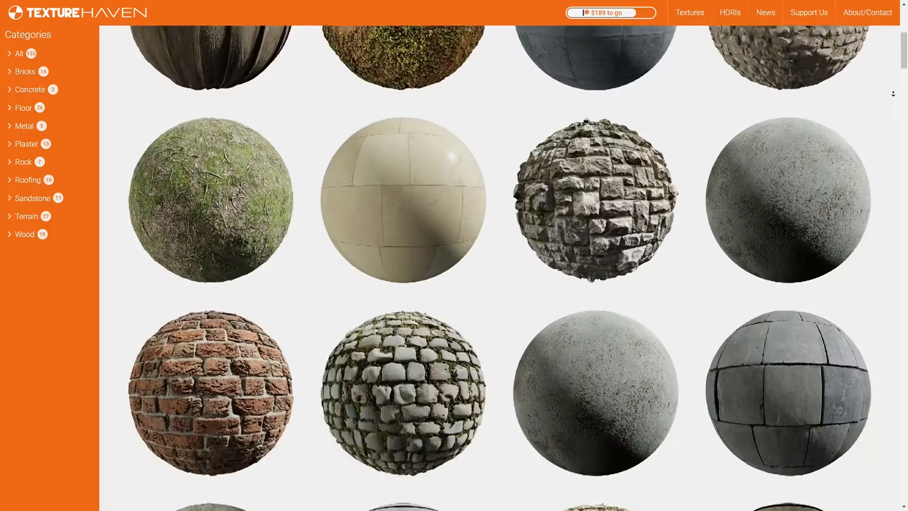
Switch to the Texture Haven website and browse down through its library of textures.
{"action": "scroll", "coordinate": [447, 277], "scroll_direction": "down", "scroll_amount": 12}
{"action": "scroll", "coordinate": [504, 268], "scroll_direction": "down", "scroll_amount": 12}
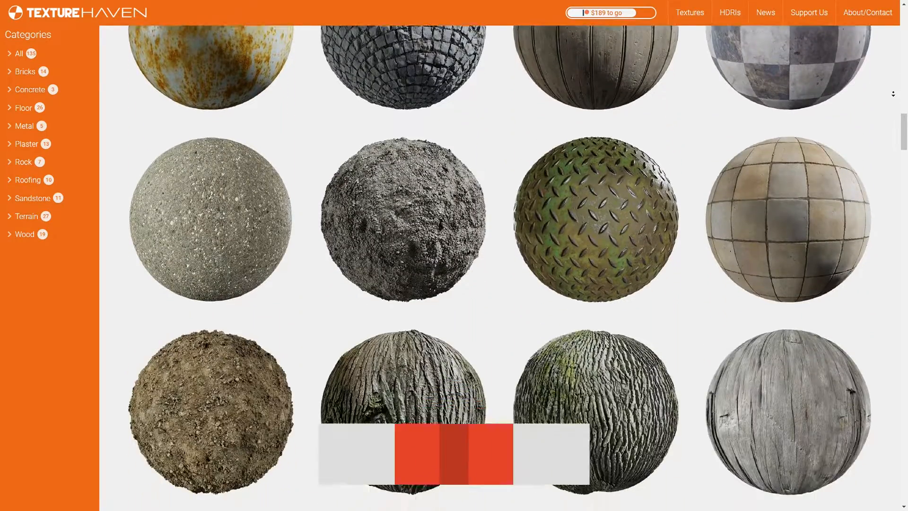
{"action": "scroll", "coordinate": [504, 268], "scroll_direction": "down", "scroll_amount": 12}
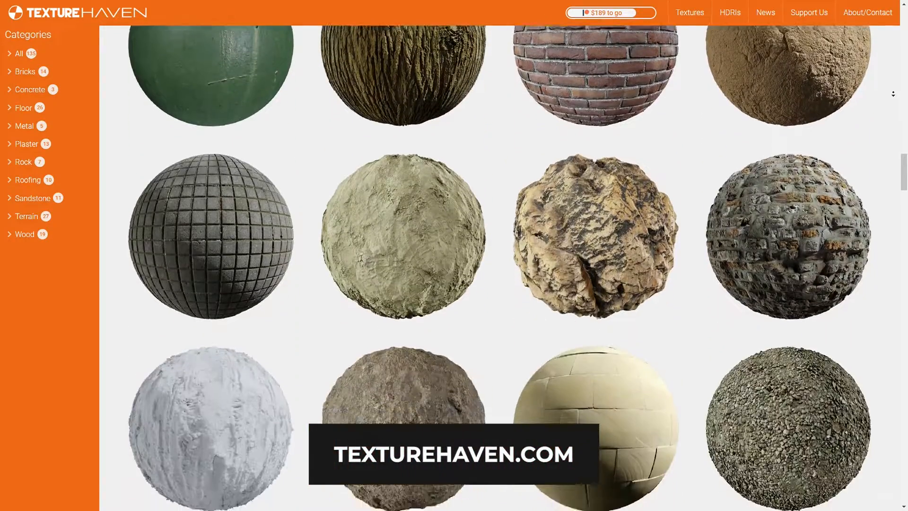
{"action": "scroll", "coordinate": [503, 268], "scroll_direction": "down", "scroll_amount": 12}
{"action": "scroll", "coordinate": [504, 267], "scroll_direction": "down", "scroll_amount": 12}
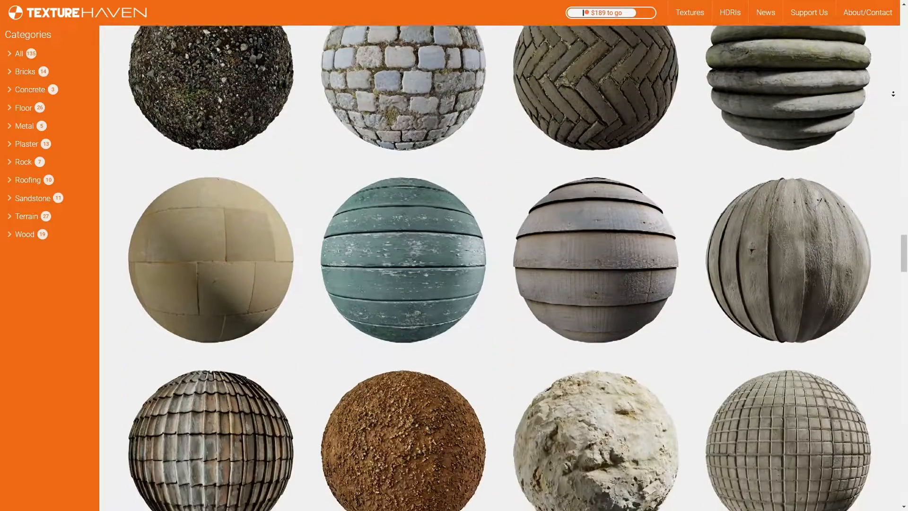
{"action": "scroll", "coordinate": [503, 268], "scroll_direction": "down", "scroll_amount": 8}
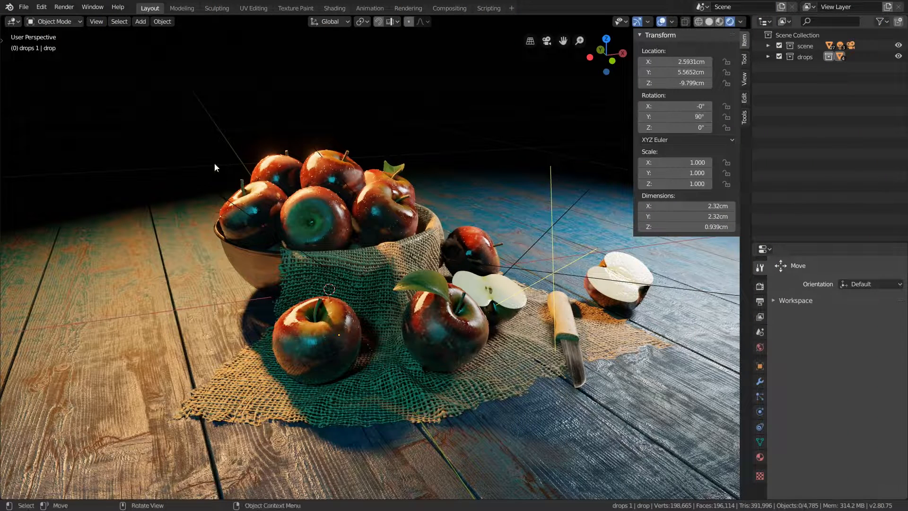
Switch to Blender and show the toolbar in the apple scene's 3D viewport.
{"action": "key", "text": "t"}
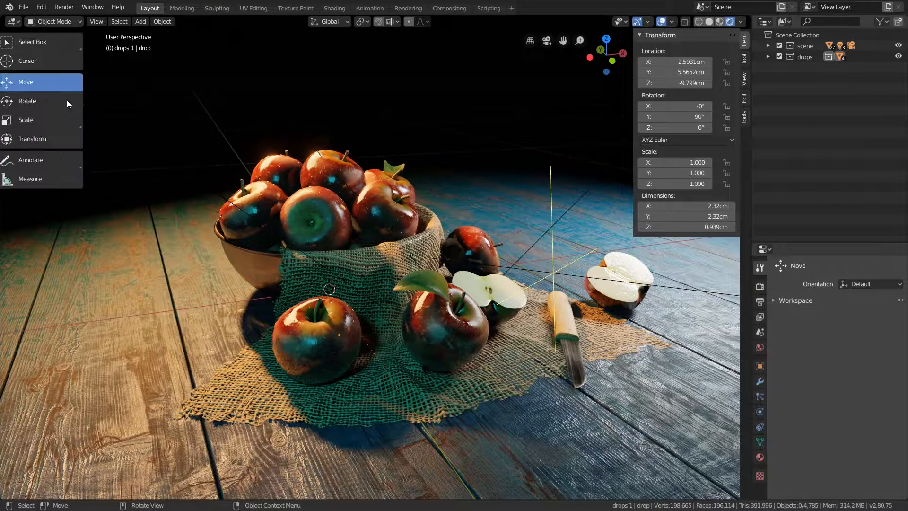
{"action": "mouse_move", "coordinate": [480, 163]}
{"action": "middle_mouse_down"}
{"action": "mouse_move", "coordinate": [387, 166]}
{"action": "mouse_move", "coordinate": [476, 161]}
{"action": "middle_mouse_up"}
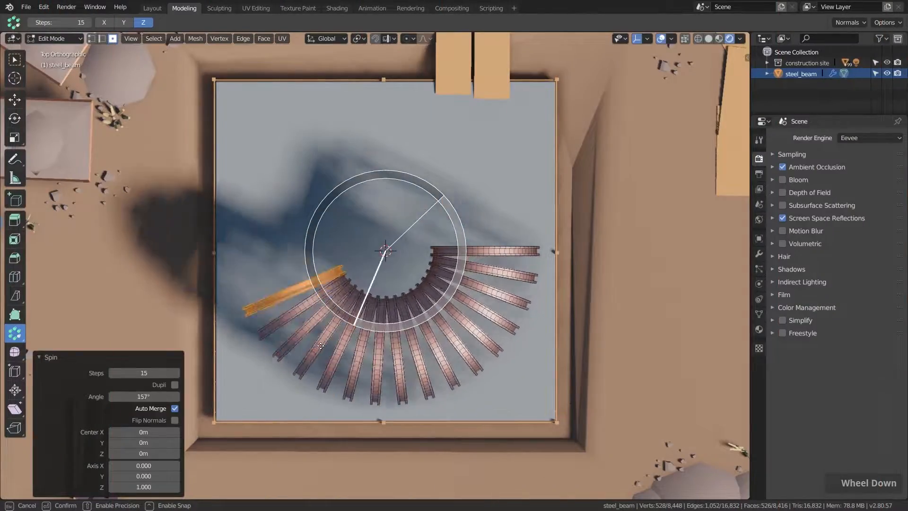
Spin the selected steel beam in 15 steps around the Z axis through the 3D cursor, and view the result at an angle.
{"action": "left_click_drag", "start_coordinate": [320, 346], "coordinate": [269, 241]}
{"action": "middle_click_drag", "start_coordinate": [438, 327], "coordinate": [412, 266]}
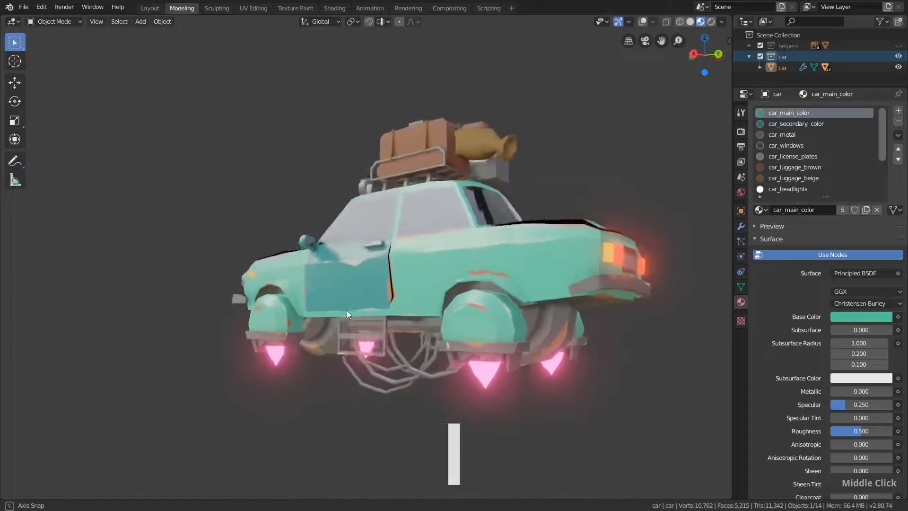
Orbit around the turquoise hovering car to view it from other sides.
{"action": "middle_click_drag", "start_coordinate": [348, 311], "coordinate": [399, 312]}
{"action": "middle_click_drag", "start_coordinate": [481, 316], "coordinate": [546, 320]}
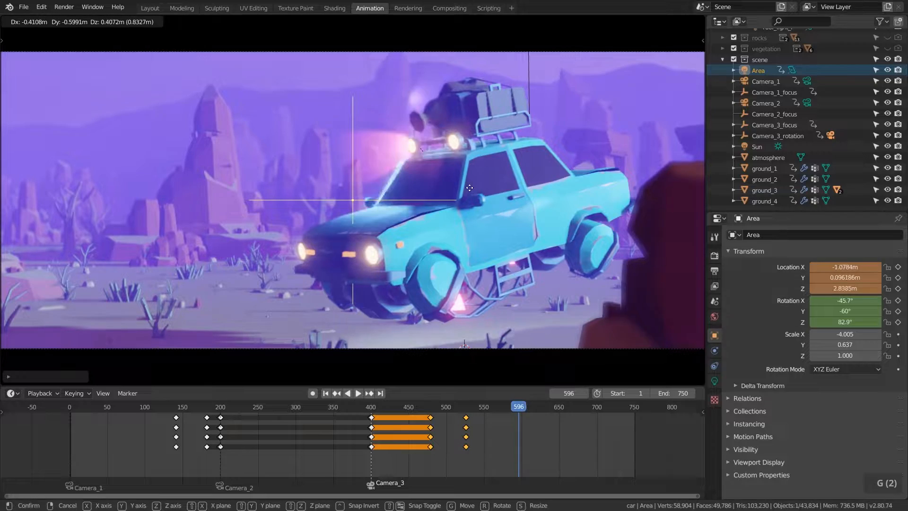